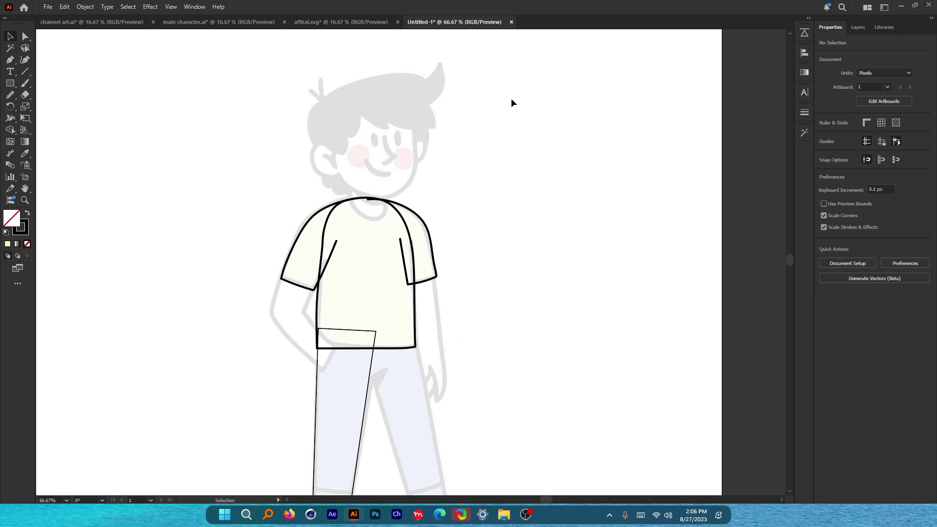
Draw a rectangle about 77 by 153 px over the straight arm below its sleeve and rotate it about 13° along the arm.
scroll(433, 152, down, 3)
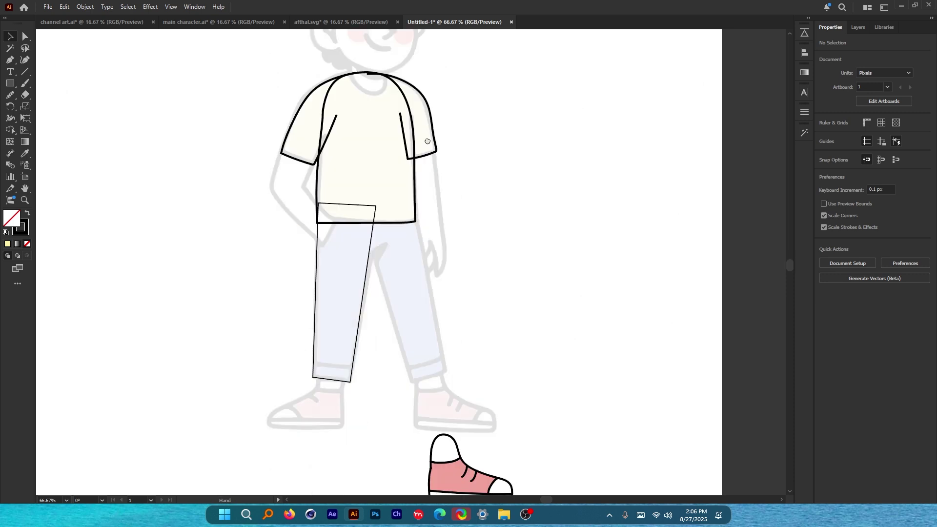
scroll(279, 166, up, 2)
scroll(328, 195, down, 1)
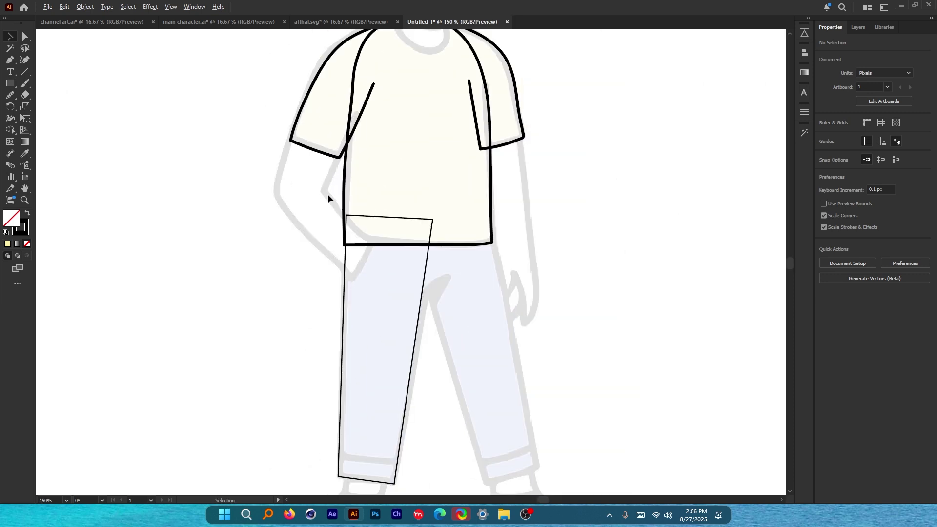
scroll(459, 203, up, 1)
click(10, 83)
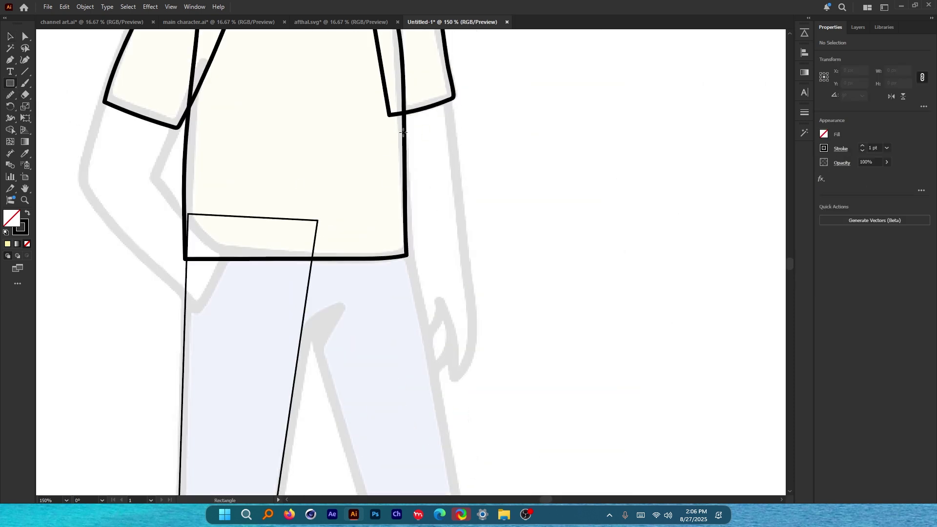
key(v)
mouse_move(396, 108)
mouse_down()
mouse_move(454, 228)
mouse_move(476, 228)
mouse_up()
drag(460, 173, 467, 168)
drag(449, 224, 456, 284)
scroll(457, 286, down, 3)
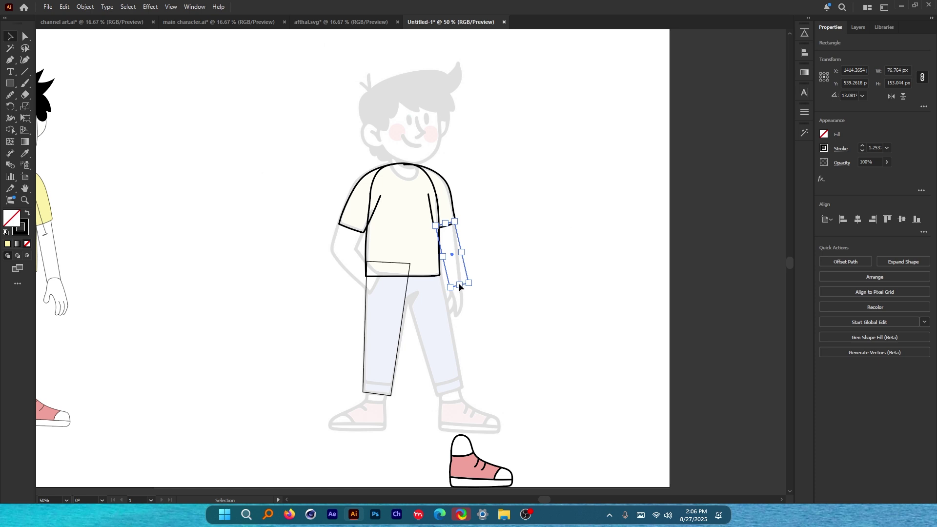
click(479, 284)
key(ctrl+equal)
drag(484, 242, 352, 242)
key(ctrl+equal)
key(ctrl+equal)
key(Delete)
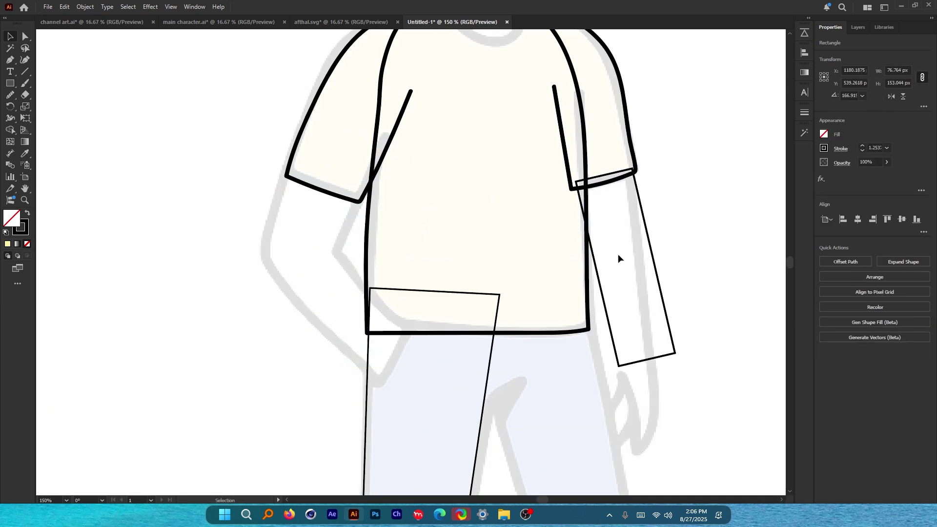
Taper the forearm rectangle by scaling its two lower corner points closer together at the wrist.
key(ctrl+equal)
click(626, 196)
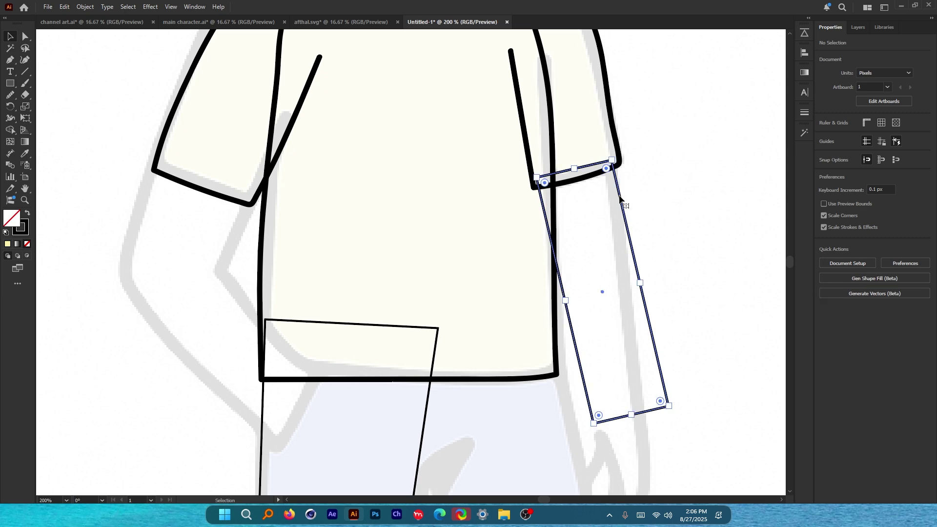
key(ctrl+equal)
key(ctrl+equal)
key(ctrl+equal)
key(ctrl+equal)
key(ctrl+minus)
key(ctrl+minus)
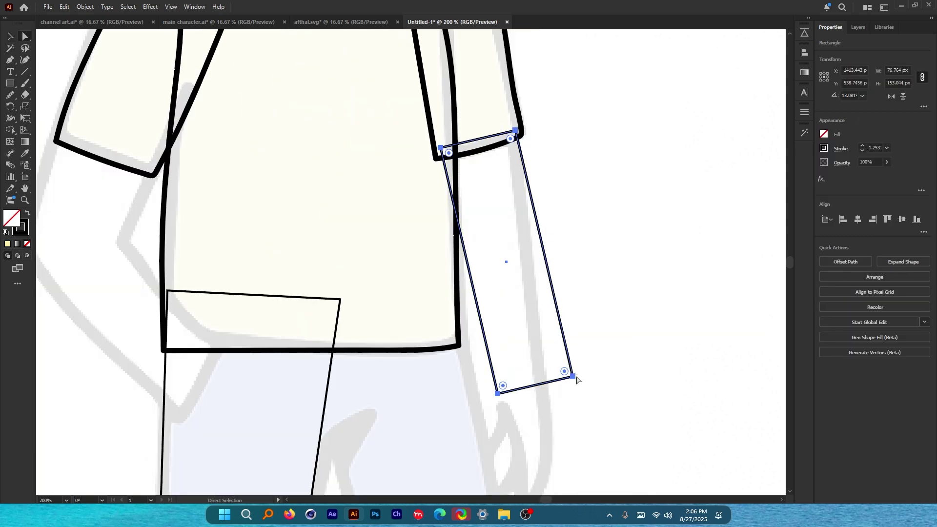
ctrl+click(573, 376)
shift+click(498, 394)
scroll(539, 418, up, 1)
key(s)
drag(684, 381, 646, 378)
key(v)
click(610, 326)
click(608, 325)
key(ctrl+minus)
key(ctrl+minus)
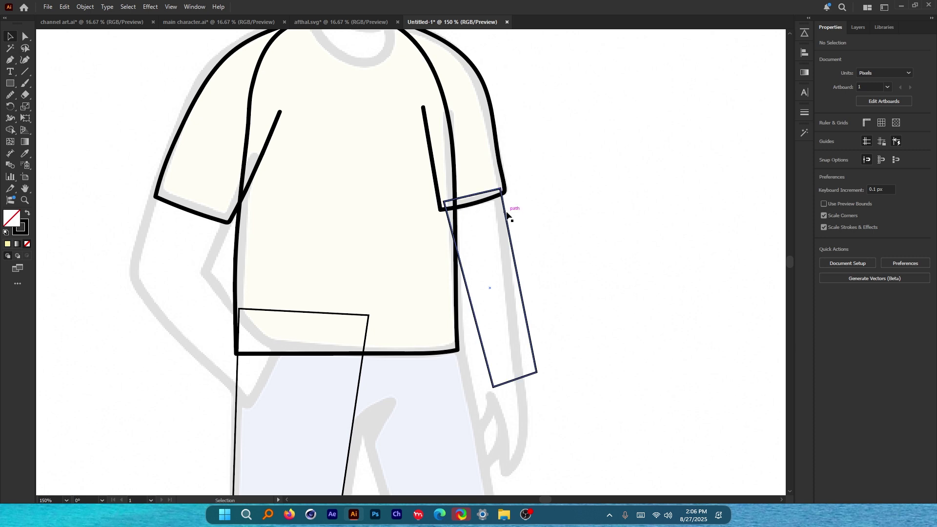
Place a horizontally flipped copy of the tapered forearm under the opposite sleeve and rotate it to fit the sleeve opening.
drag(550, 296, 351, 280)
click(891, 96)
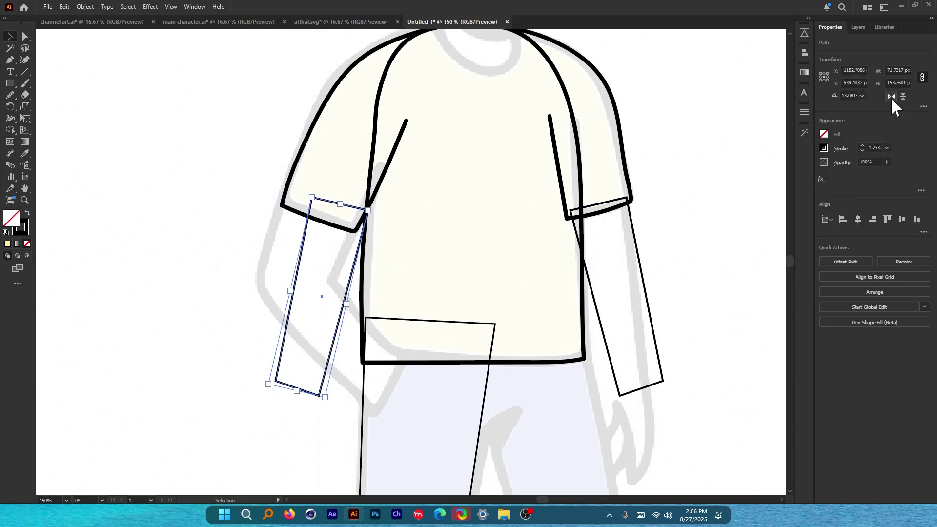
click(334, 248)
scroll(334, 247, up, 1)
drag(301, 230, 278, 236)
drag(355, 201, 350, 234)
scroll(215, 200, down, 3)
click(215, 201)
scroll(473, 254, down, 5)
scroll(483, 241, up, 8)
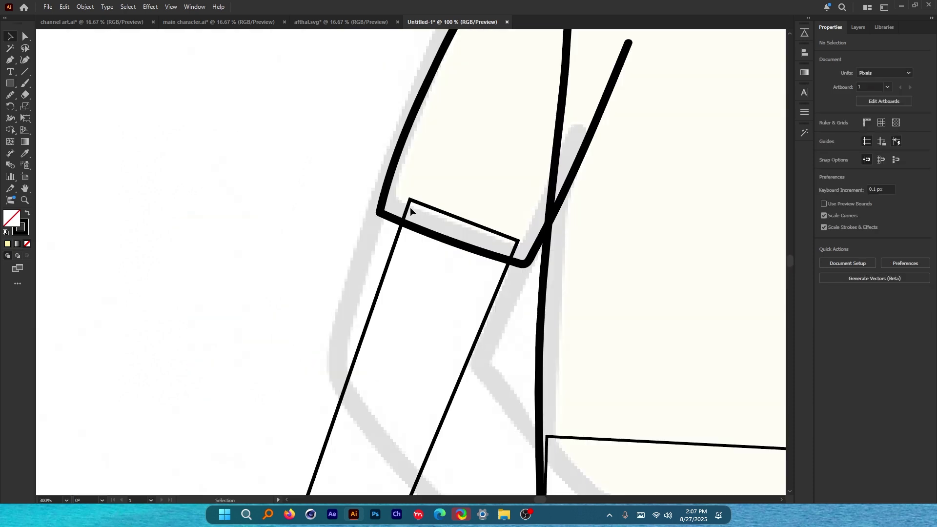
Move the two upper corner points of the copied forearm slightly outward to widen it inside the sleeve.
key(a)
drag(409, 200, 405, 199)
drag(518, 242, 523, 245)
key(v)
scroll(521, 259, down, 5)
click(521, 272)
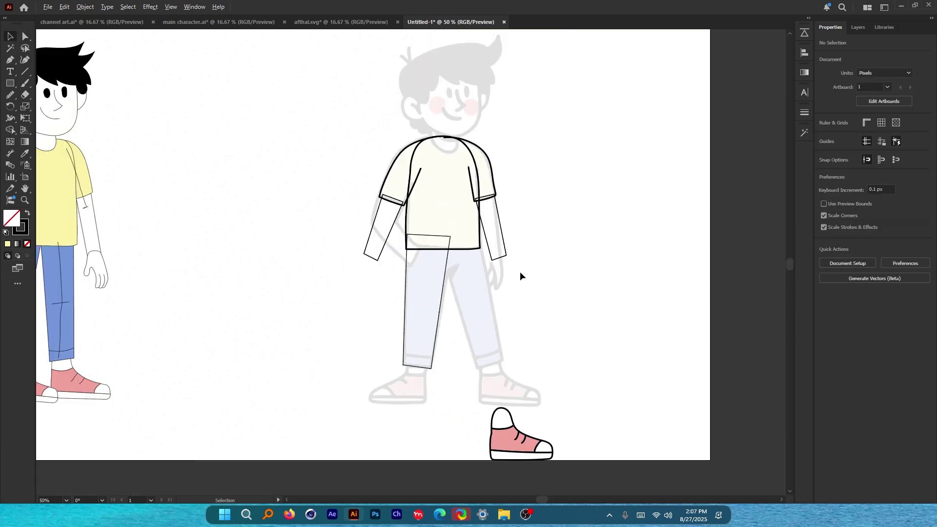
Paint a closed oval neck outline about 62 by 83 px with the Paintbrush, following the shirt's collar curve.
scroll(520, 276, up, 2)
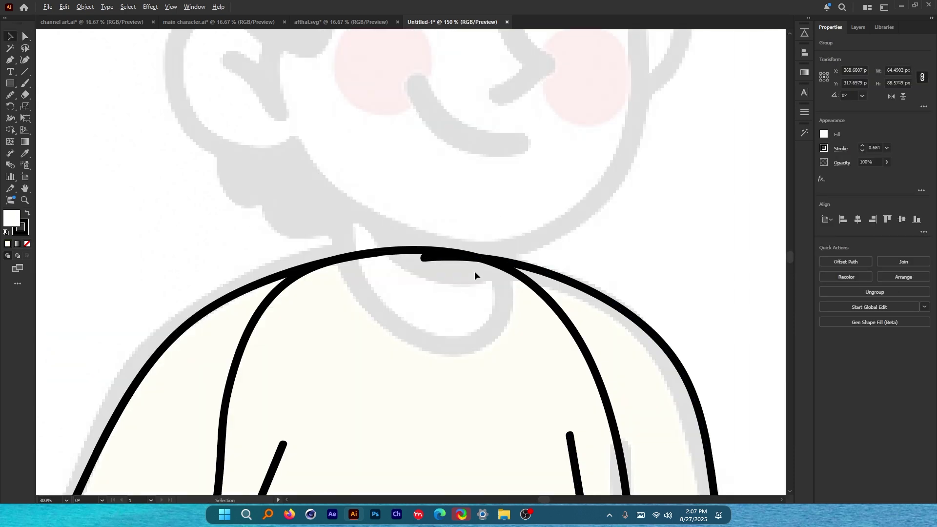
scroll(475, 271, up, 1)
scroll(476, 291, down, 2)
key(b)
scroll(449, 286, up, 1)
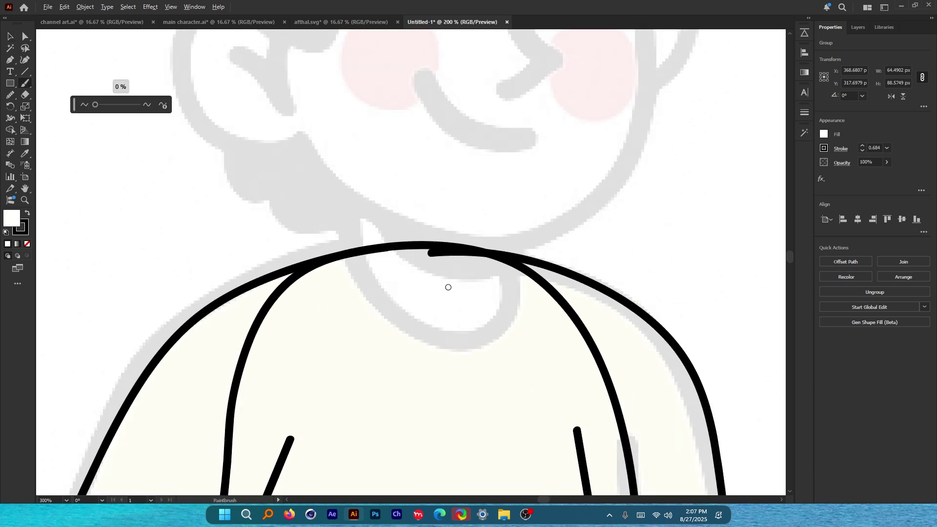
mouse_move(355, 189)
mouse_down()
mouse_move(371, 147)
mouse_move(425, 117)
mouse_move(498, 149)
mouse_move(512, 210)
mouse_move(421, 337)
mouse_up()
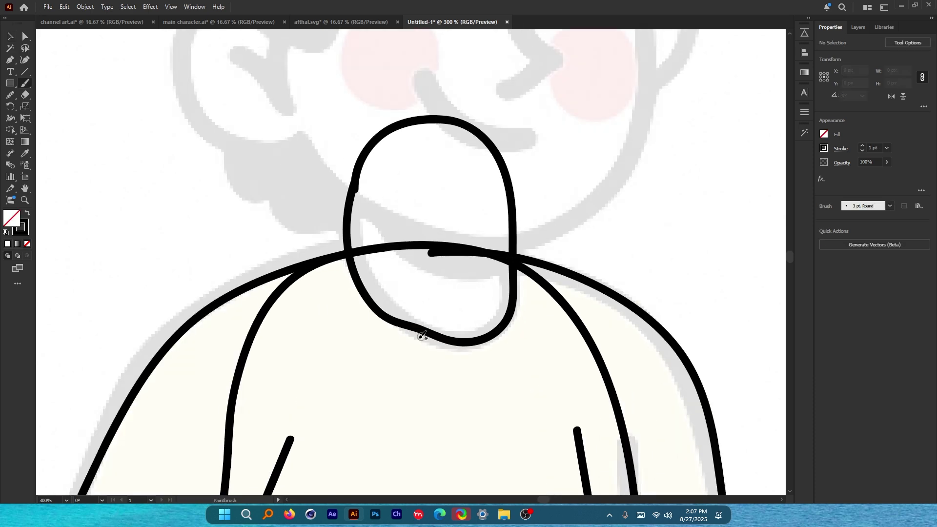
key(ctrl+z)
mouse_move(371, 281)
mouse_down()
mouse_move(354, 208)
mouse_move(364, 176)
mouse_move(515, 273)
mouse_up()
mouse_move(488, 338)
mouse_down()
mouse_move(441, 340)
mouse_move(411, 328)
mouse_move(371, 283)
mouse_up()
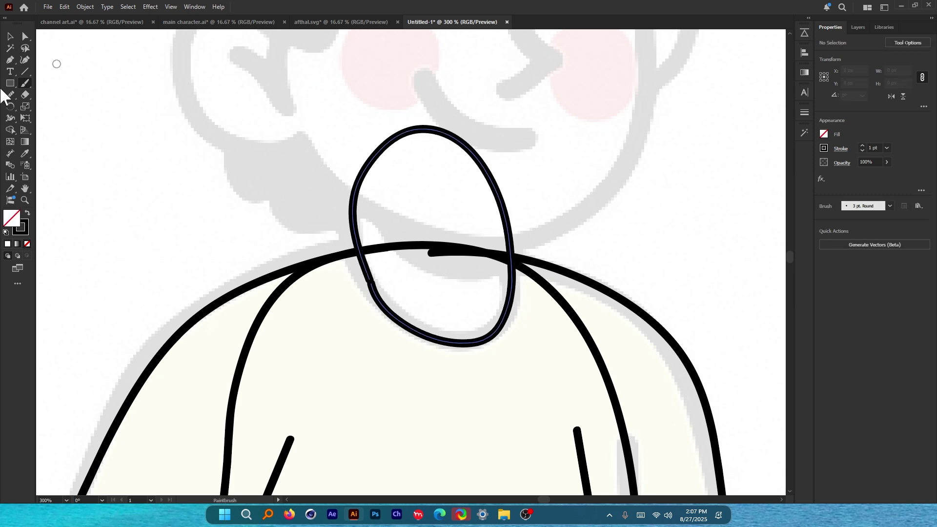
Simplify the painted neck outline into a smoother path with fewer points.
key(ctrl+1)
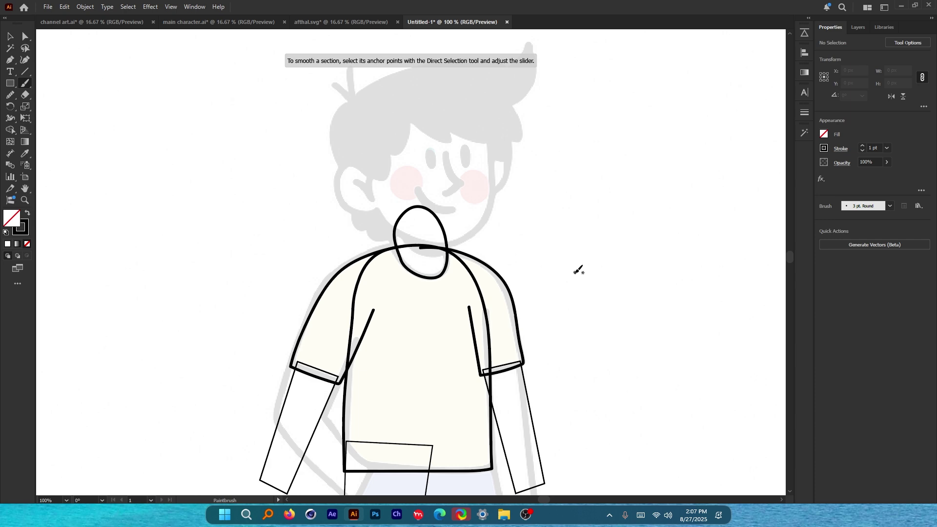
click(11, 35)
scroll(410, 273, up, 4)
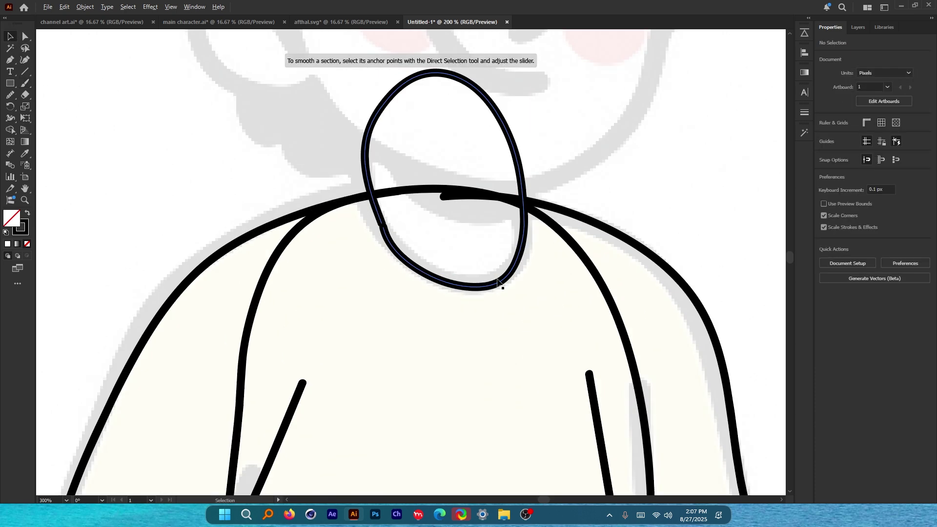
click(502, 280)
scroll(464, 229, down, 2)
right_click(424, 170)
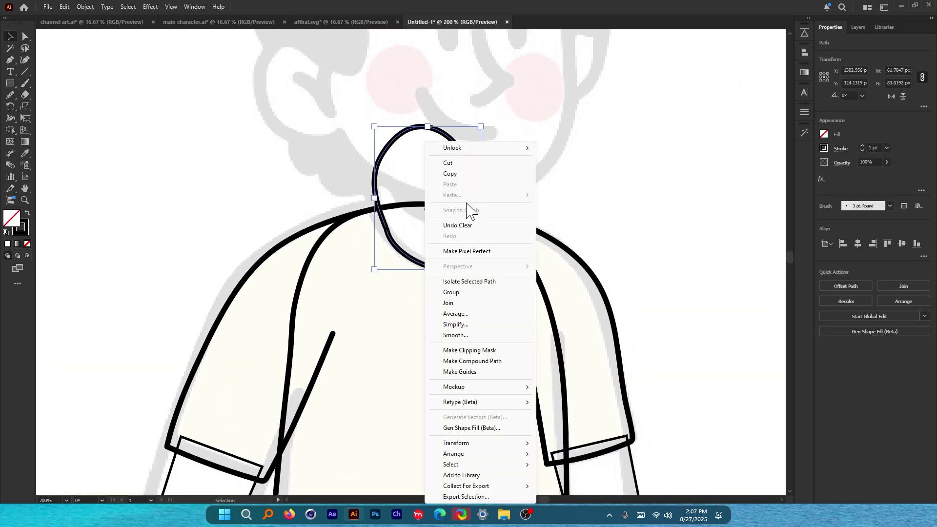
click(476, 325)
drag(426, 295, 401, 295)
click(601, 181)
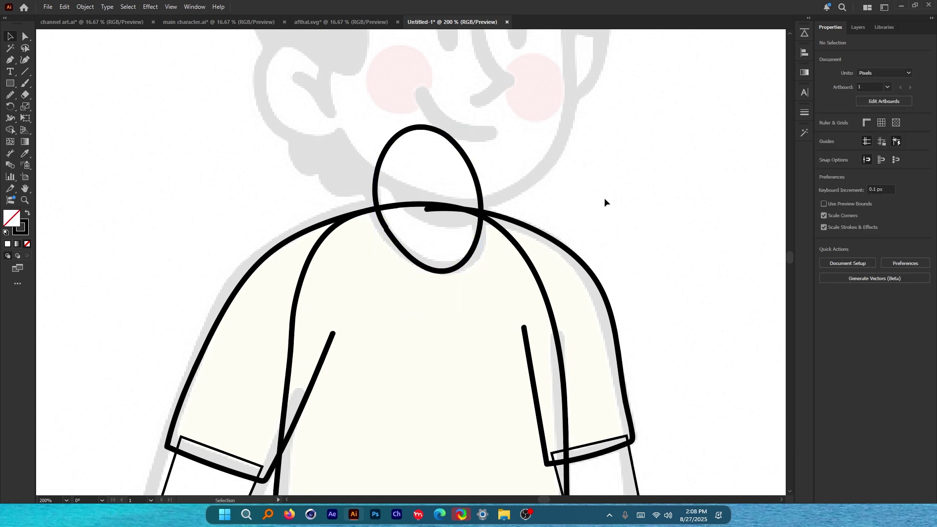
Reshape the lower curve of the neck outline with its direction handles to match the sketched collar.
scroll(450, 259, up, 1)
click(470, 271)
scroll(468, 270, up, 1)
key(a)
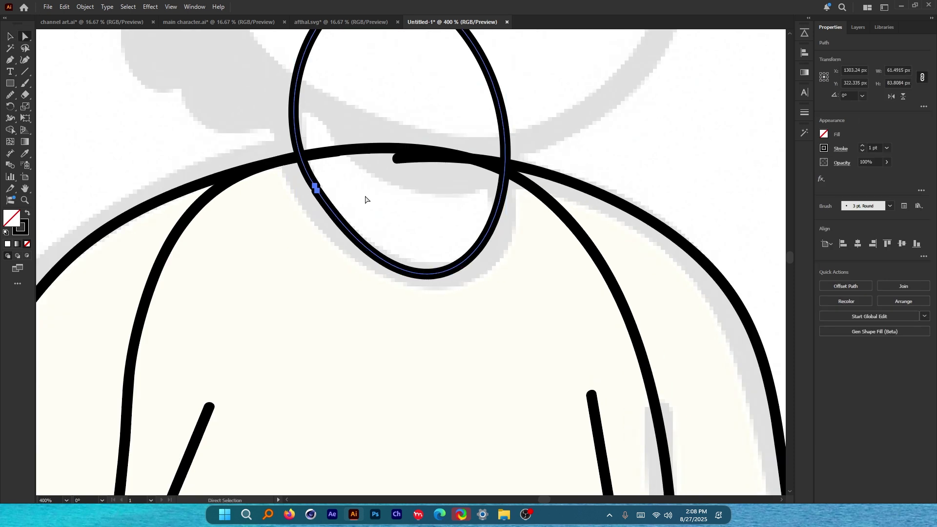
click(315, 189)
scroll(464, 318, down, 1)
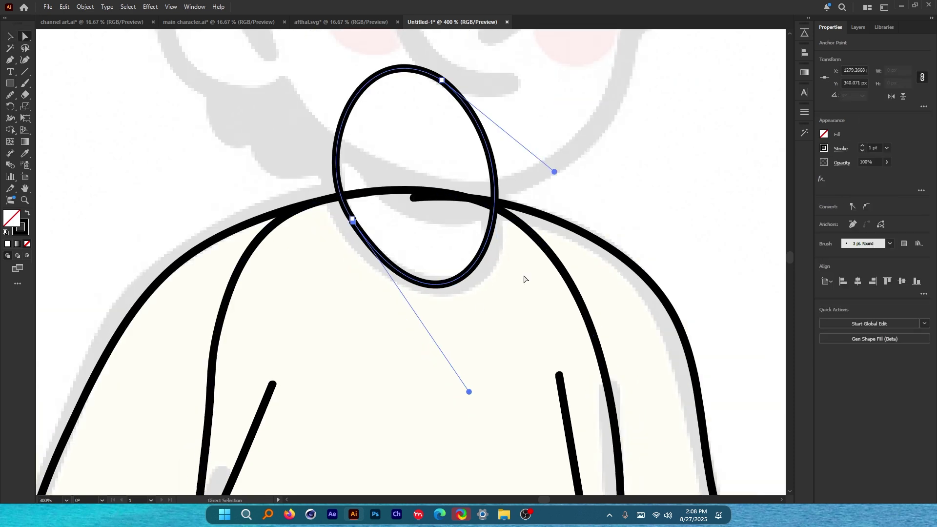
drag(470, 392, 456, 381)
drag(554, 172, 574, 207)
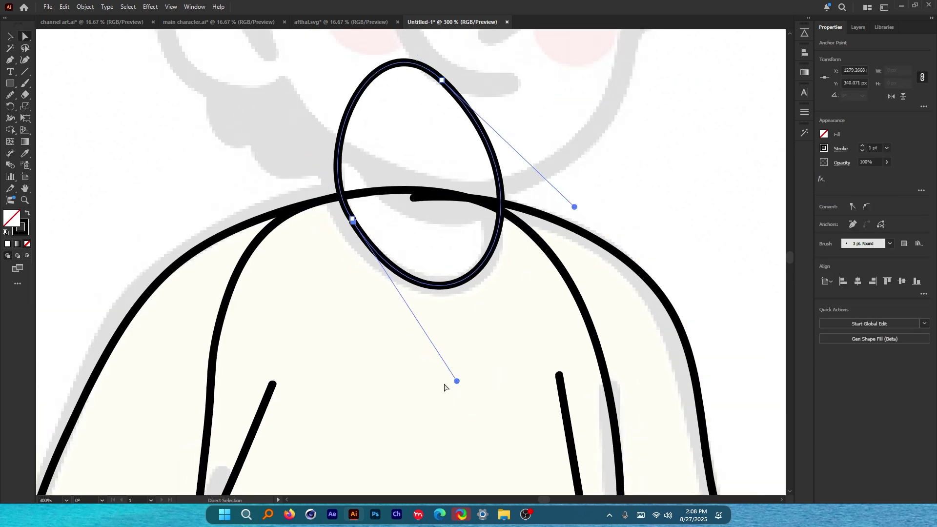
drag(456, 381, 449, 381)
key(v)
click(566, 268)
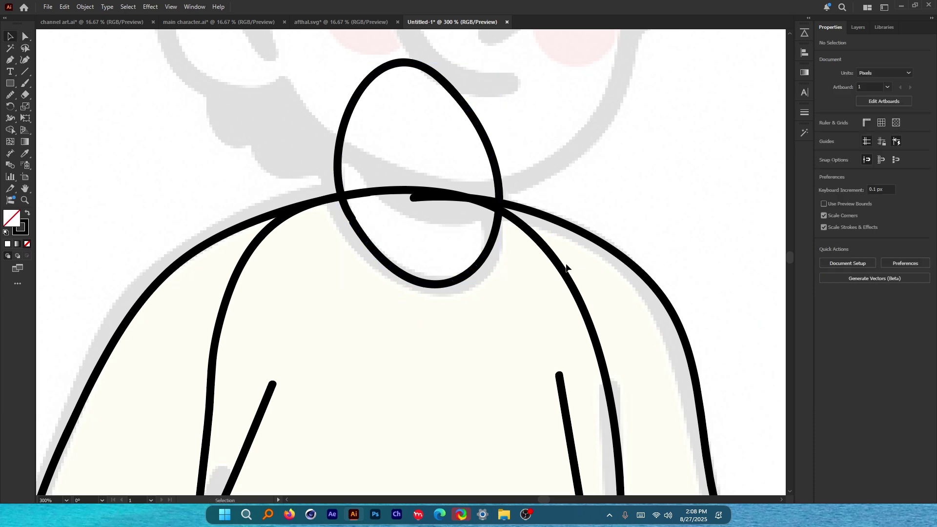
scroll(505, 261, down, 2)
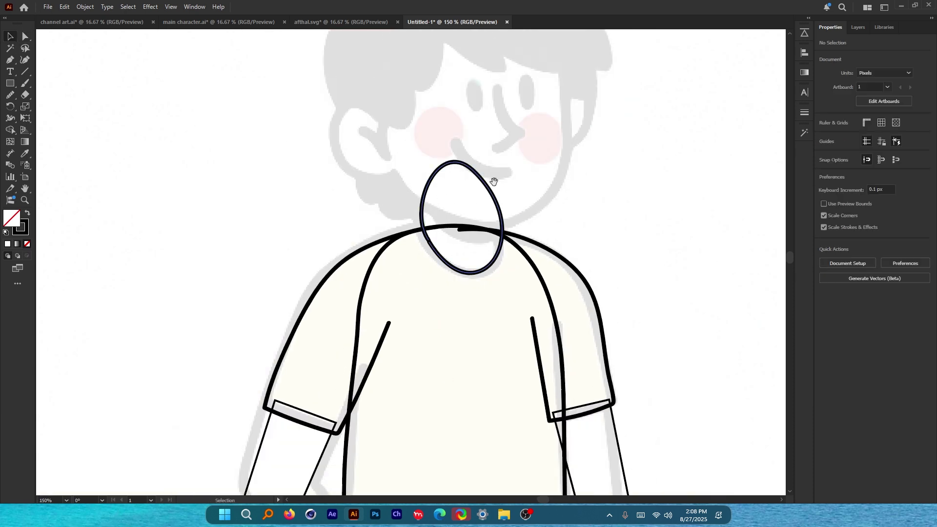
scroll(494, 179, up, 2)
click(436, 172)
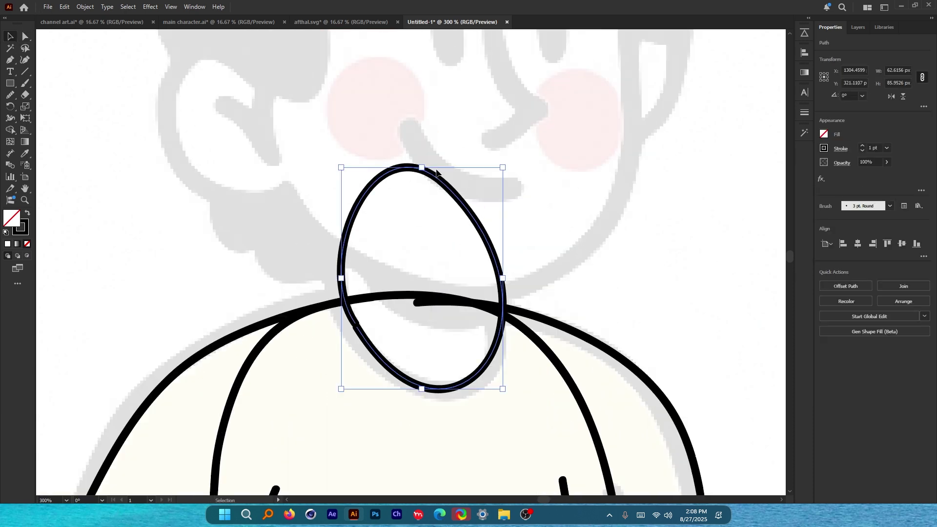
click(465, 196)
scroll(398, 180, down, 2)
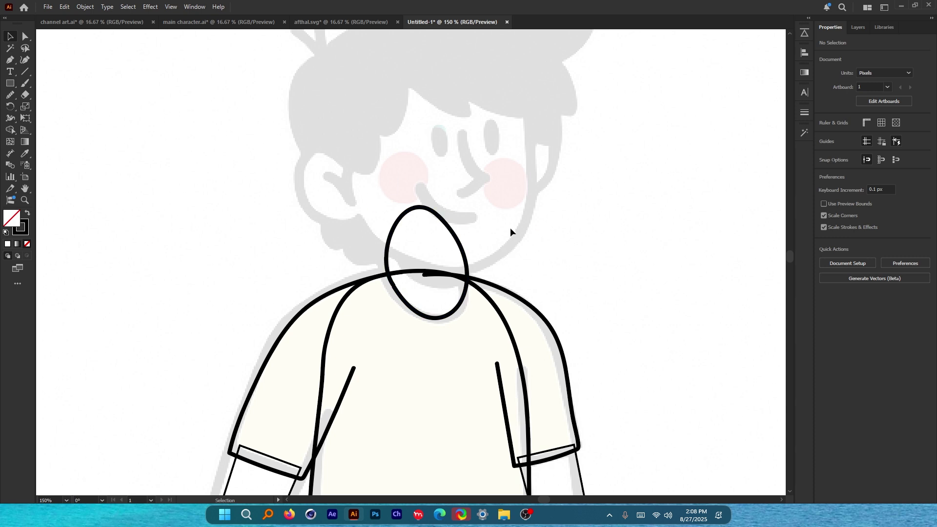
scroll(511, 232, down, 3)
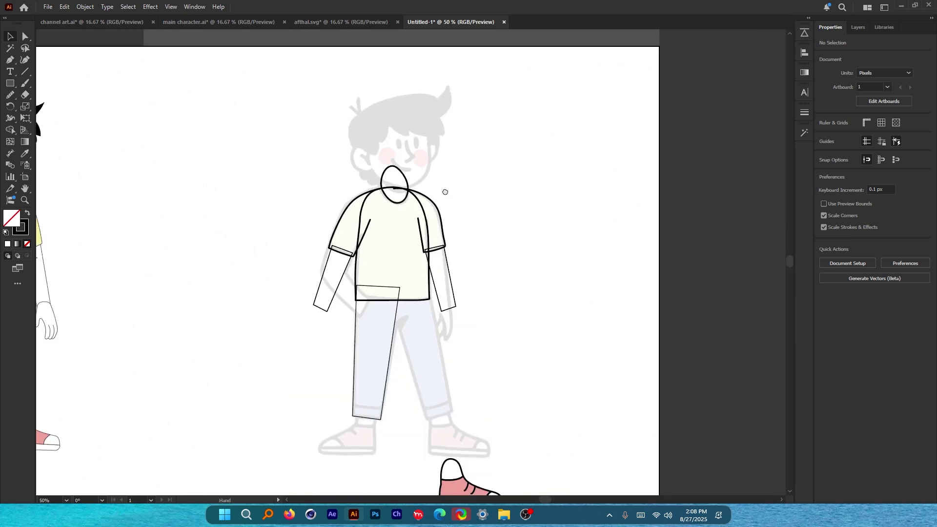
Try moving the face shape of the finished coloured character aside, and undo the move.
drag(446, 192, 666, 255)
scroll(220, 240, up, 2)
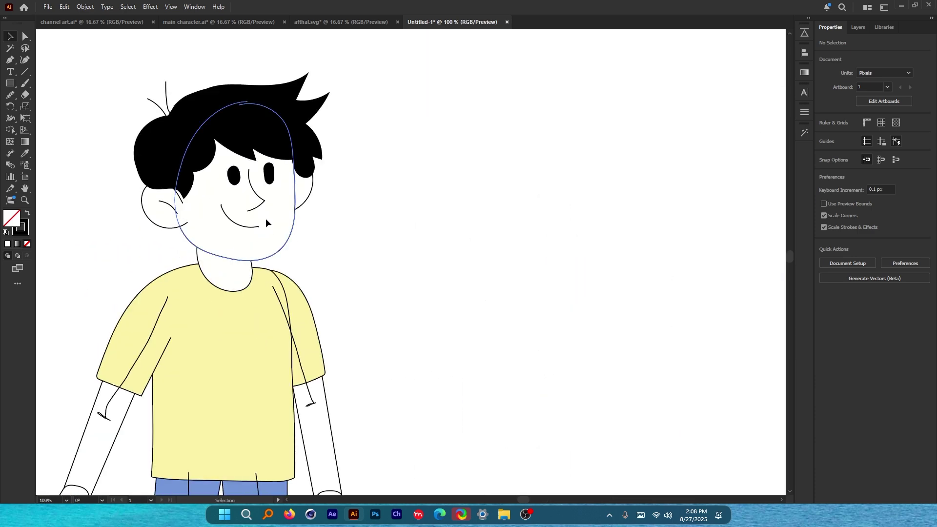
drag(266, 219, 450, 240)
key(ctrl+z)
click(567, 236)
scroll(567, 236, right, 5)
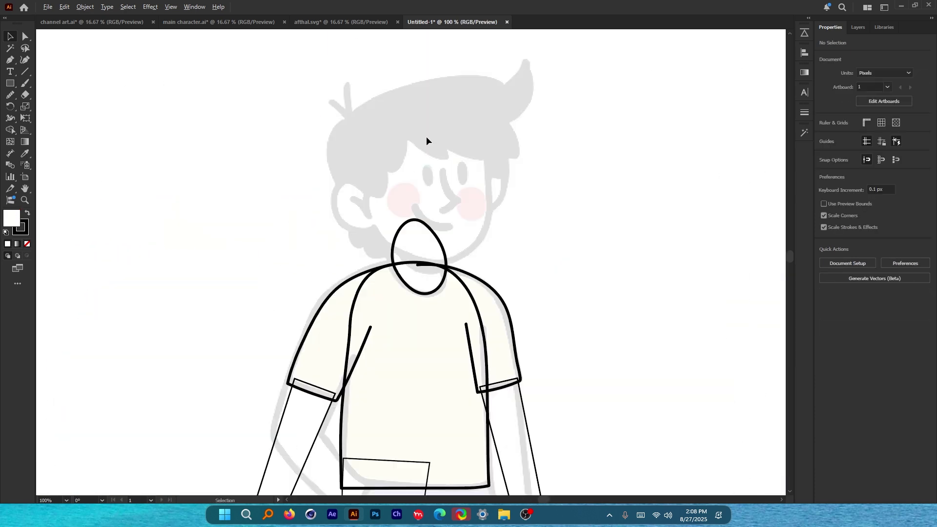
Try painting the head outline along the sketched jaw with the Paintbrush, and undo the stroke.
scroll(426, 136, up, 2)
drag(473, 152, 436, 199)
key(b)
scroll(376, 138, down, 1)
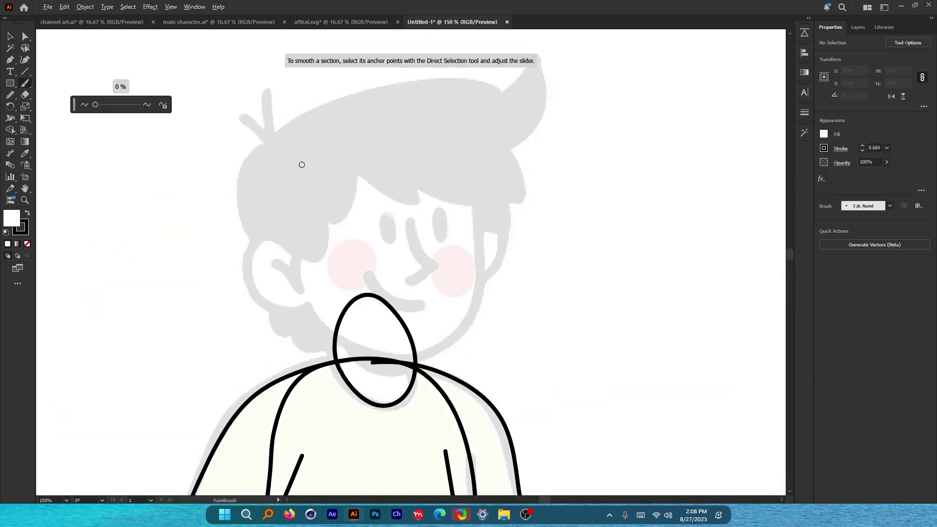
scroll(325, 182, up, 1)
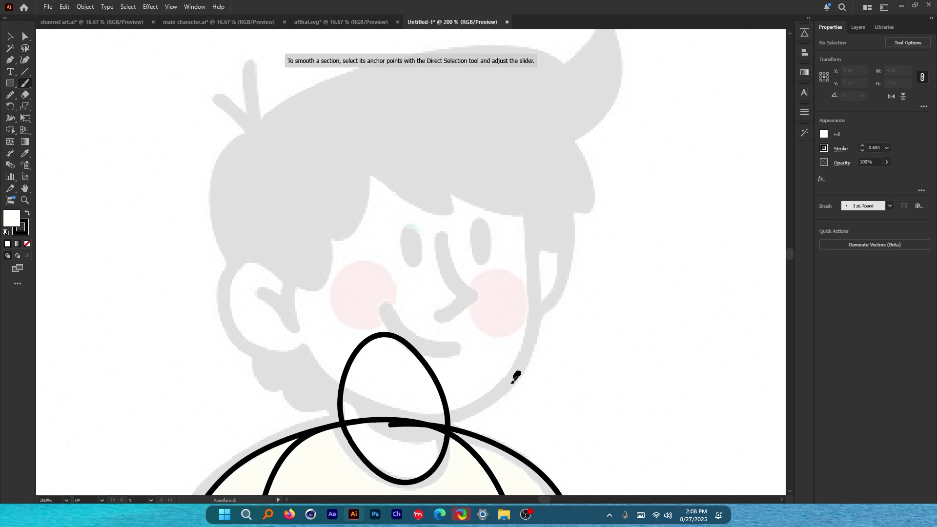
drag(516, 377, 439, 417)
key(ctrl+z)
Raise the Paintbrush fidelity one notch towards Smooth and paint a closed head outline around the sketched face.
double_click(25, 83)
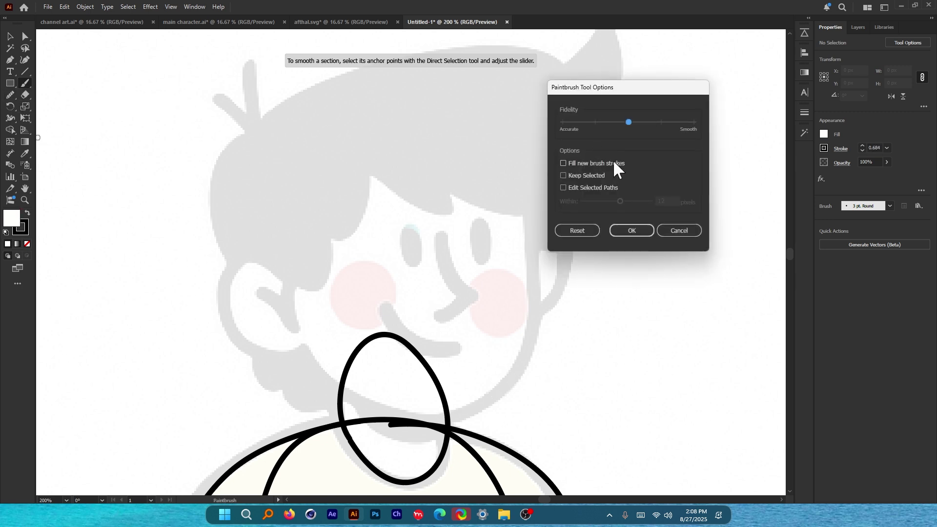
click(678, 230)
key(Return)
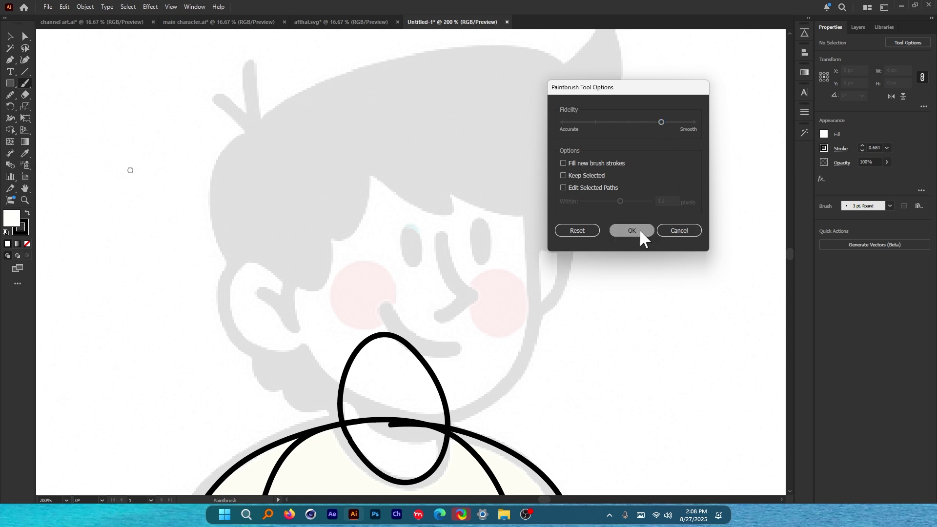
click(634, 232)
mouse_move(291, 304)
mouse_down()
mouse_move(306, 225)
mouse_move(326, 192)
mouse_move(370, 153)
mouse_move(539, 244)
mouse_move(538, 294)
mouse_move(506, 389)
mouse_up()
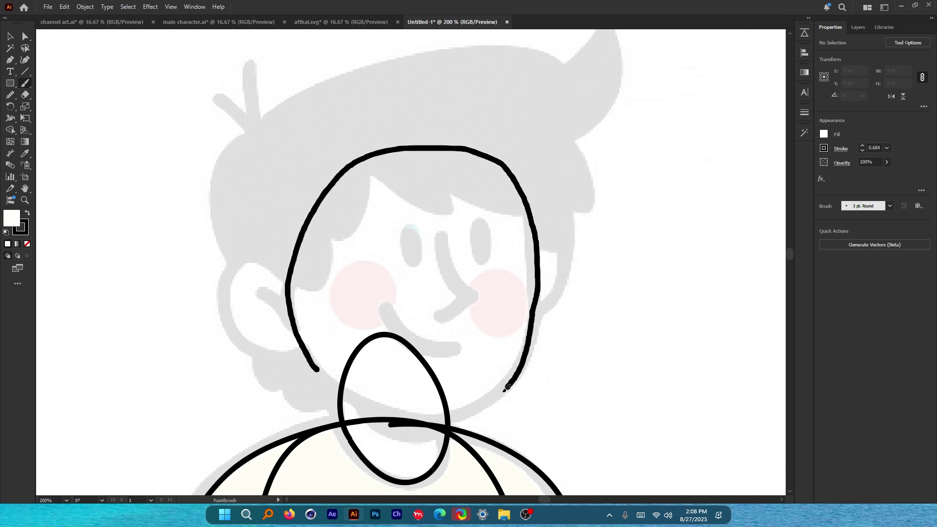
drag(392, 406, 314, 373)
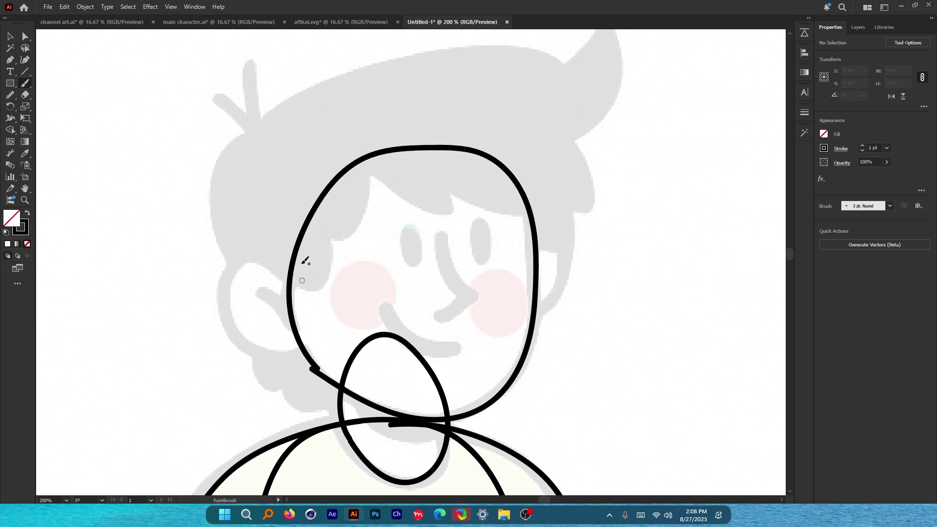
Move the loose end of the head outline onto its other end at the lower jaw and join the two anchors.
scroll(373, 259, down, 3)
scroll(374, 259, up, 2)
scroll(373, 259, up, 1)
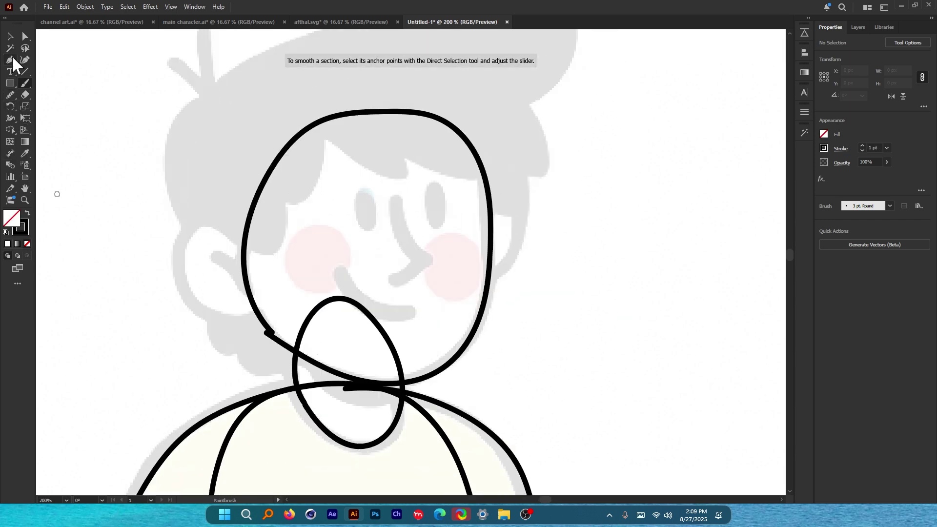
click(25, 36)
scroll(235, 360, up, 5)
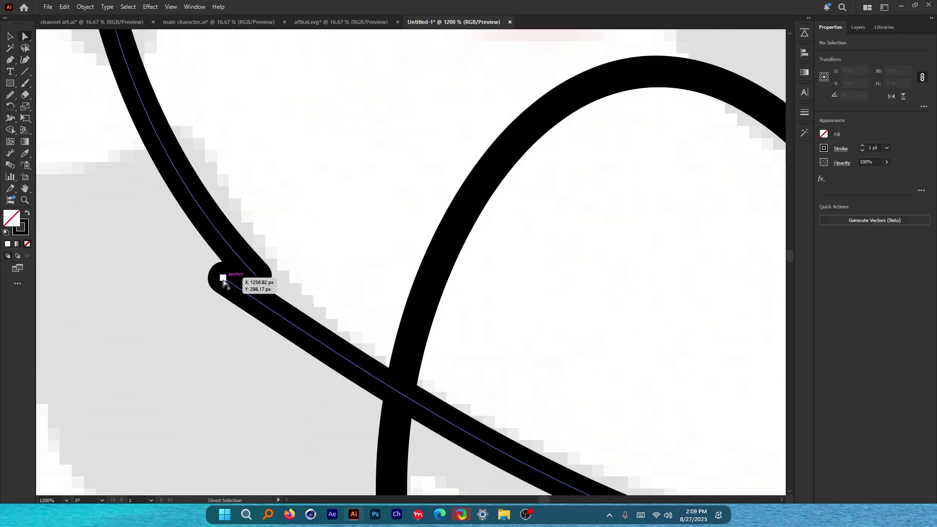
drag(223, 278, 259, 279)
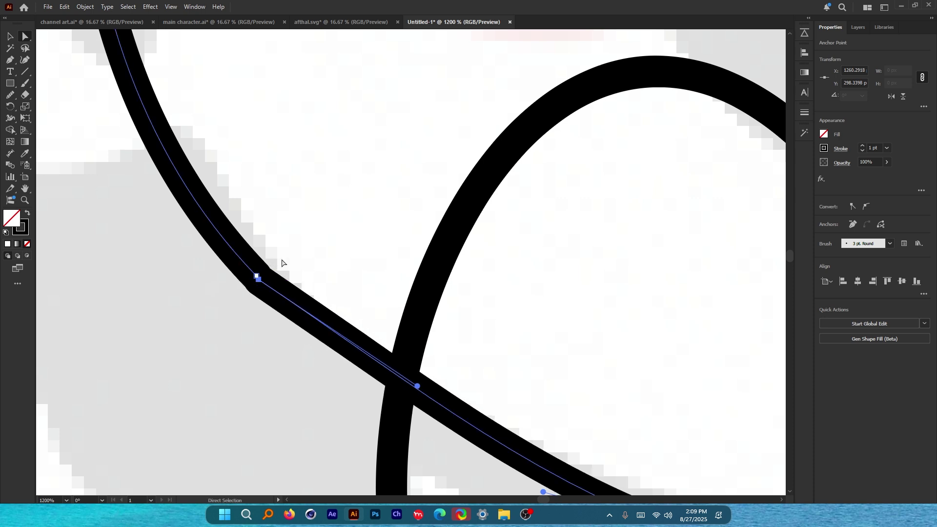
scroll(278, 262, up, 4)
drag(274, 242, 282, 258)
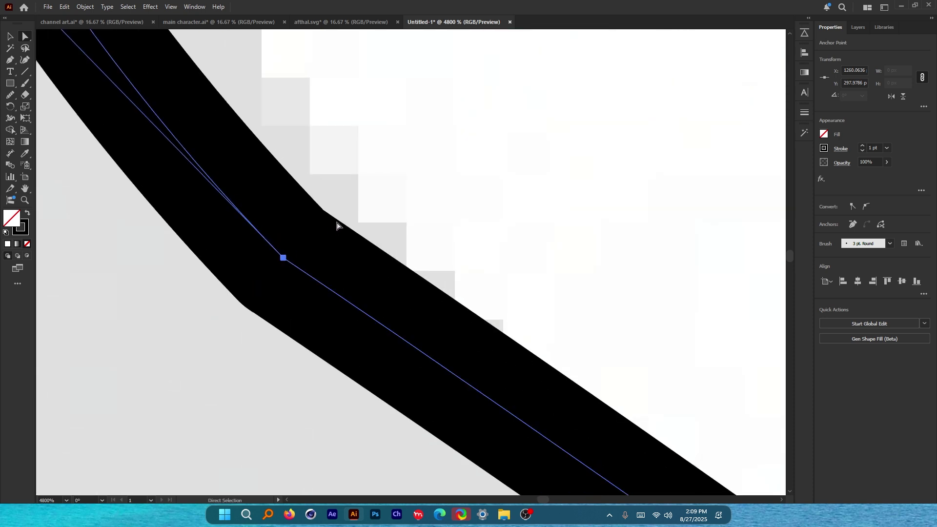
key(ctrl+j)
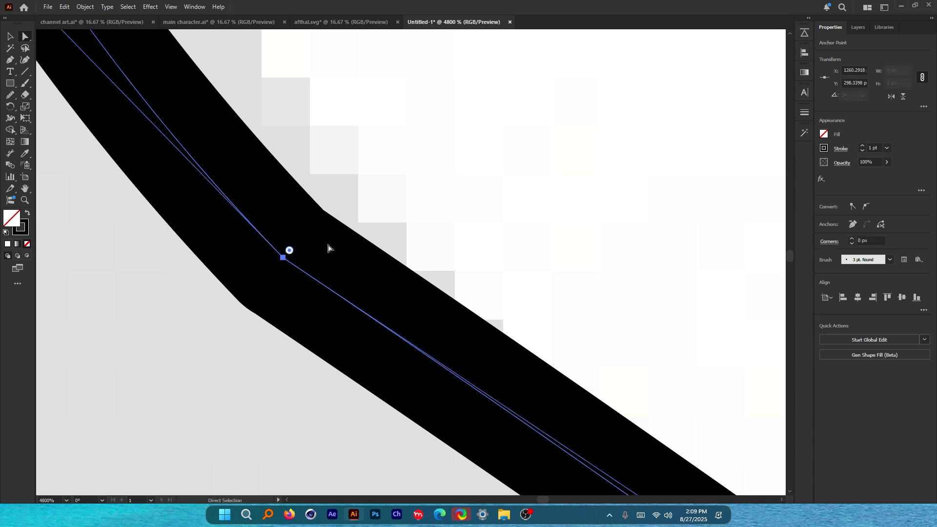
Try nudging the joined jaw anchor of the head outline, and undo the change.
mouse_move(284, 258)
mouse_down()
mouse_move(247, 280)
mouse_move(288, 263)
mouse_up()
key(ctrl+z)
click(372, 189)
key(ctrl+z)
Soften the joined corner on the jaw of the head outline with the Smooth tool and deselect the path.
scroll(299, 249, down, 10)
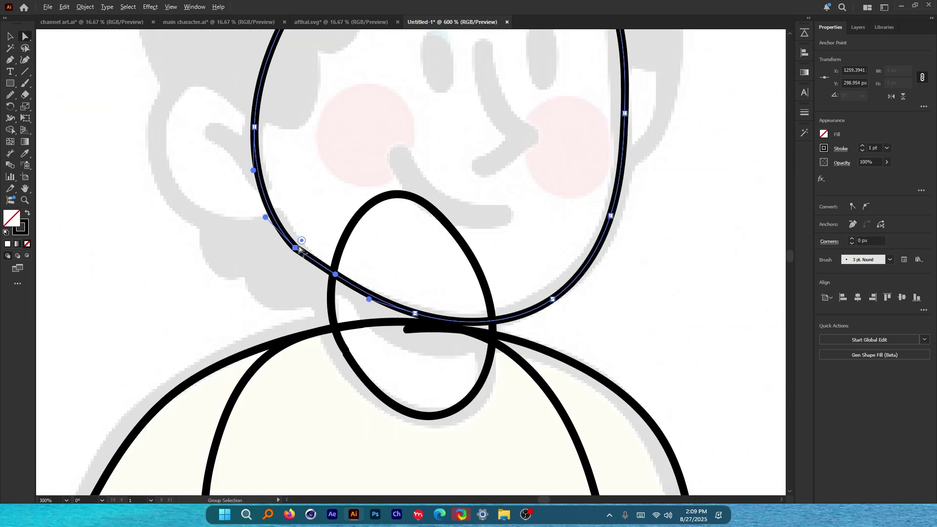
click(12, 36)
scroll(299, 227, up, 2)
click(11, 95)
scroll(300, 253, up, 2)
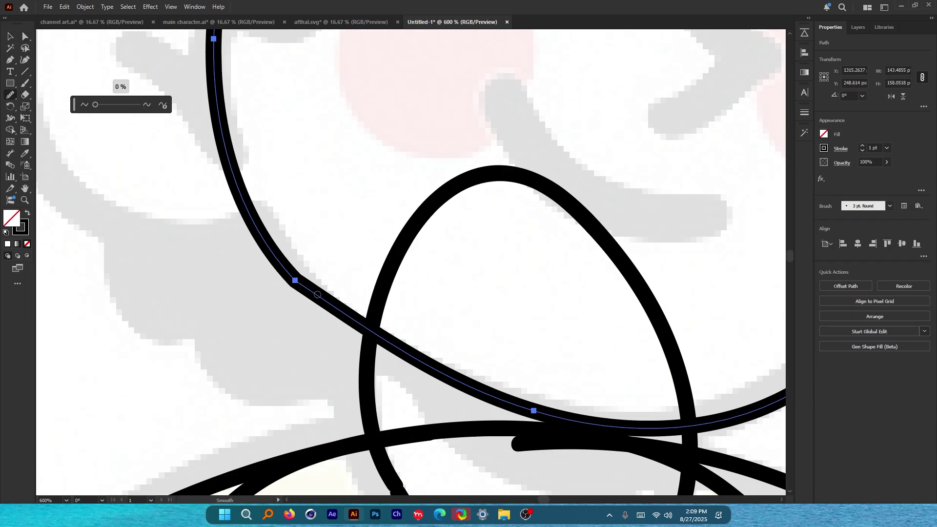
drag(318, 294, 260, 231)
drag(343, 311, 249, 203)
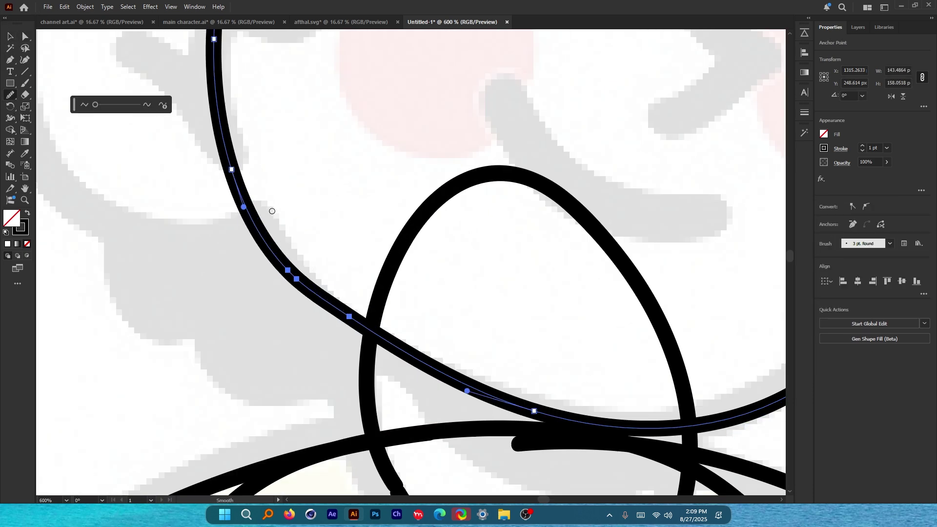
scroll(272, 211, down, 2)
scroll(359, 400, down, 2)
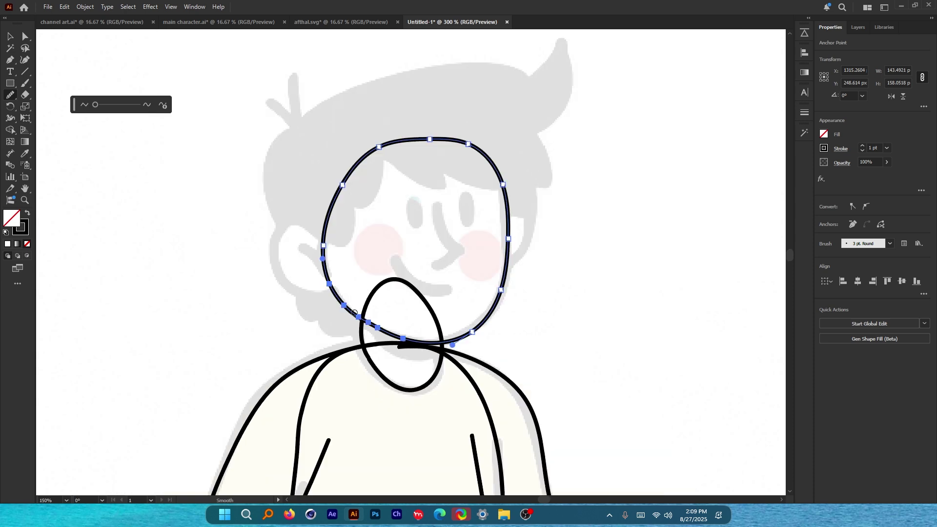
key(v)
click(611, 147)
mouse_move(629, 172)
mouse_down()
mouse_move(617, 175)
mouse_move(553, 131)
mouse_move(563, 150)
mouse_up()
key(ctrl+alt+g)
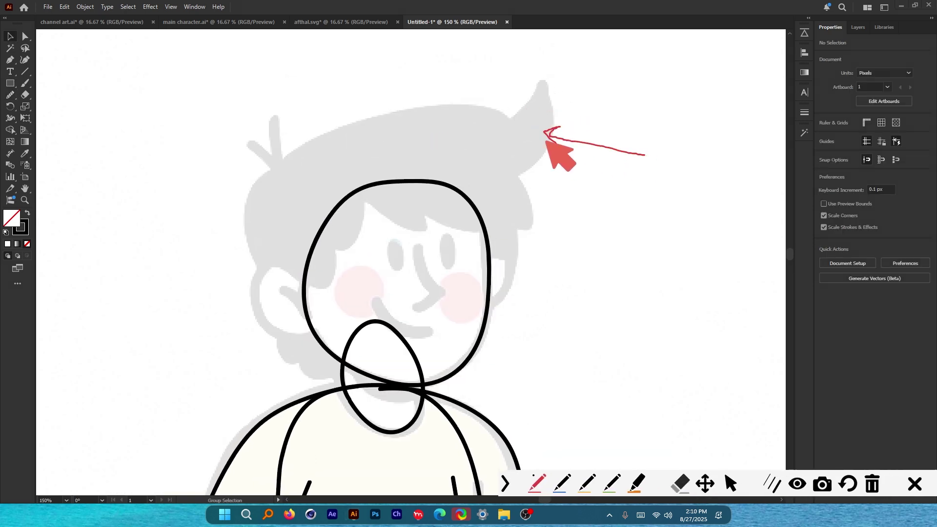
drag(507, 122, 527, 157)
click(916, 484)
Paint a hair outline around the sketched head with the Paintbrush, with spiky tips at the side and a jagged fringe over the forehead.
scroll(581, 269, down, 4)
scroll(354, 327, up, 1)
scroll(236, 183, down, 3)
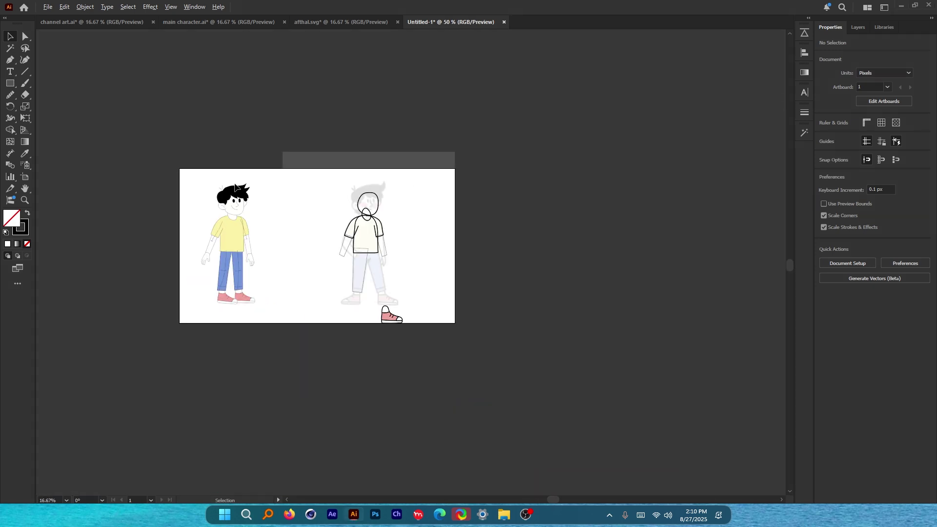
scroll(359, 223, up, 5)
scroll(383, 134, up, 1)
key(b)
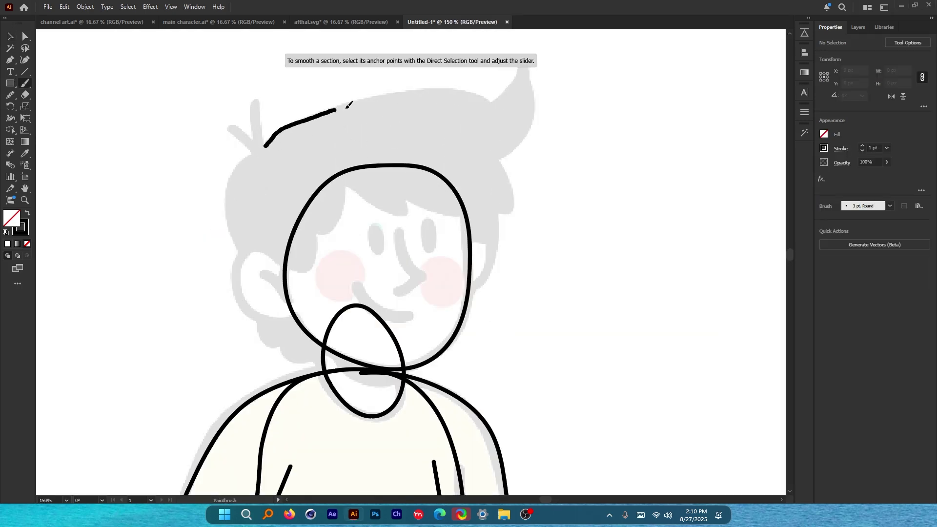
mouse_move(347, 108)
mouse_down()
mouse_move(491, 148)
mouse_move(524, 140)
mouse_move(494, 174)
mouse_move(507, 213)
mouse_move(491, 209)
mouse_move(501, 231)
mouse_move(465, 213)
mouse_up()
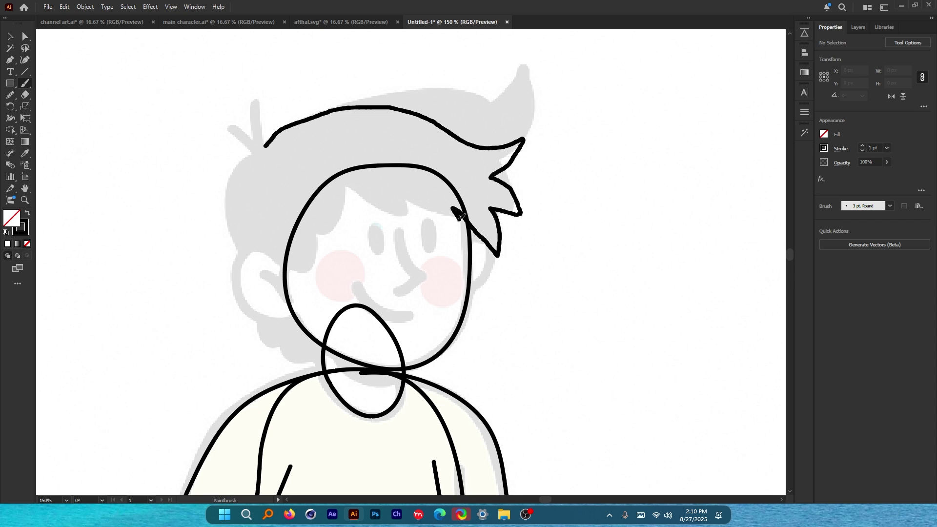
mouse_move(405, 198)
mouse_down()
mouse_move(379, 204)
mouse_move(350, 189)
mouse_up()
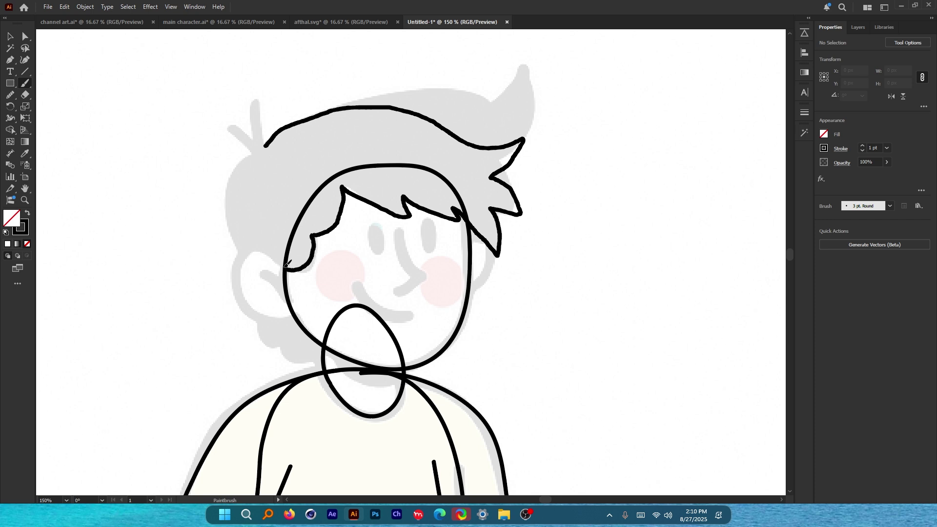
drag(242, 252, 226, 189)
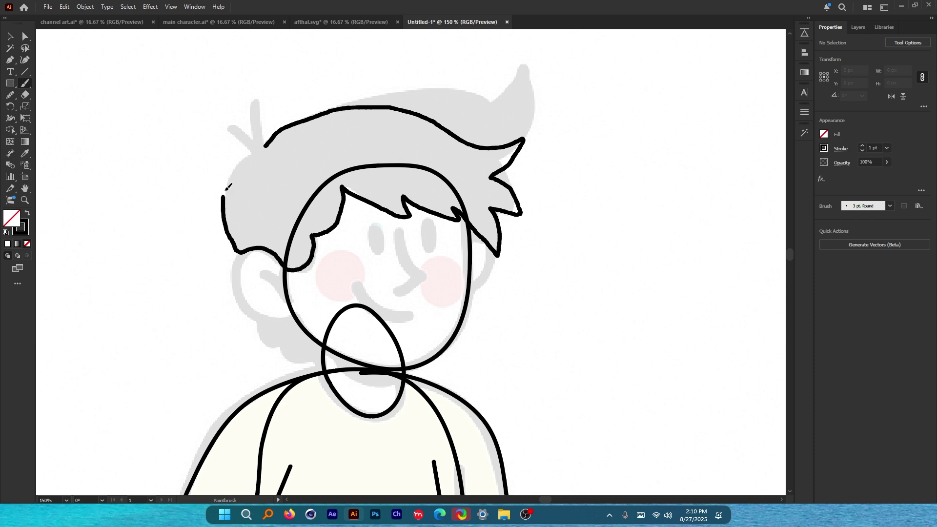
drag(273, 139, 272, 140)
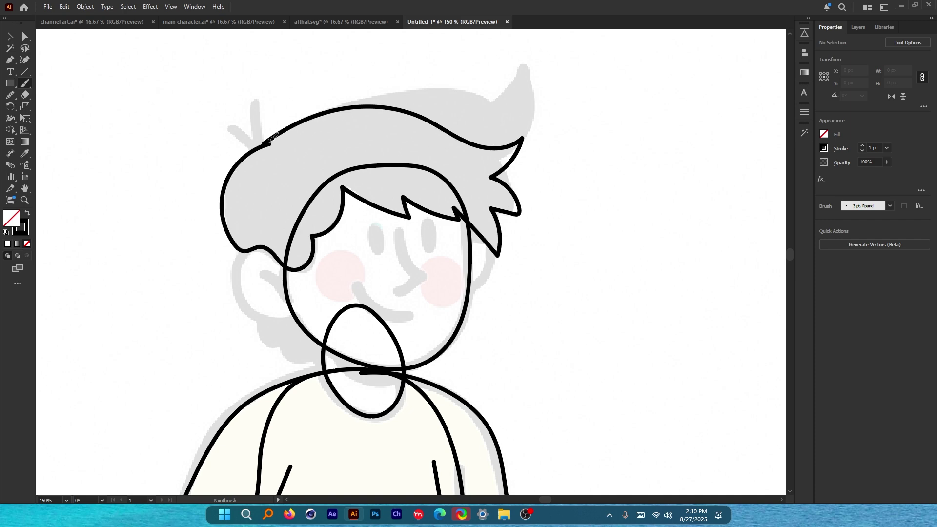
Try to repaint the upper edge of the hair outline higher with the Paintbrush.
click(10, 36)
scroll(539, 200, down, 3)
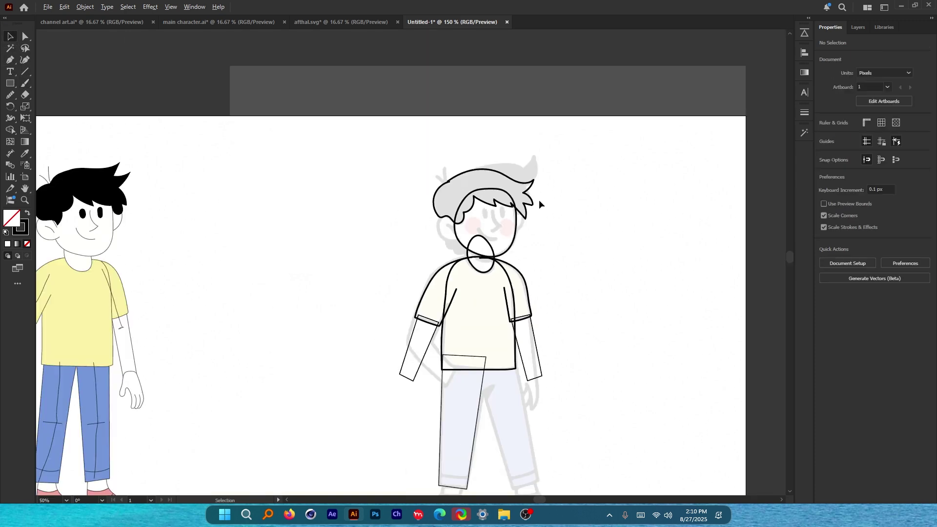
scroll(547, 191, down, 1)
scroll(547, 196, up, 6)
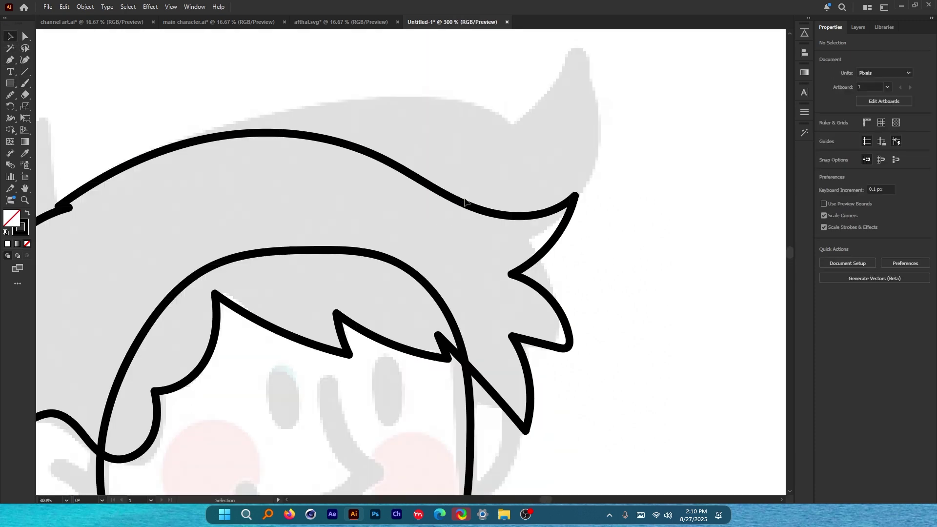
click(466, 205)
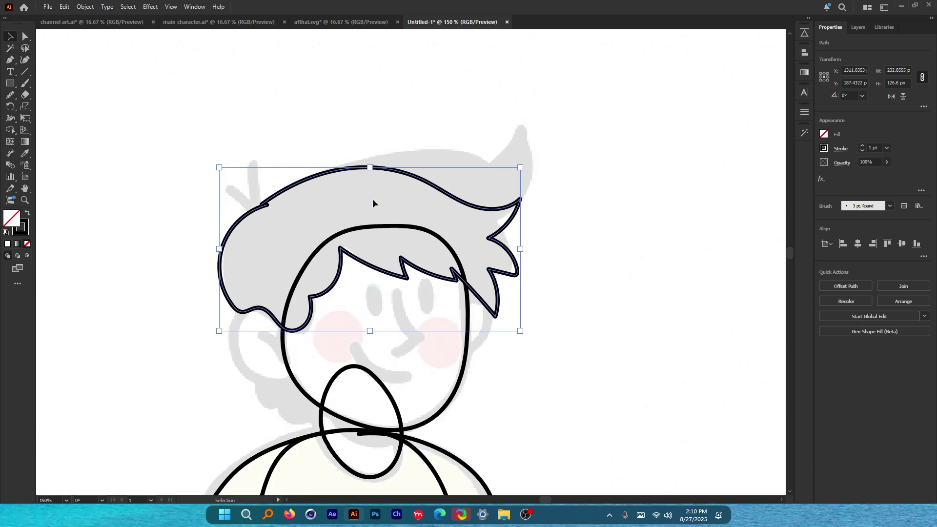
key(ctrl+plus)
key(b)
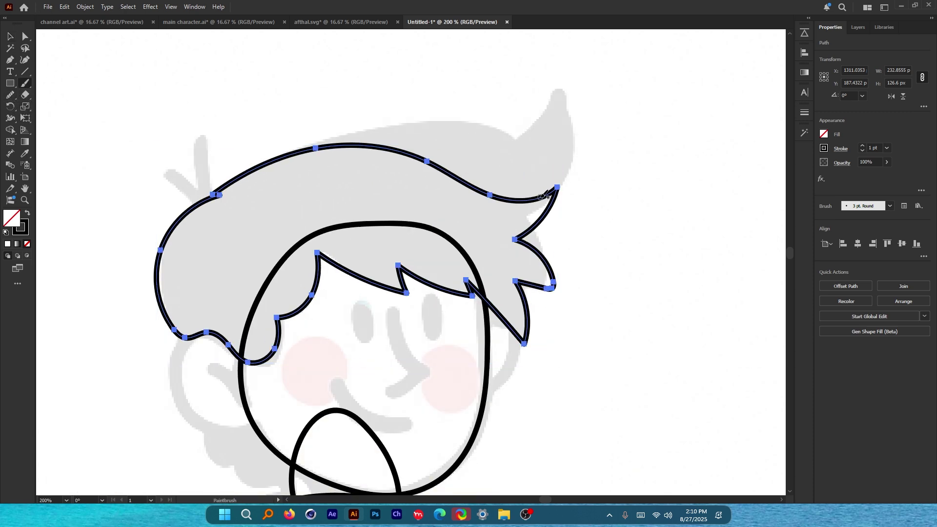
mouse_move(532, 199)
mouse_down()
mouse_move(397, 135)
mouse_move(369, 135)
mouse_up()
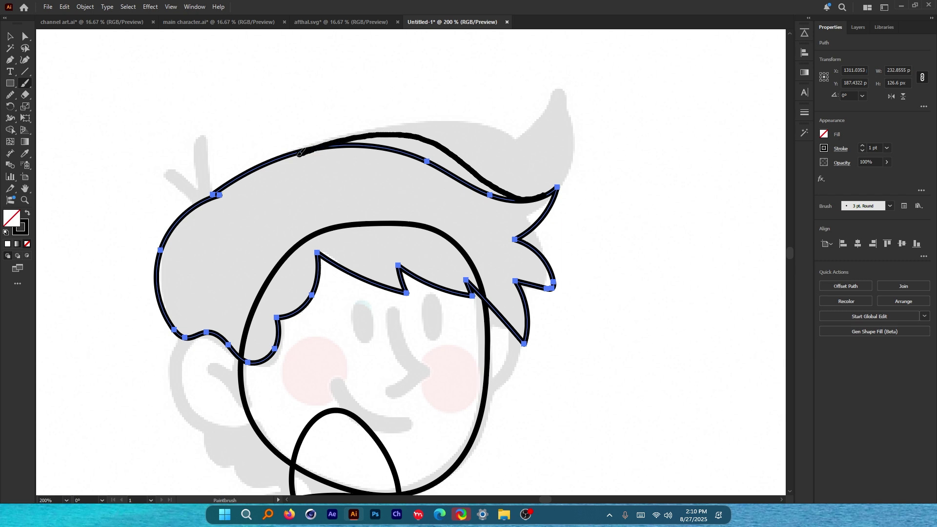
drag(300, 153, 299, 154)
Redraw the middle of the hair outline's upper edge slightly higher with the Pencil tool.
scroll(350, 149, up, 2)
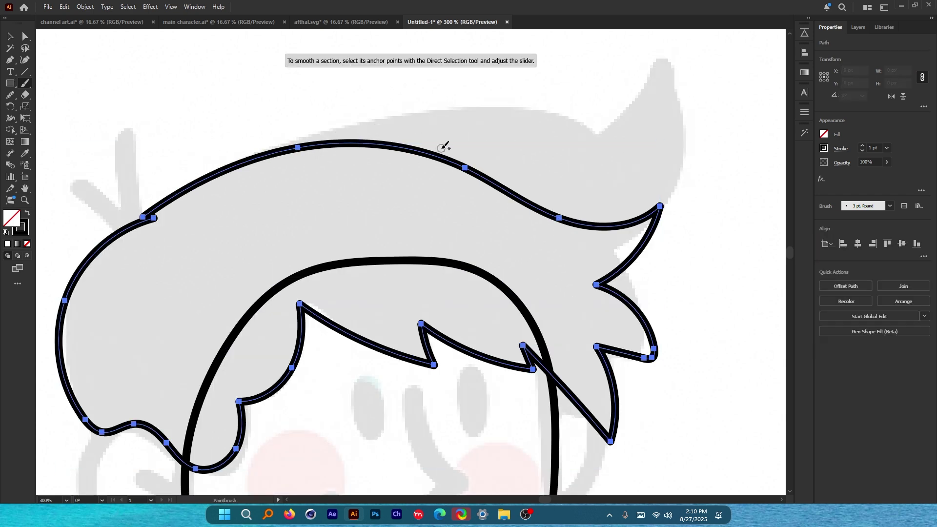
drag(10, 98, 44, 106)
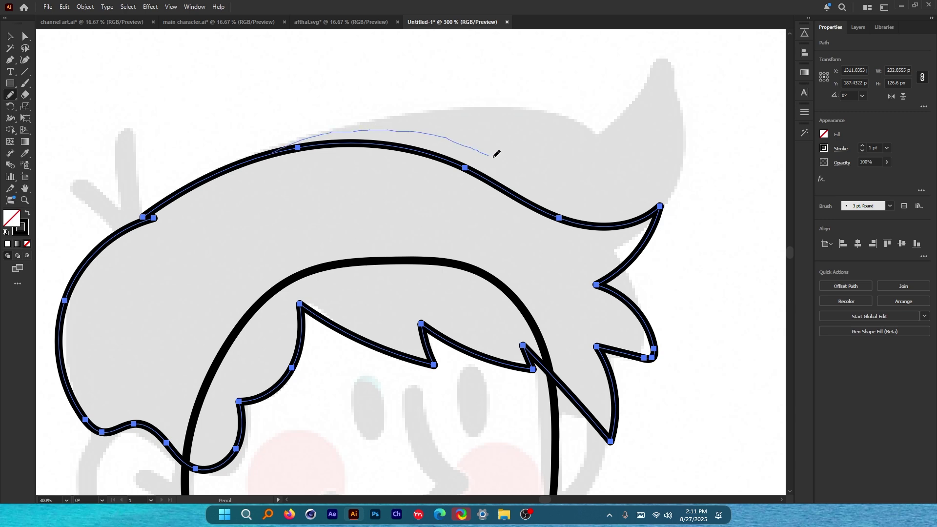
drag(497, 153, 535, 177)
scroll(489, 166, down, 4)
Try redrawing the hair's upper edge from the back tuft towards the crown with the Pencil, and undo the edit.
scroll(335, 119, up, 4)
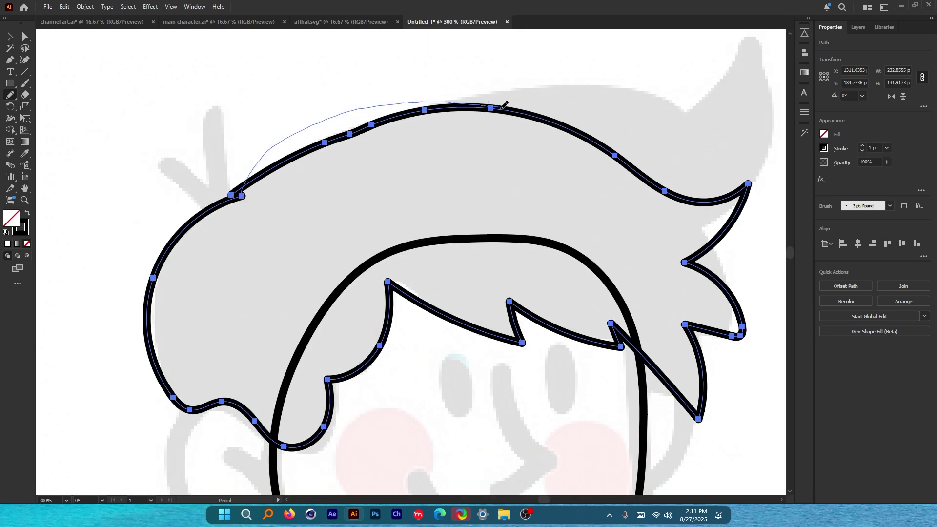
drag(501, 108, 540, 116)
key(ctrl+z)
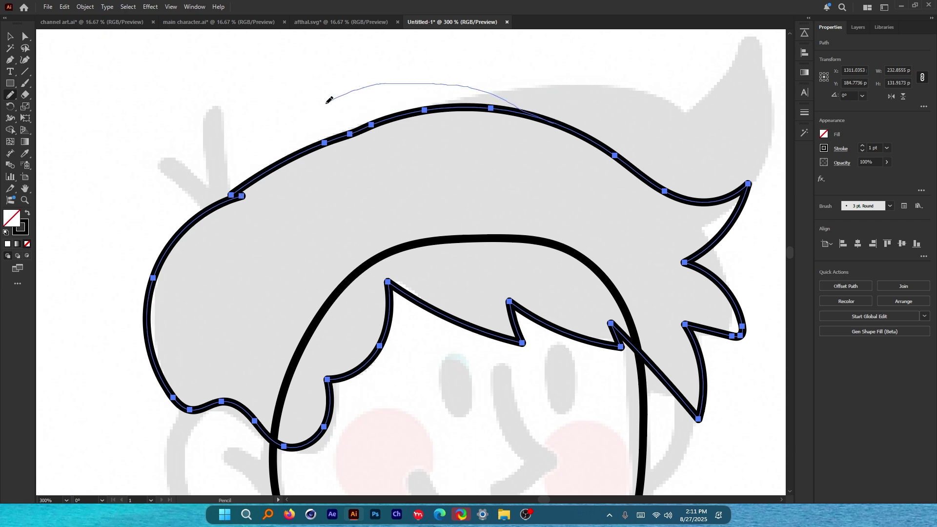
Redraw the crown of the hair with the Pencil as a higher, rounder curve down to the back tuft and deselect the outline.
drag(258, 163, 210, 209)
scroll(390, 158, down, 3)
scroll(400, 160, up, 1)
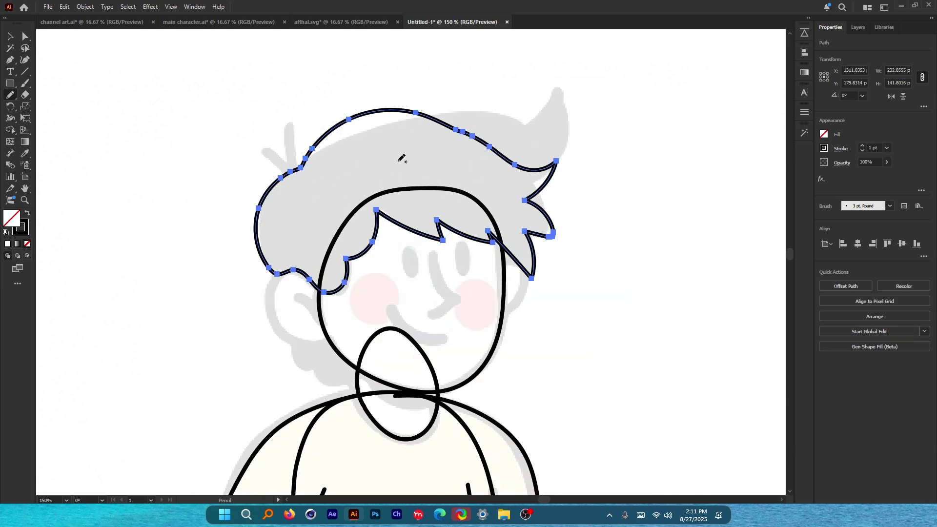
scroll(447, 215, down, 3)
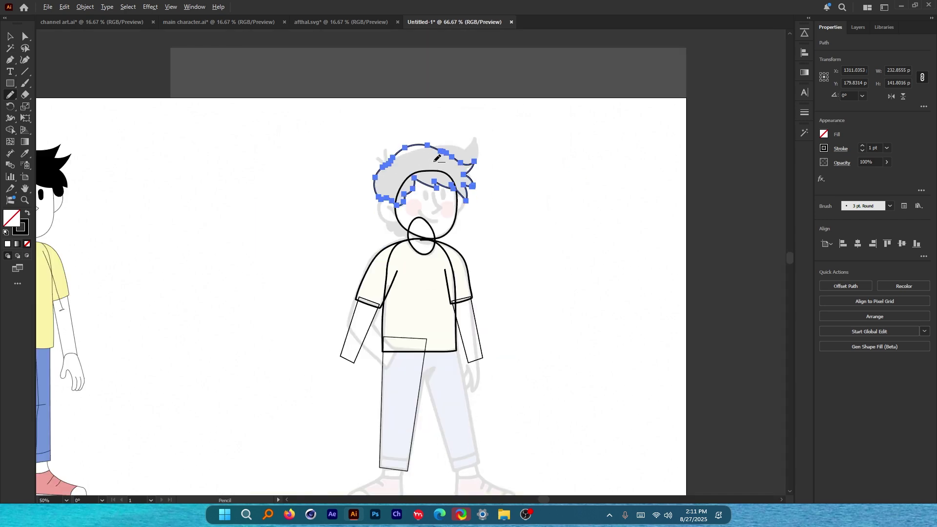
scroll(454, 153, up, 3)
click(11, 37)
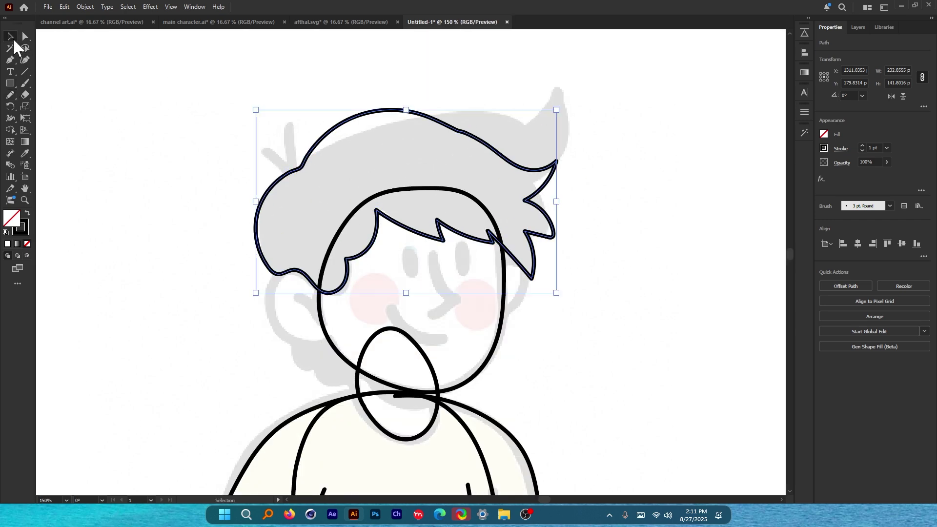
click(178, 134)
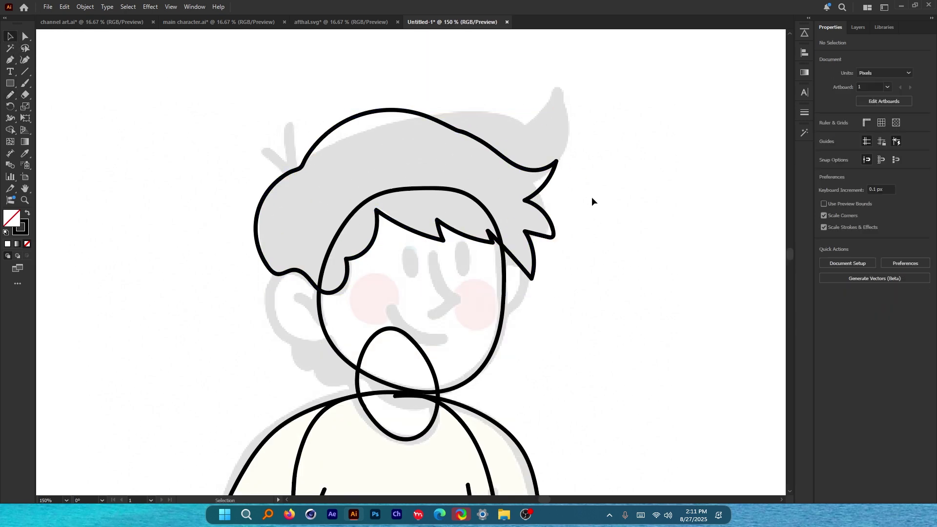
Try painting the ear outline over the sketched ear beside the hair with the Paintbrush, and undo the stroke.
scroll(314, 329, down, 1)
scroll(299, 329, up, 2)
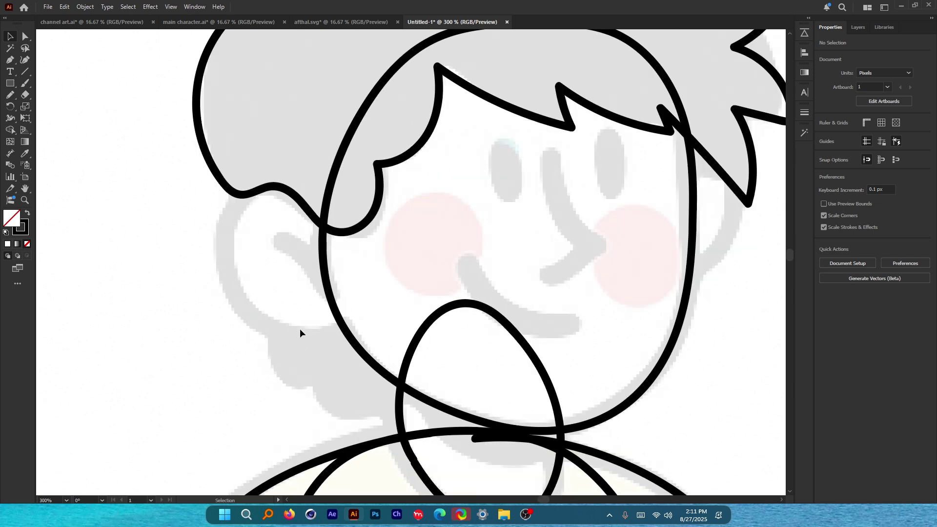
key(b)
drag(280, 311, 315, 312)
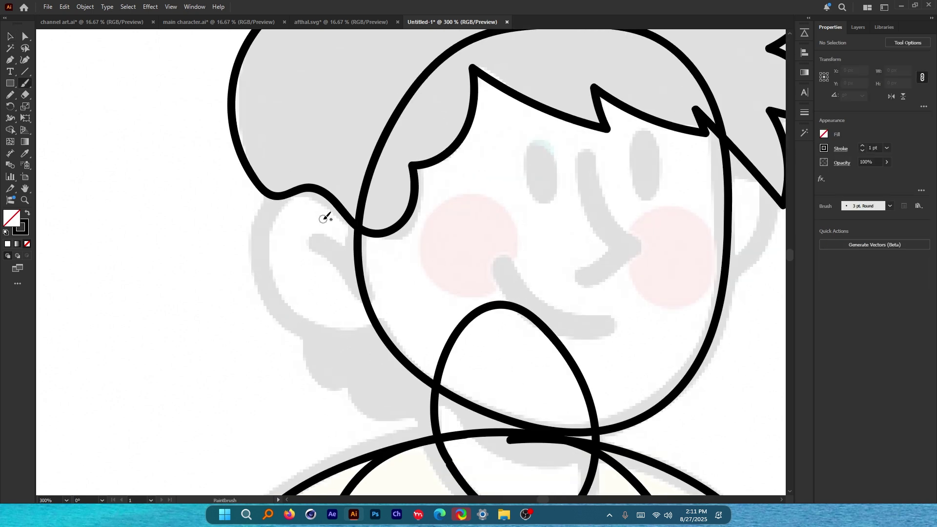
drag(323, 218, 337, 211)
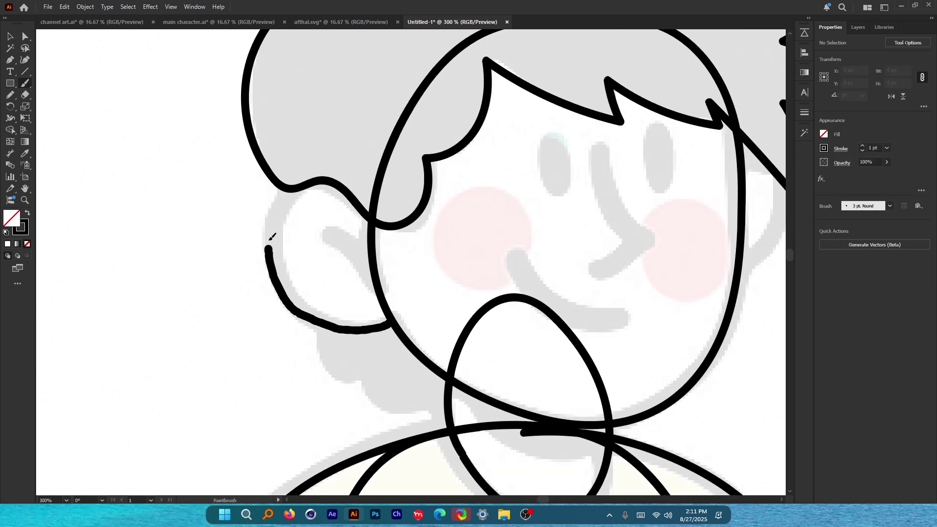
key(ctrl+z)
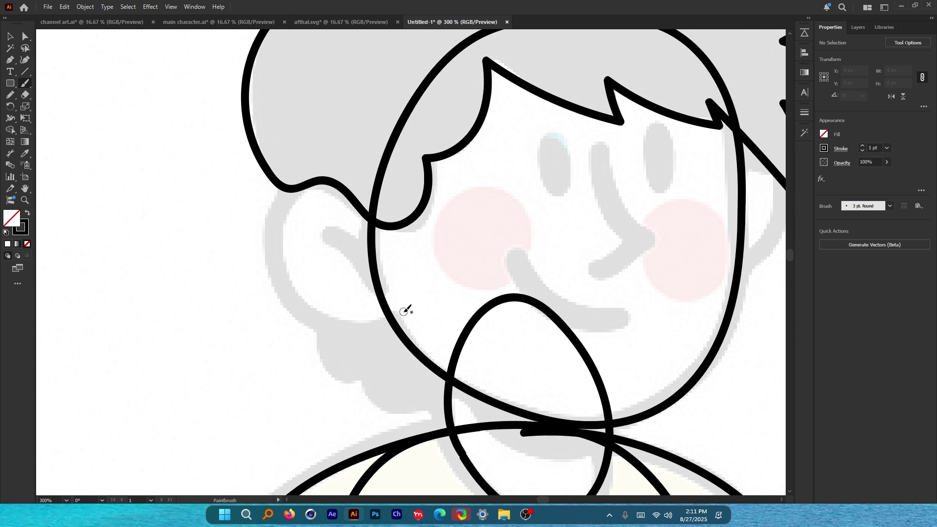
Paint a closed ear outline over the sketched ear with the Paintbrush, overlapping the head and the hair.
mouse_move(350, 332)
mouse_down()
mouse_move(306, 314)
mouse_move(295, 196)
mouse_up()
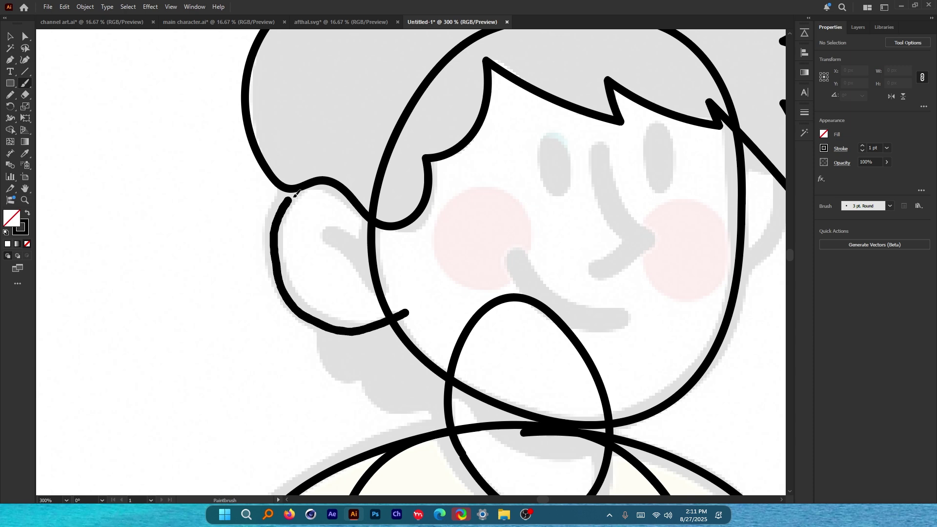
drag(351, 209, 408, 311)
scroll(324, 285, down, 2)
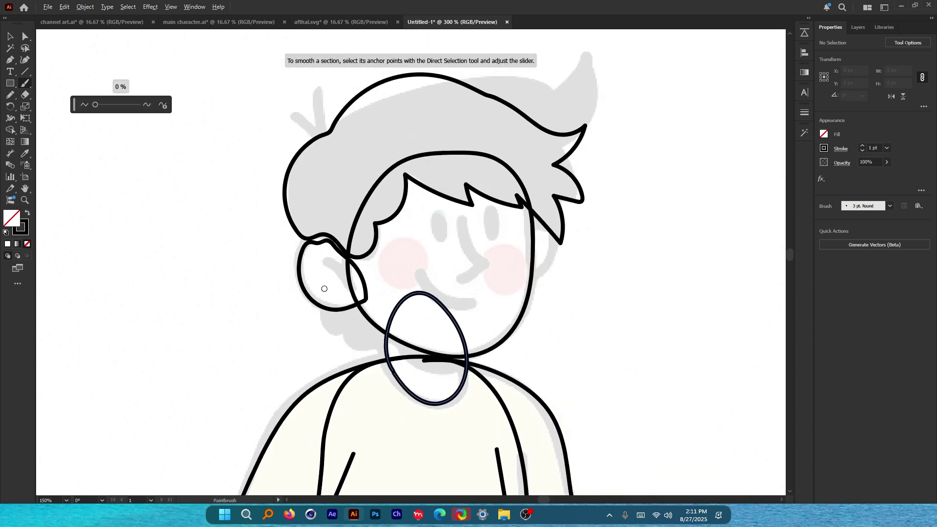
Undo the ear outline and repaint it with the Paintbrush as a larger closed loop reaching over the hair and into the face.
scroll(355, 262, up, 2)
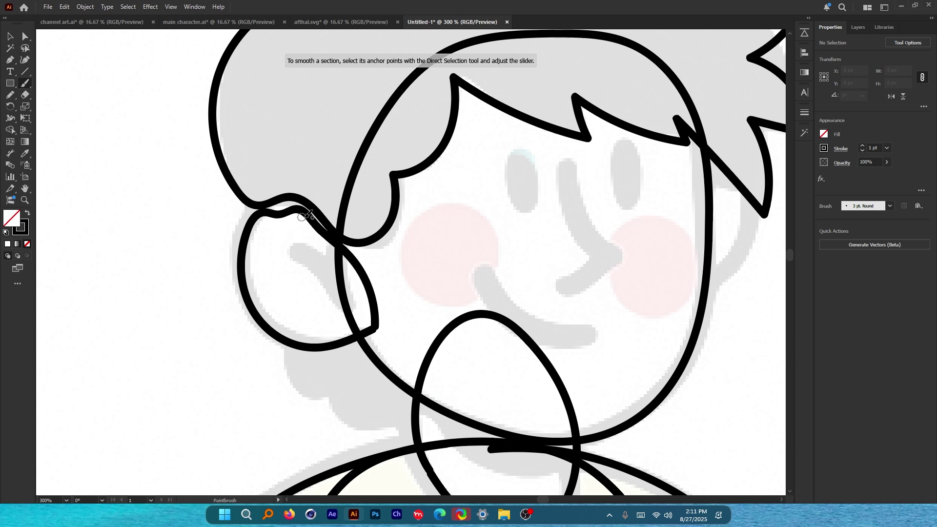
scroll(352, 272, down, 2)
scroll(317, 280, up, 2)
key(ctrl+z)
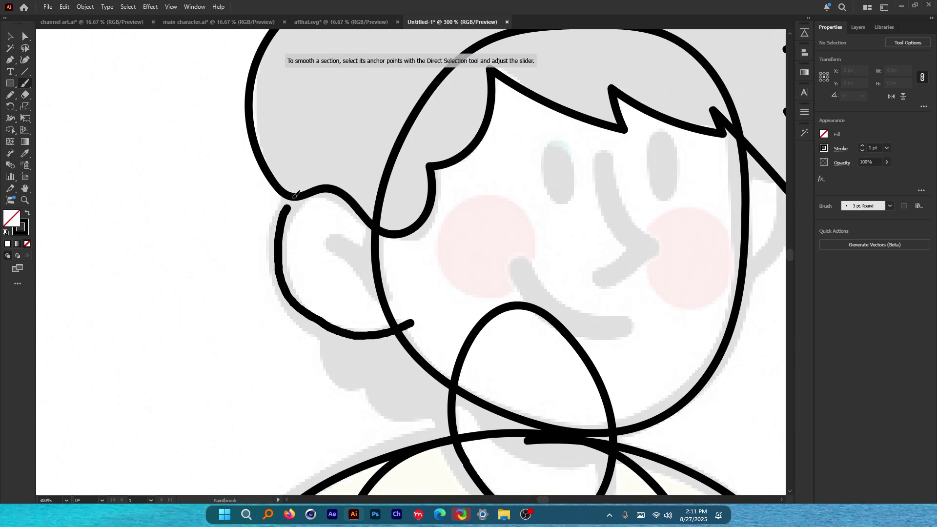
mouse_move(353, 169)
mouse_down()
mouse_move(376, 180)
mouse_move(390, 204)
mouse_up()
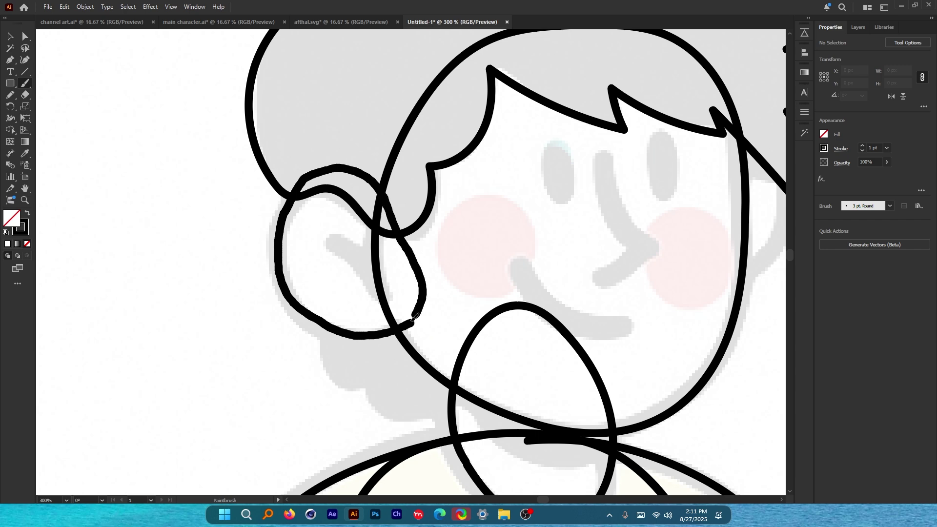
drag(416, 317, 415, 318)
Paint the curved inner-ear line over the sketched ear fold, ending at the head outline.
scroll(306, 278, down, 2)
scroll(314, 283, up, 3)
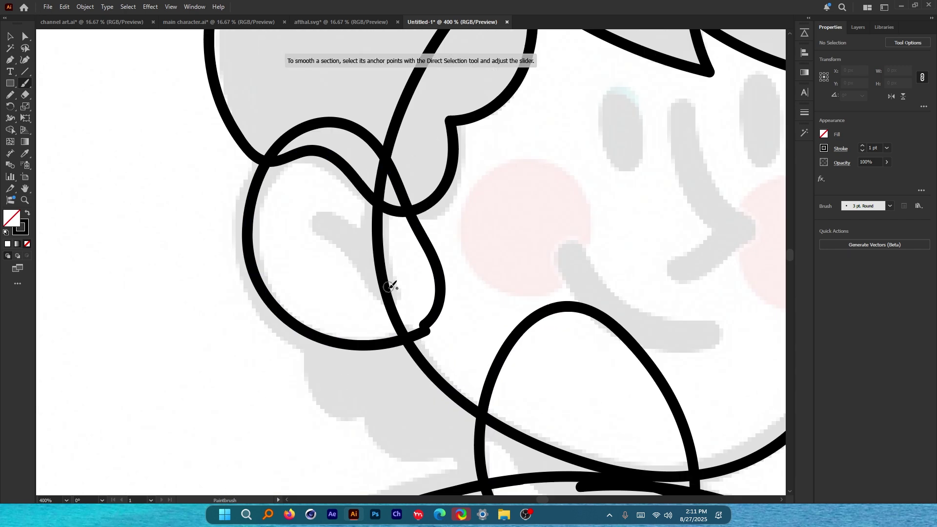
drag(355, 243, 307, 219)
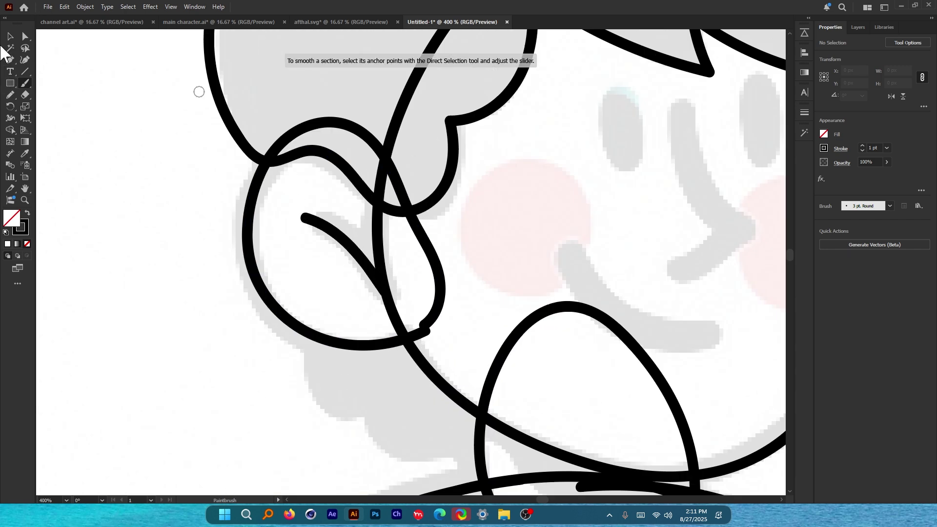
Try moving the ear outline higher over the hair, undo the move and deselect the outline.
click(9, 36)
scroll(264, 214, down, 2)
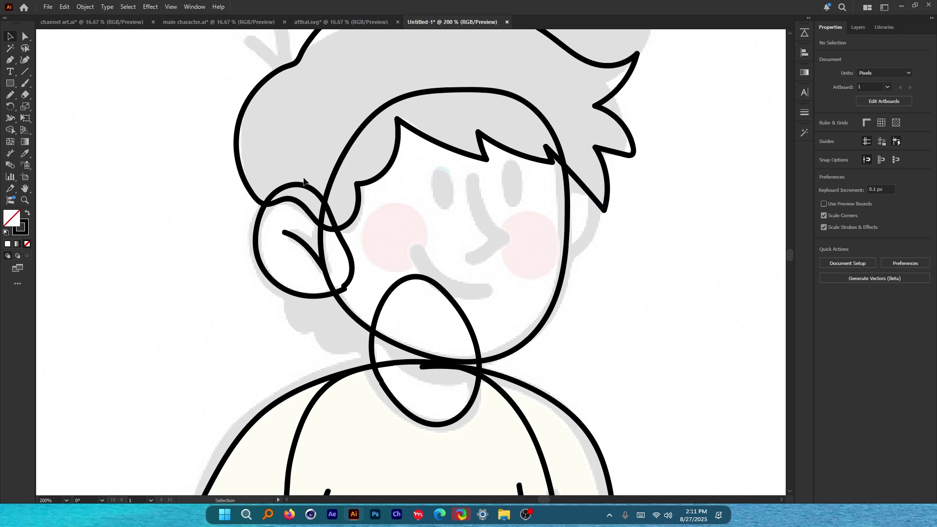
drag(310, 187, 306, 155)
key(ctrl+z)
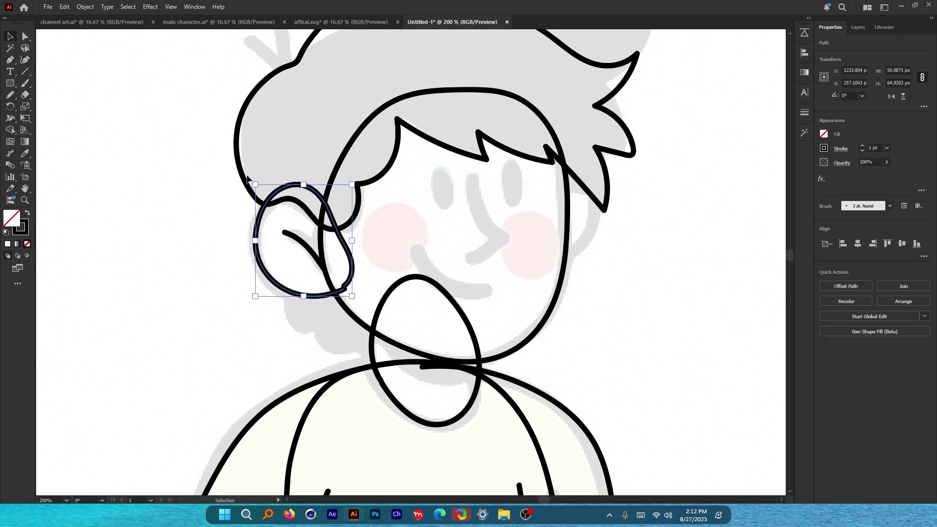
click(280, 216)
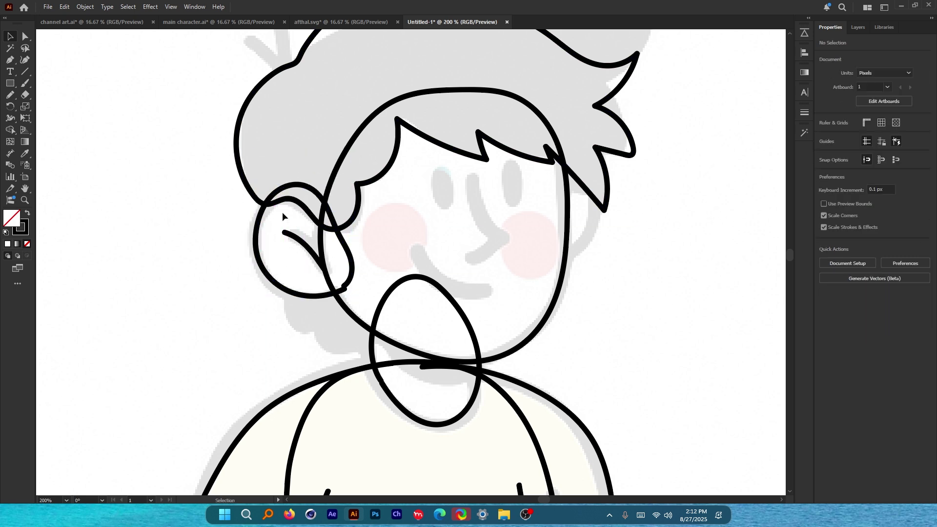
Duplicate the ear outline onto the sketched ear on the far side of the face and flip the copy horizontally.
scroll(486, 230, down, 3)
scroll(486, 230, down, 1)
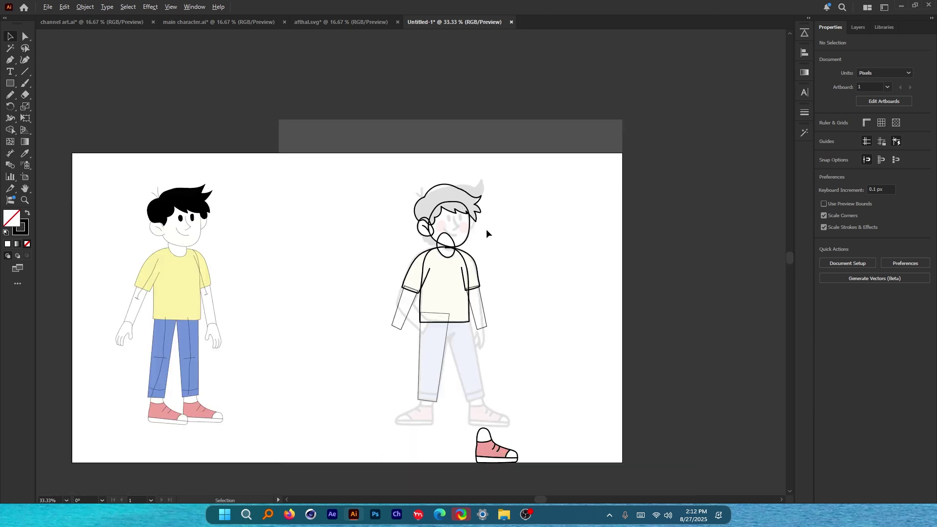
scroll(486, 230, up, 4)
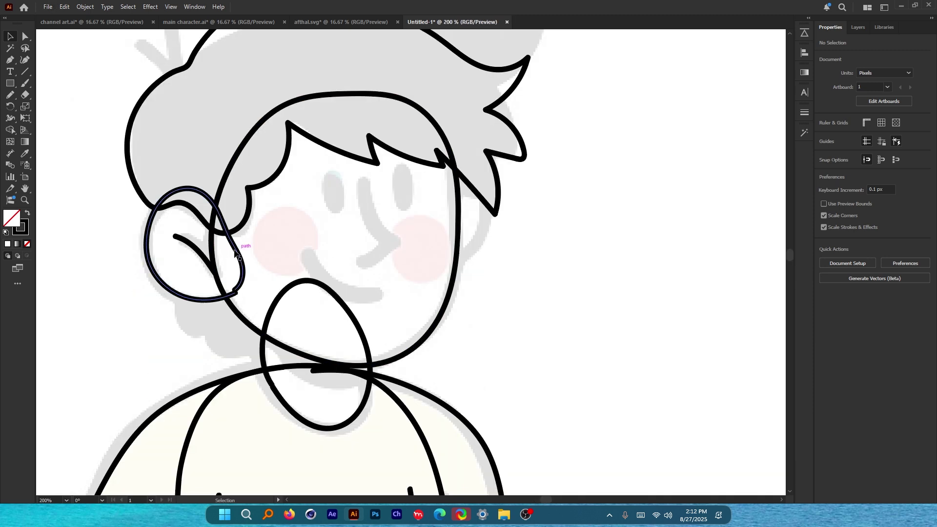
drag(241, 246, 483, 239)
click(892, 96)
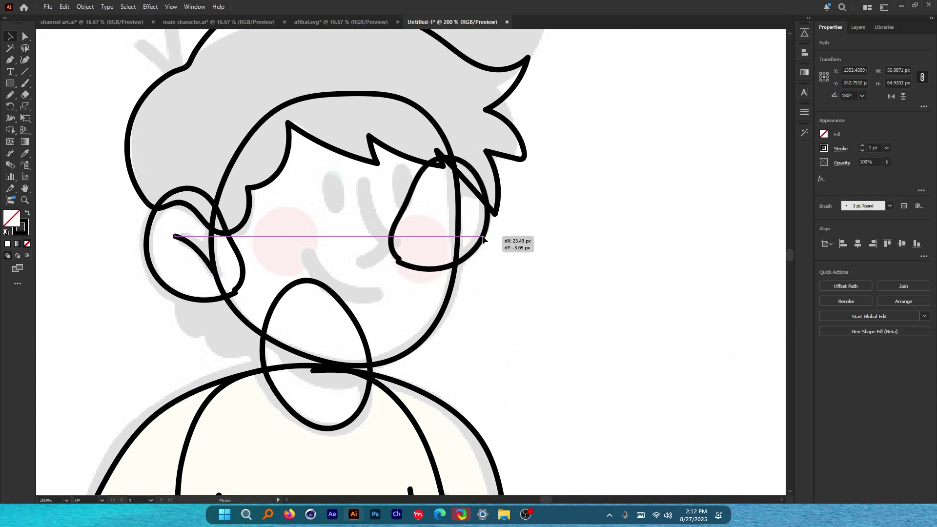
Draw two upright ellipses about 11 by 20 px over the sketched eyes with black fill and no stroke, undoing the second ellipse's rotation.
click(11, 84)
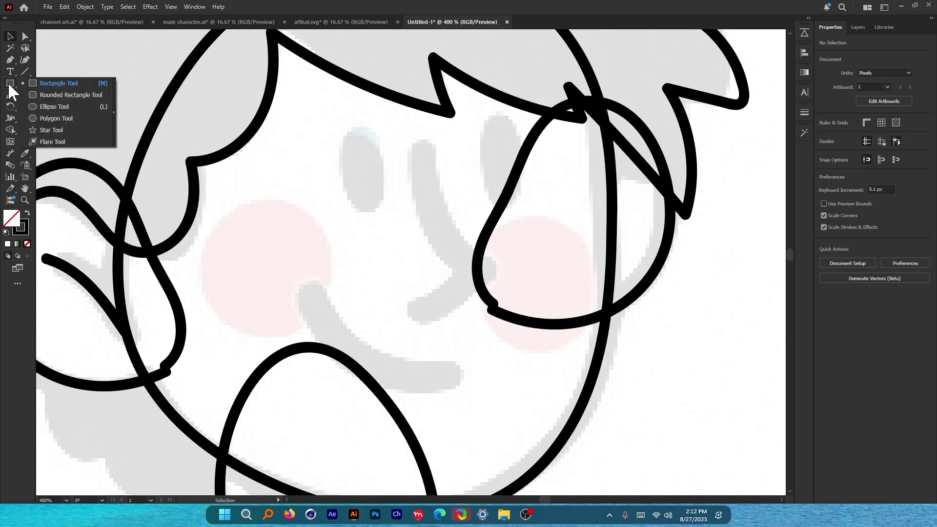
click(52, 108)
mouse_move(346, 139)
mouse_down()
mouse_move(384, 207)
mouse_move(505, 187)
mouse_up()
key(shift+x)
key(v)
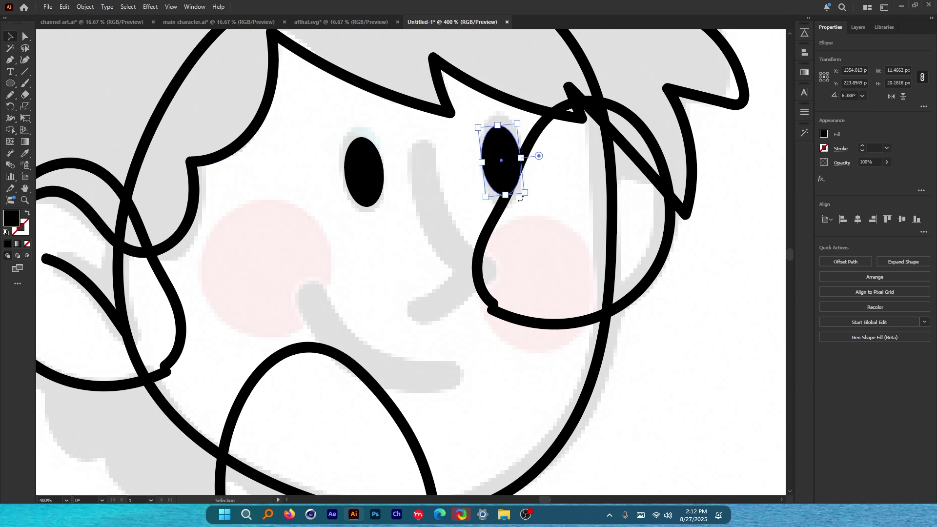
key(ctrl+z)
Paint the angled nose line over the sketched nose with the Paintbrush, undoing the first two strokes.
key(b)
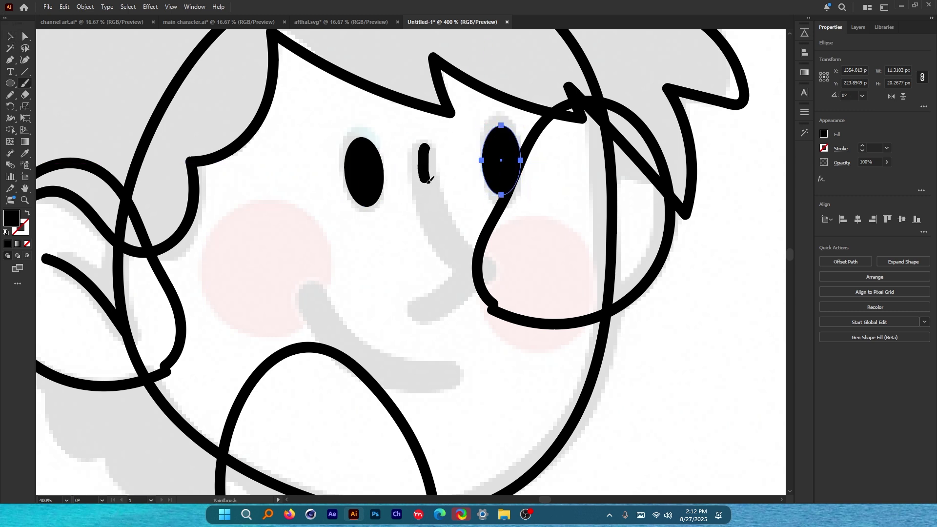
mouse_move(430, 181)
mouse_down()
mouse_move(476, 258)
mouse_move(496, 272)
mouse_up()
key(ctrl+z)
mouse_move(423, 143)
mouse_down()
mouse_move(435, 214)
mouse_move(456, 256)
mouse_move(487, 275)
mouse_move(414, 307)
mouse_up()
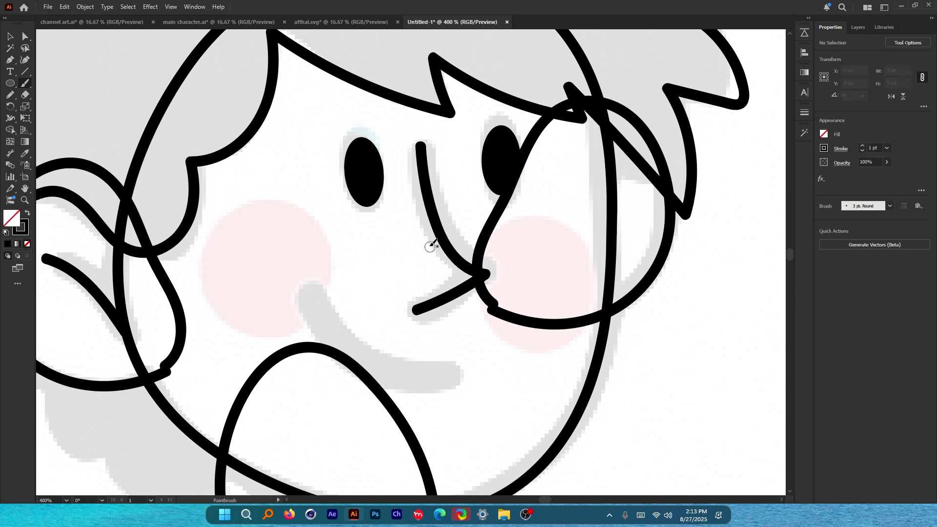
key(ctrl+z)
mouse_move(423, 144)
mouse_down()
mouse_move(443, 214)
mouse_move(415, 315)
mouse_up()
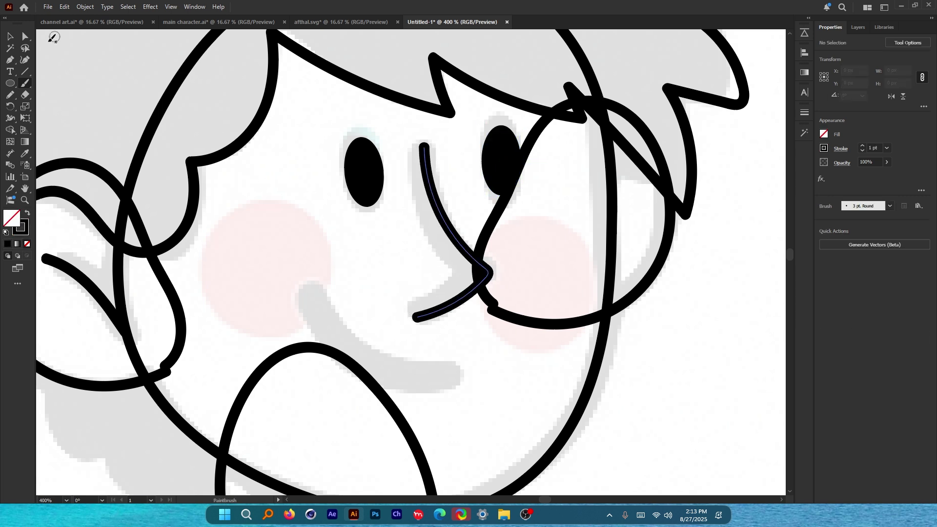
Paint the curved smile over the sketched mouth with the Paintbrush, undoing the first stroke.
scroll(313, 192, down, 3)
drag(311, 220, 314, 228)
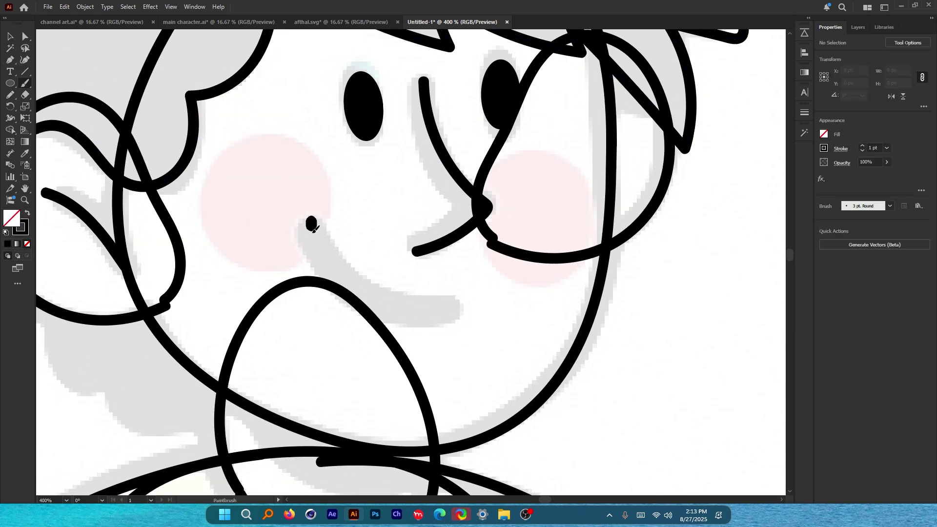
mouse_move(350, 294)
mouse_down()
mouse_move(373, 304)
mouse_move(460, 309)
mouse_up()
key(ctrl+z)
drag(452, 307, 458, 306)
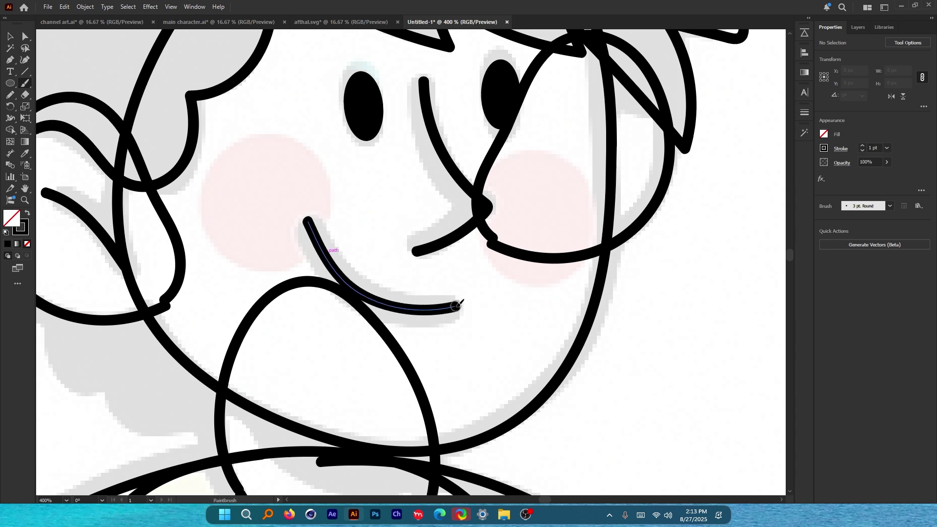
Compare the traced face and body outlines with the faded sketch beneath them.
click(10, 36)
scroll(361, 197, down, 6)
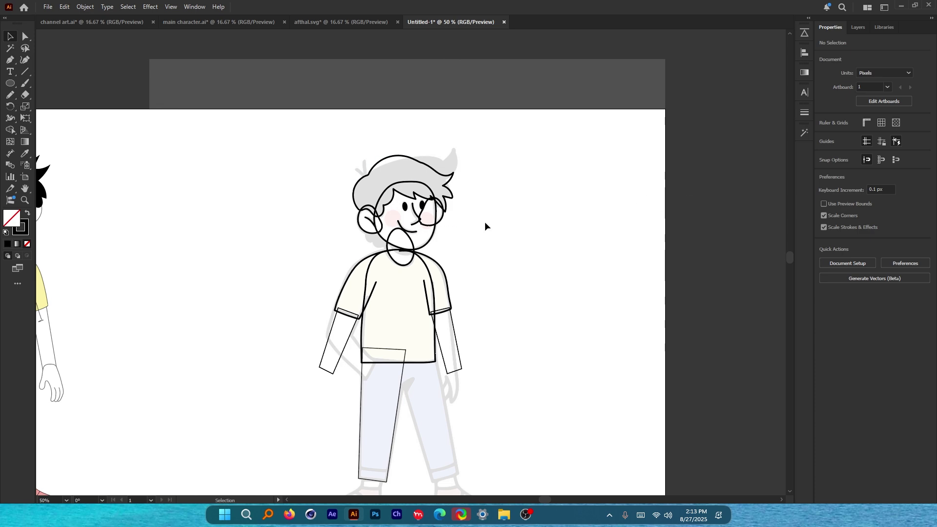
key(ctrl+plus)
key(ctrl+plus)
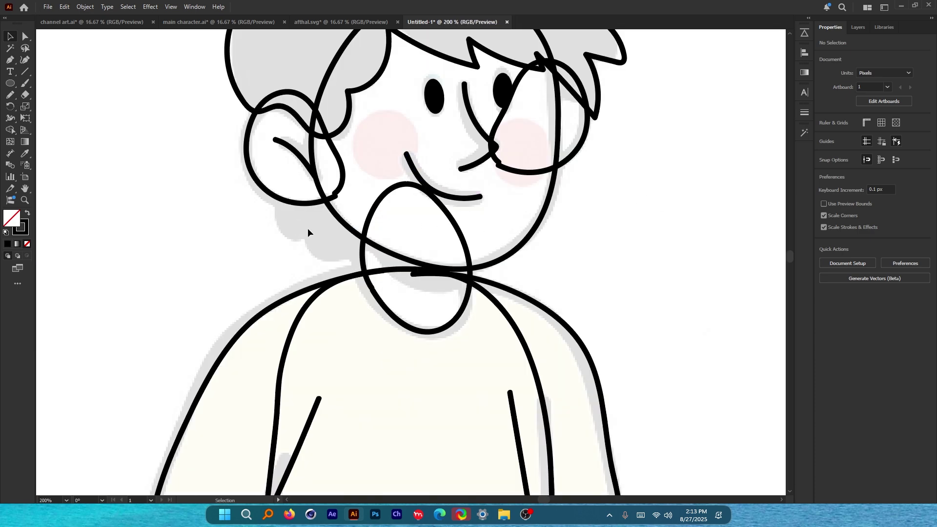
key(ctrl+minus)
key(ctrl+minus)
key(ctrl+minus)
key(ctrl+minus)
key(ctrl+minus)
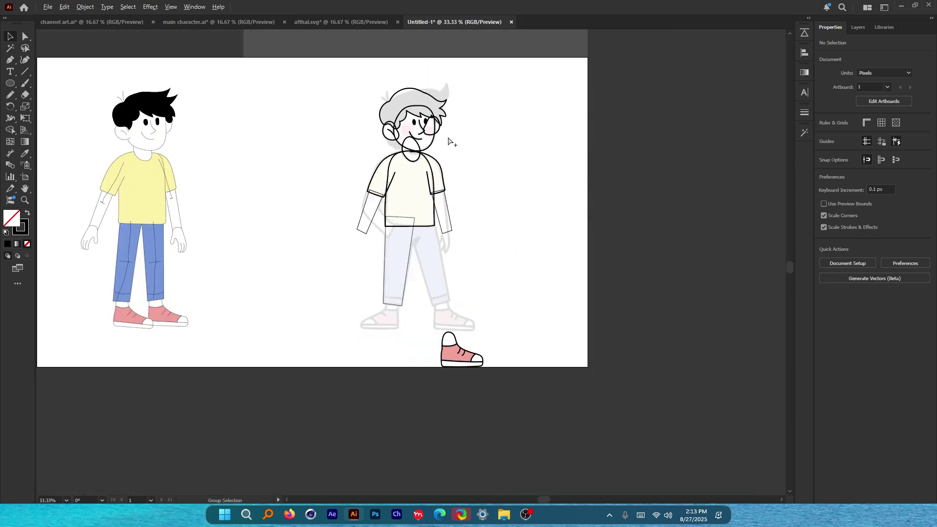
Move the faded reference image out from under the tracing to the right of it and set its opacity to 100%.
click(446, 142)
drag(514, 123, 716, 127)
click(886, 162)
drag(850, 174, 885, 174)
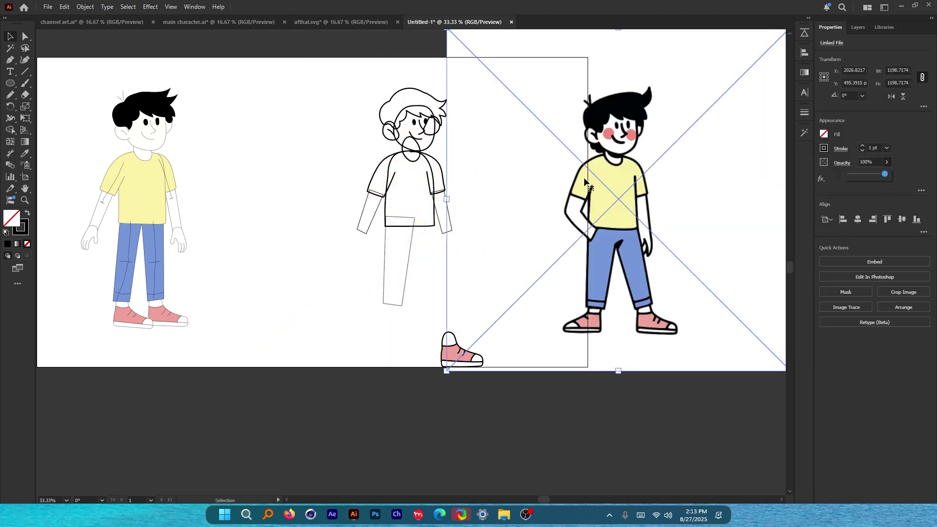
drag(584, 179, 635, 205)
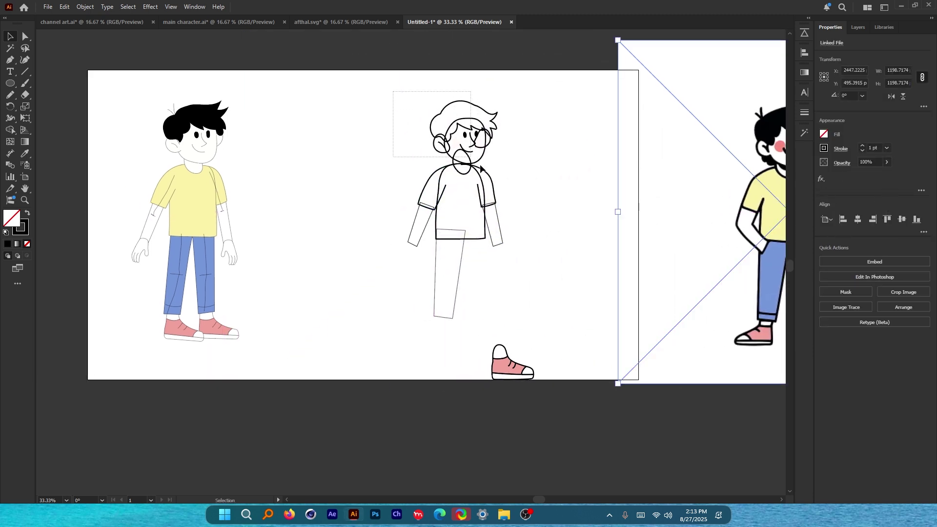
drag(481, 165, 542, 303)
drag(542, 272, 339, 277)
drag(579, 213, 561, 202)
click(342, 185)
Fill the head, both ears, the neck and both forearms with white sampled from the reference boy's arm with the Eyedropper.
scroll(271, 178, up, 1)
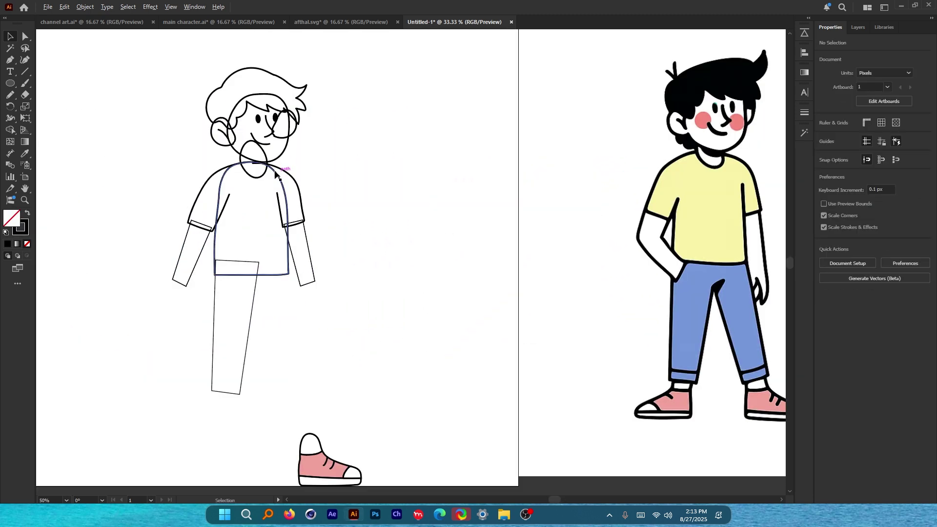
click(279, 156)
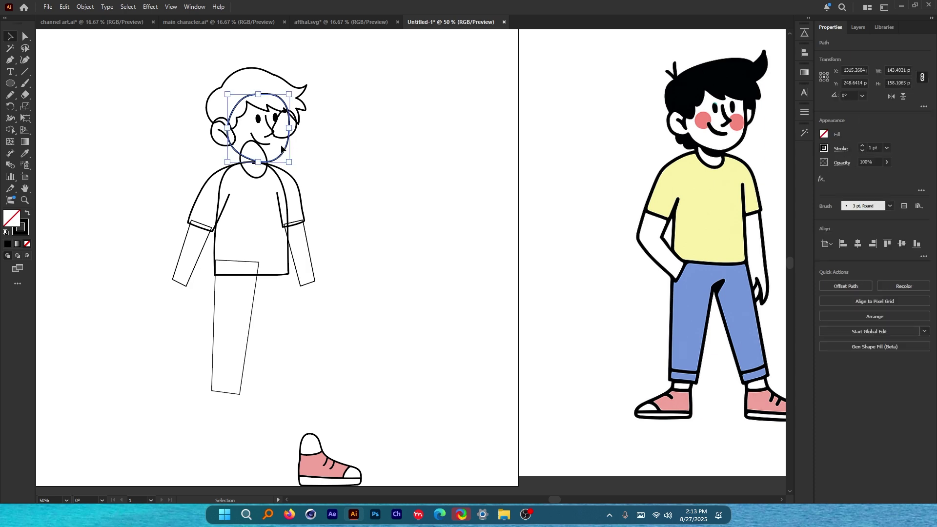
scroll(223, 102, up, 4)
shift+click(187, 175)
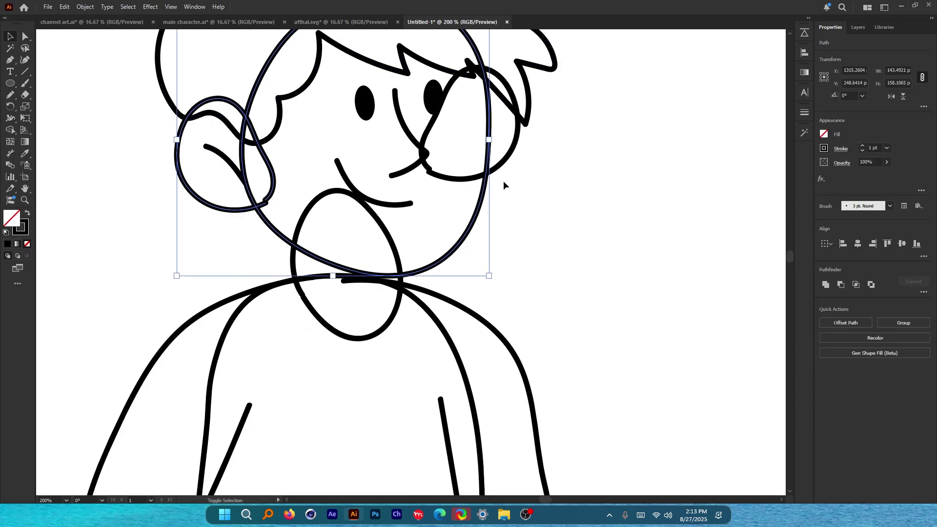
shift+click(513, 151)
scroll(436, 96, down, 3)
shift+click(458, 285)
shift+click(330, 292)
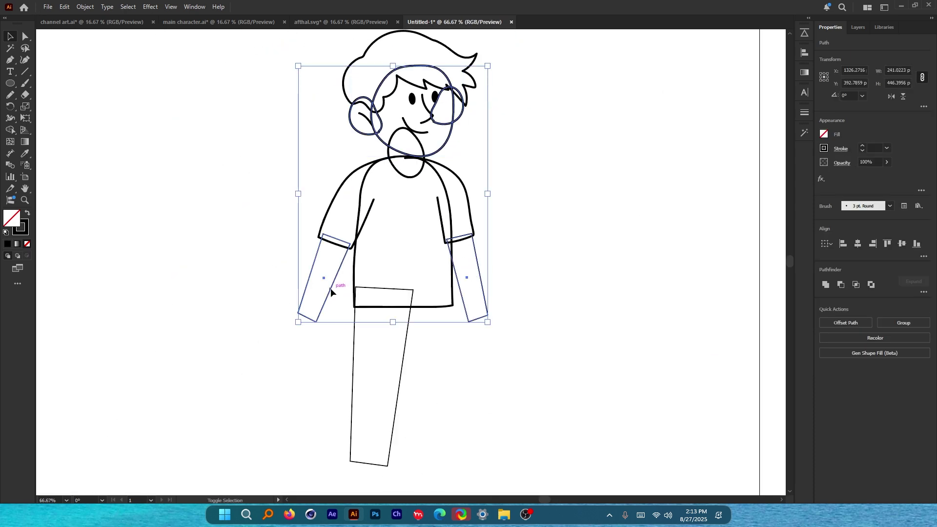
scroll(190, 253, down, 2)
scroll(269, 217, up, 2)
scroll(269, 217, down, 2)
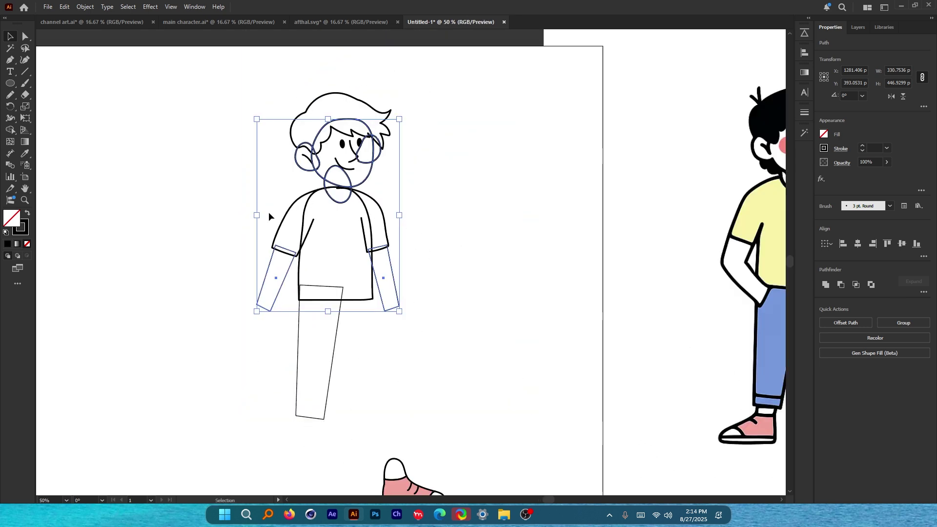
key(i)
click(733, 258)
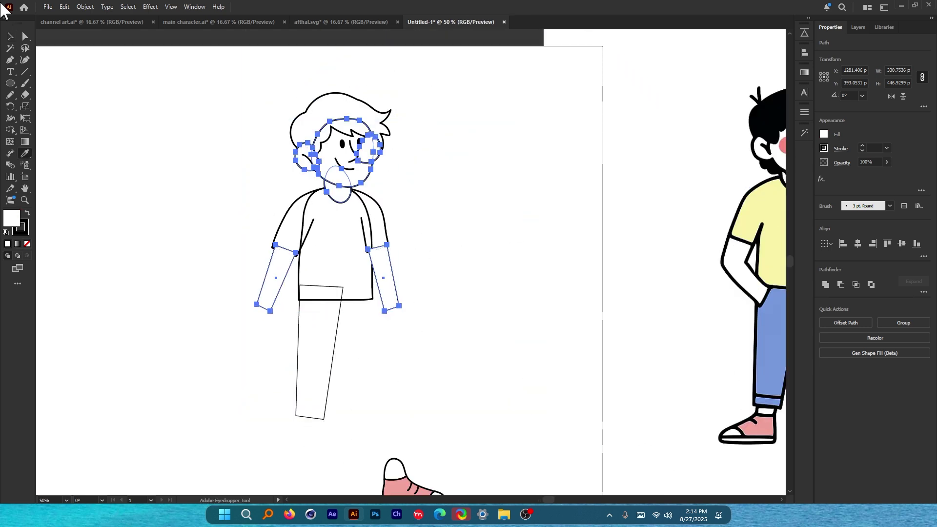
click(12, 38)
drag(367, 177, 435, 244)
drag(435, 212, 430, 49)
key(ctrl+z)
key(ctrl+z)
click(489, 208)
drag(488, 208, 377, 31)
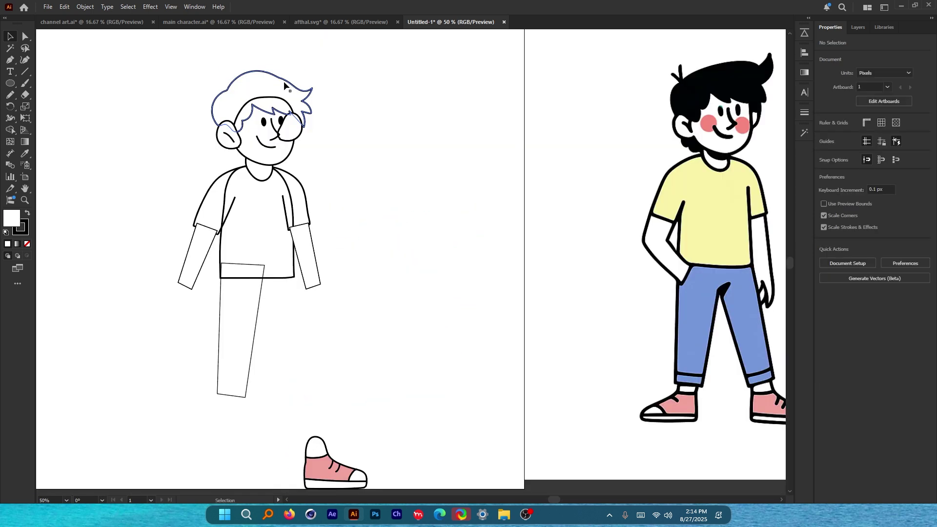
Fill the traced hair with the black sampled from the reference boy's hair.
click(284, 85)
key(i)
click(709, 82)
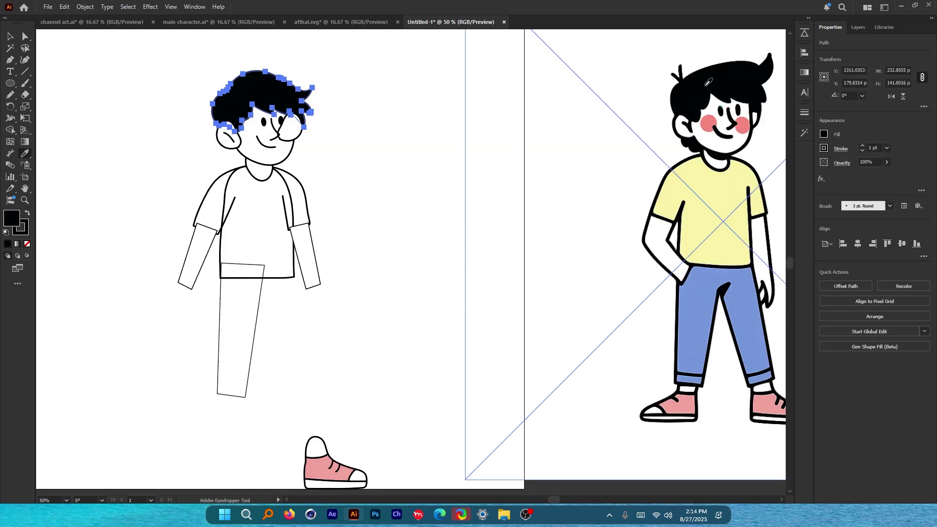
Send the far ear to the back, behind the head and hair, and deselect it.
key(v)
click(292, 142)
key(ctrl+shift+[)
click(356, 175)
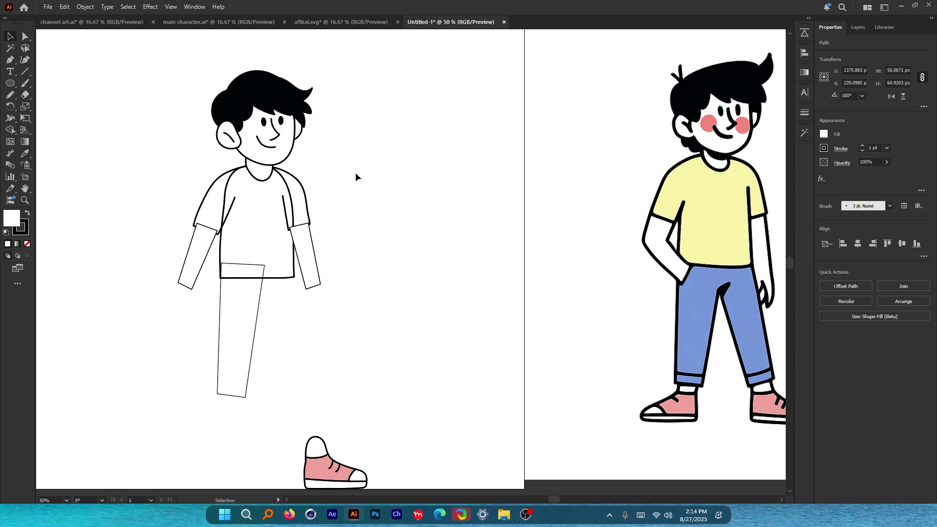
Examine the traced near ear and its inner line, and how the ear meets the face on the finished character.
scroll(218, 128, up, 4)
click(249, 154)
shift+click(233, 171)
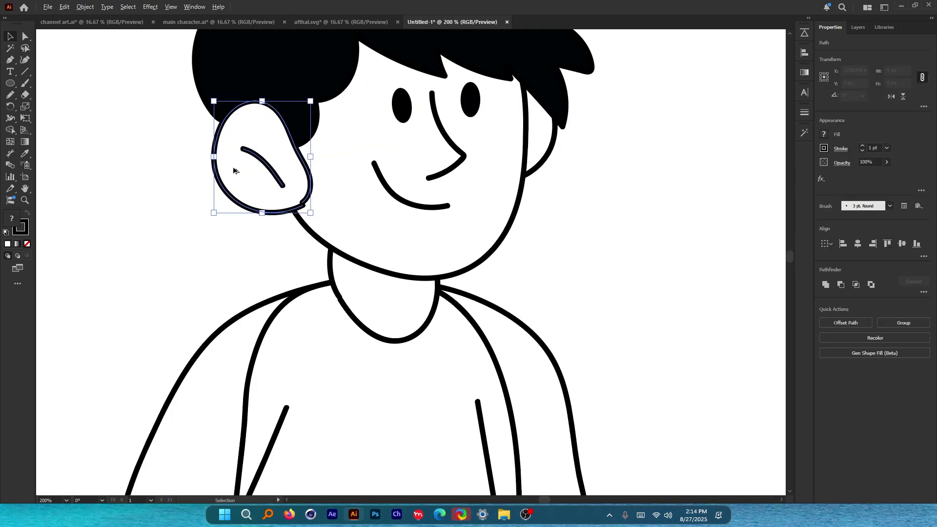
click(175, 232)
scroll(254, 176, down, 4)
scroll(485, 187, down, 1)
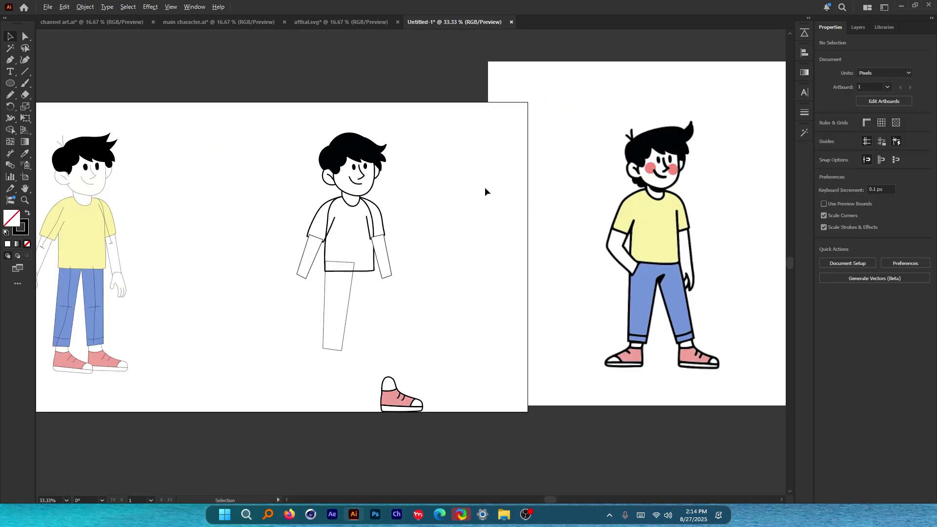
scroll(320, 183, up, 5)
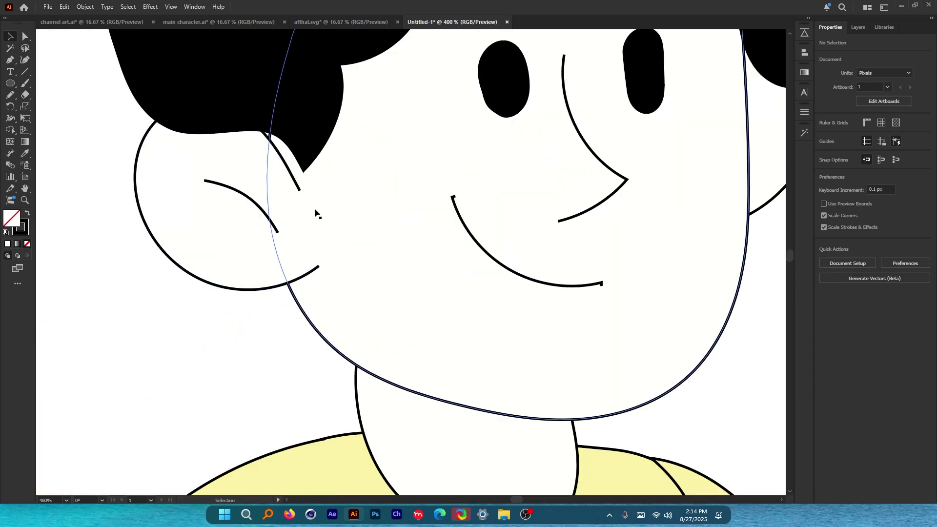
Try moving the near ear and its inner line together as one group, and undo the move.
drag(301, 192, 281, 229)
key(ctrl+z)
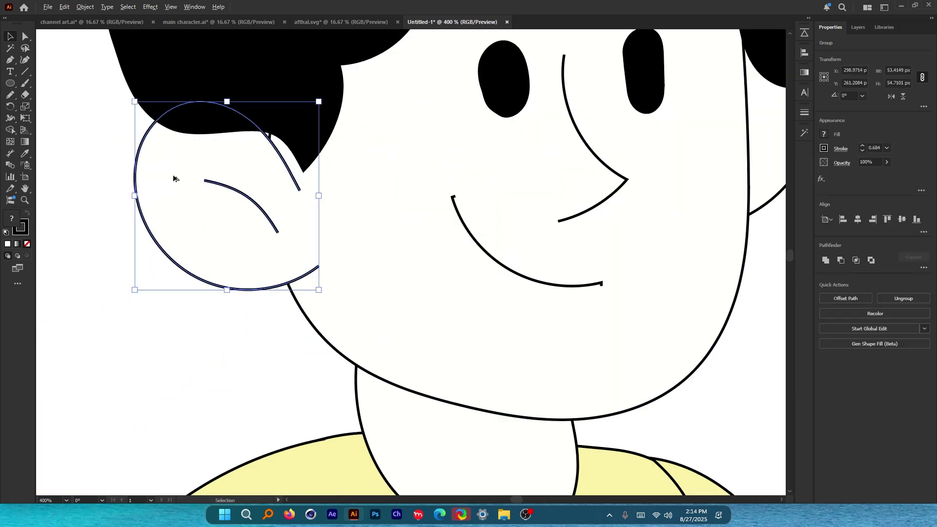
Fill the shirt body and both sleeves with the yellow sampled from the reference boy's shirt with the Eyedropper.
scroll(181, 182, down, 6)
click(474, 242)
drag(473, 243, 178, 203)
drag(405, 248, 324, 216)
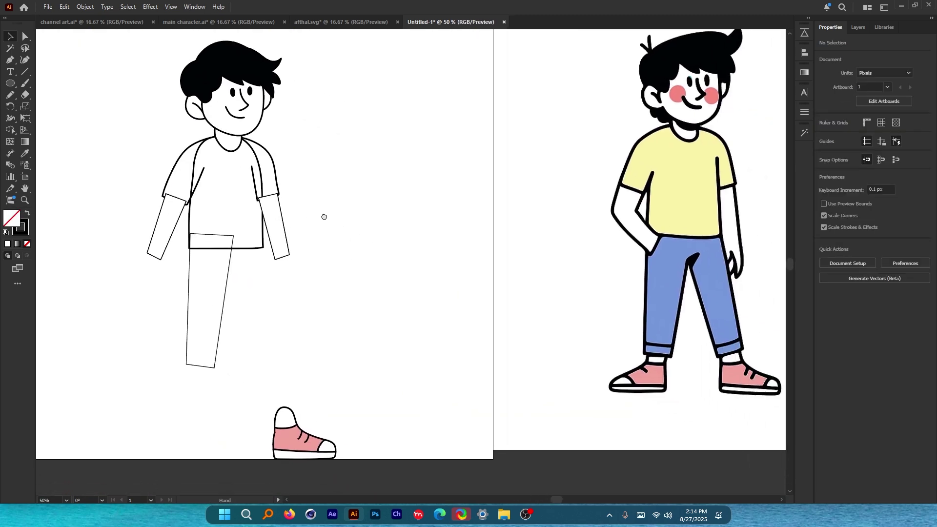
click(173, 178)
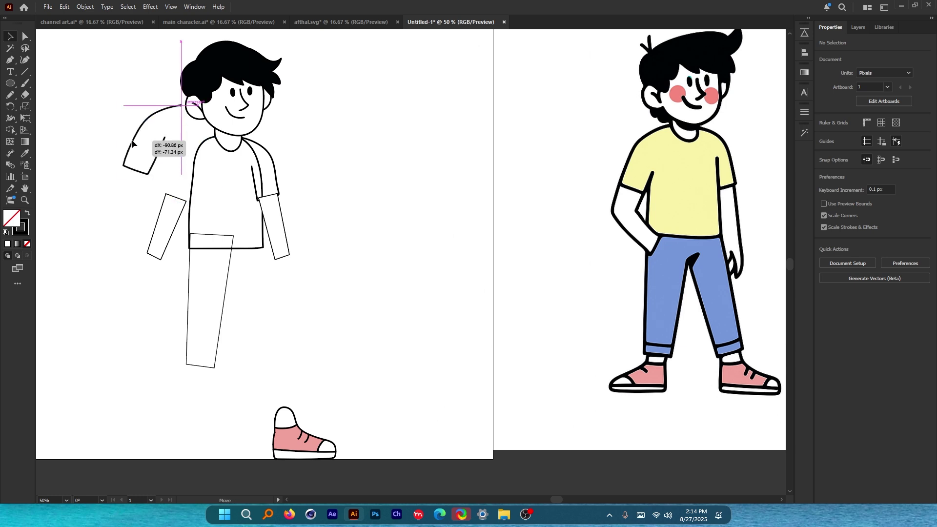
shift+click(275, 172)
shift+click(262, 248)
key(i)
click(665, 151)
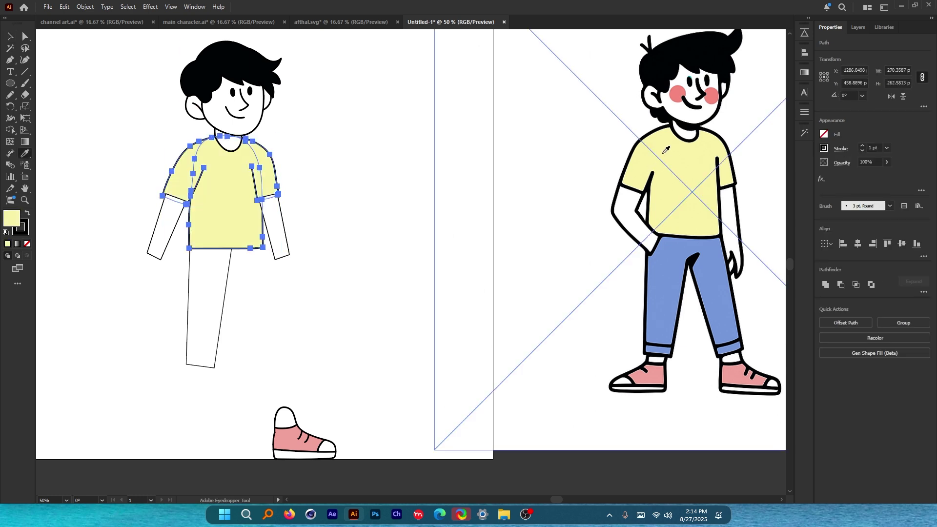
Send the far sleeve and far forearm to the back, behind the shirt body.
click(12, 39)
drag(335, 171, 408, 131)
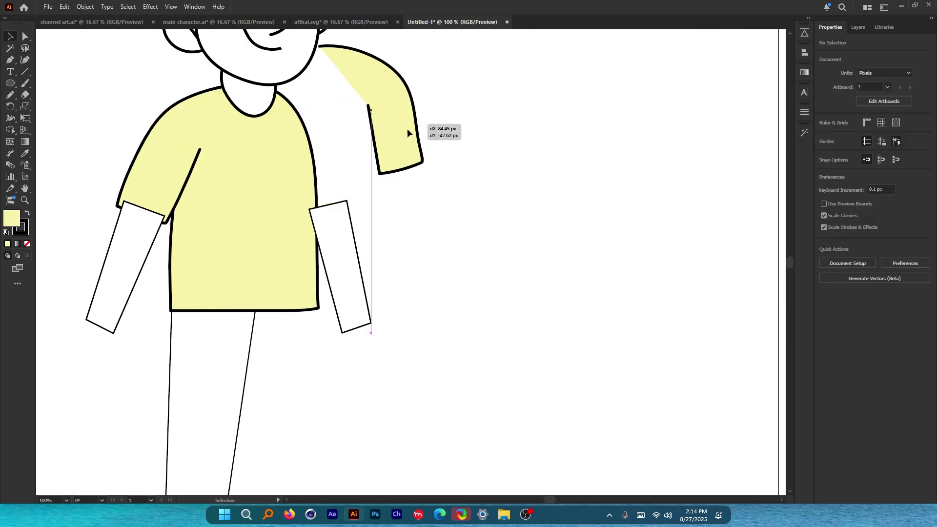
key(ctrl+z)
shift+click(349, 233)
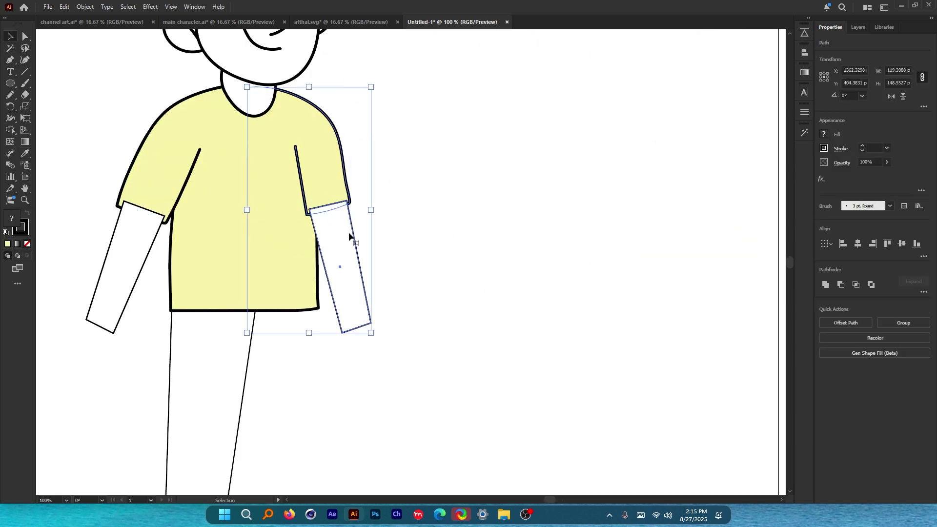
key(ctrl+shift+[)
click(393, 227)
Send both forearms to the back so they sit behind the sleeves.
drag(331, 244, 424, 235)
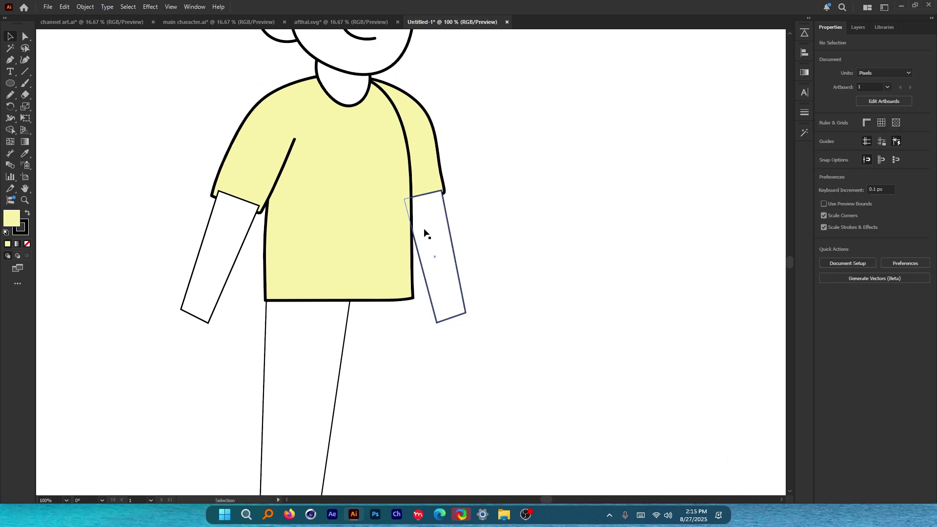
click(425, 235)
shift+click(244, 239)
key(ctrl+shift+bracketleft)
click(572, 233)
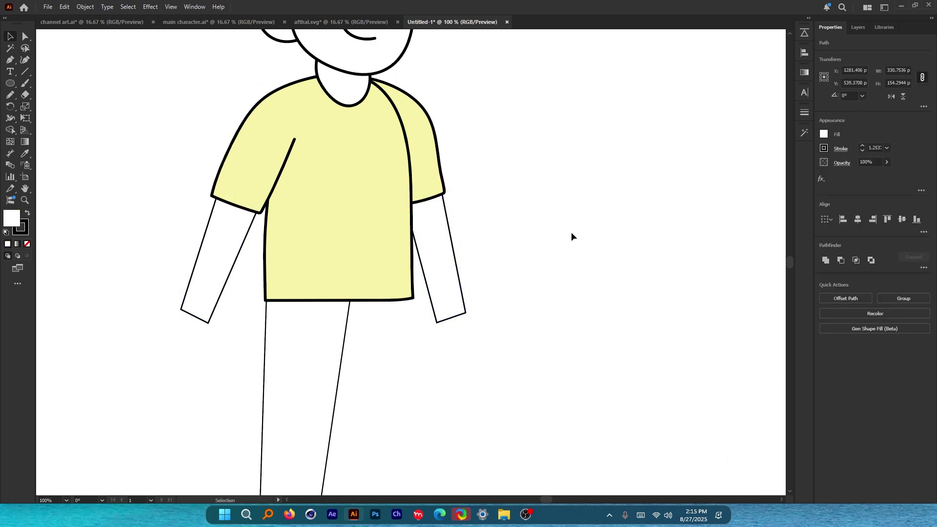
Fill the traced trouser leg with the blue sampled from the reference boy's trousers and deselect it.
scroll(508, 241, down, 2)
drag(509, 240, 294, 188)
click(215, 248)
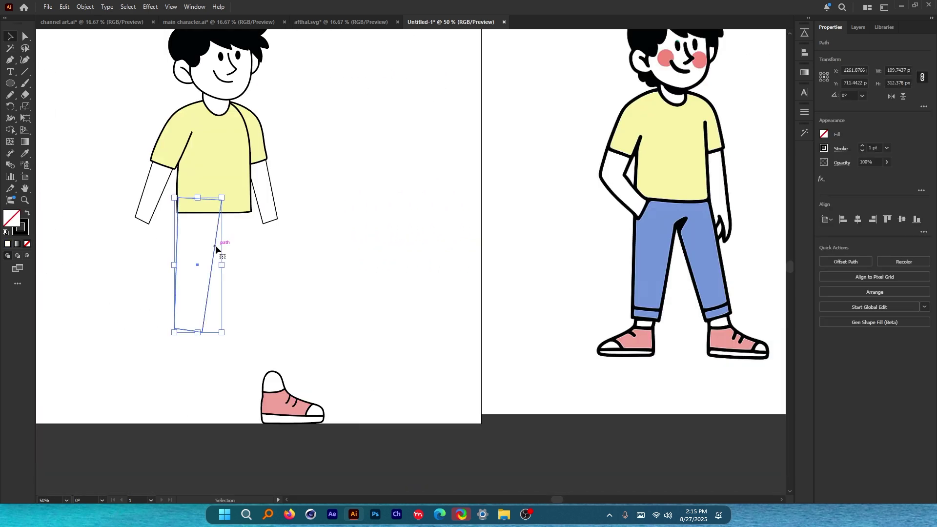
key(i)
click(649, 236)
click(10, 36)
click(320, 278)
Lengthen the blue trouser leg to about 348 px, rotate it about 1.3° and align it under the shirt's near side.
drag(321, 278, 575, 254)
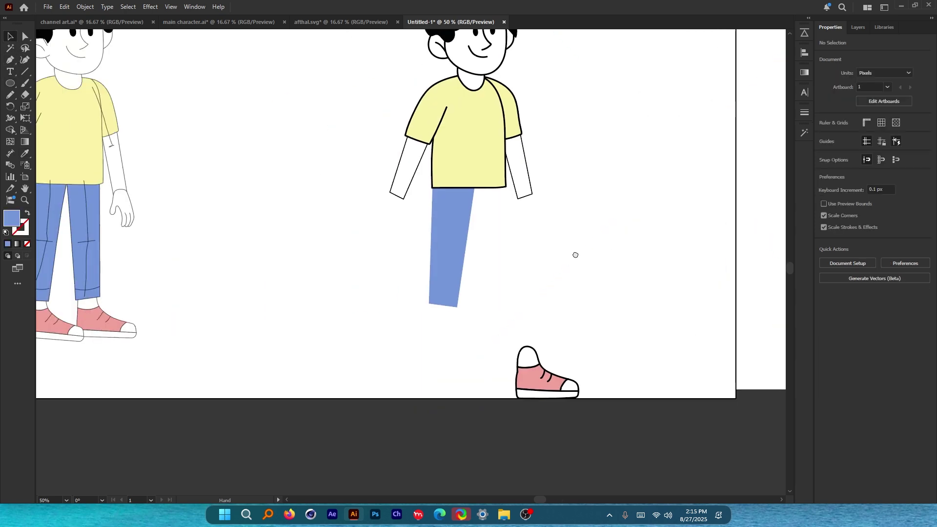
scroll(426, 309, down, 2)
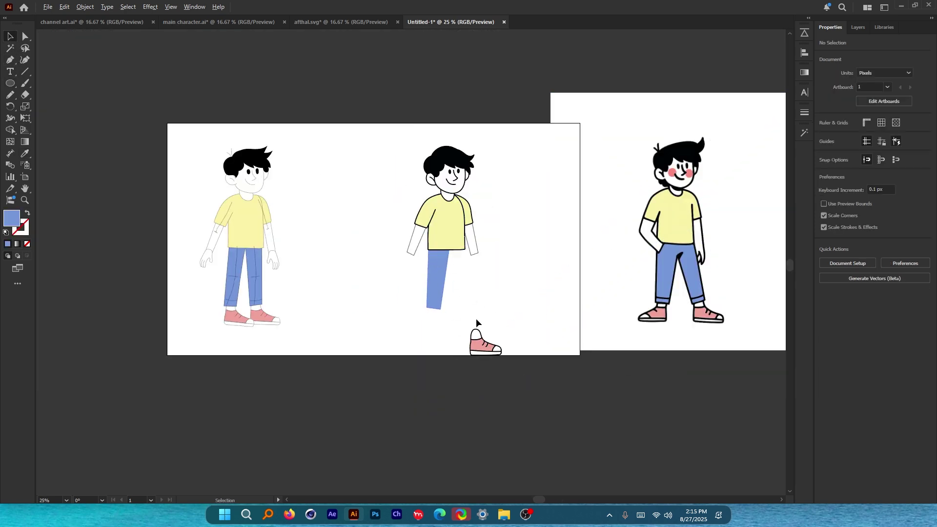
scroll(469, 315, up, 4)
click(344, 288)
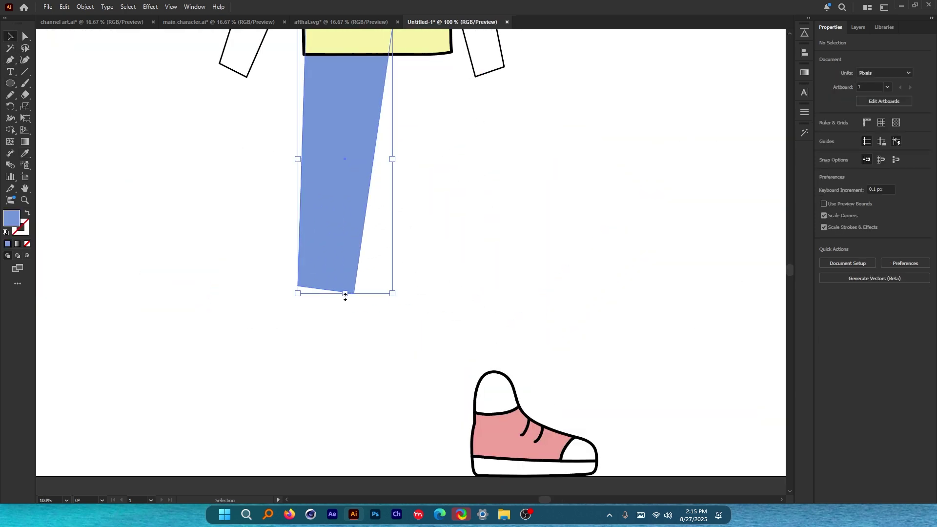
drag(346, 294, 349, 327)
scroll(356, 293, up, 2)
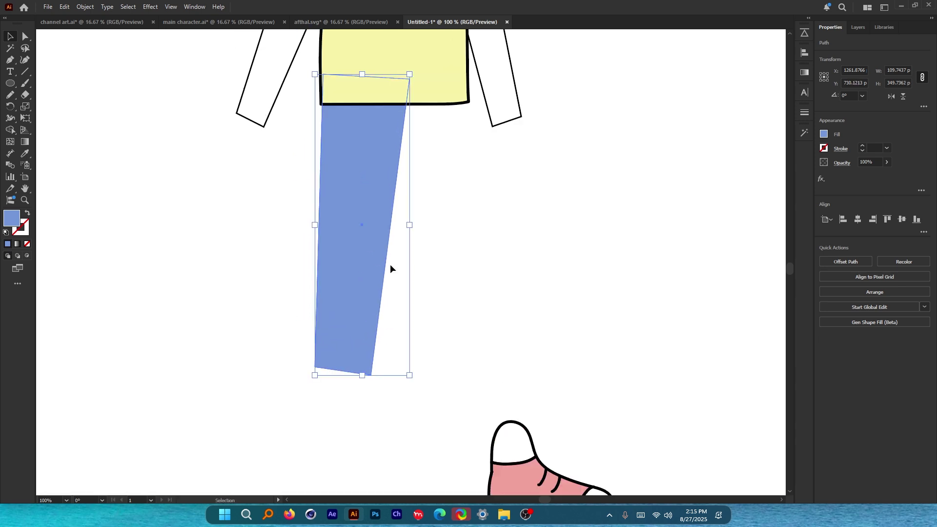
drag(414, 229, 419, 226)
drag(331, 229, 368, 220)
Duplicate the trouser leg sideways as the far leg and give both legs a black 3 pt outline.
click(452, 239)
click(400, 141)
alt+shift+drag(371, 174, 482, 179)
click(367, 164)
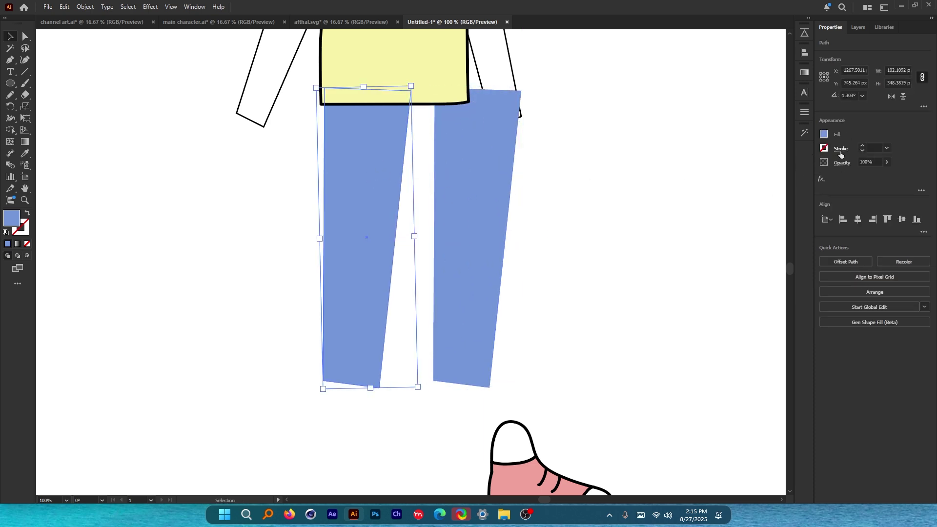
key(ctrl+z)
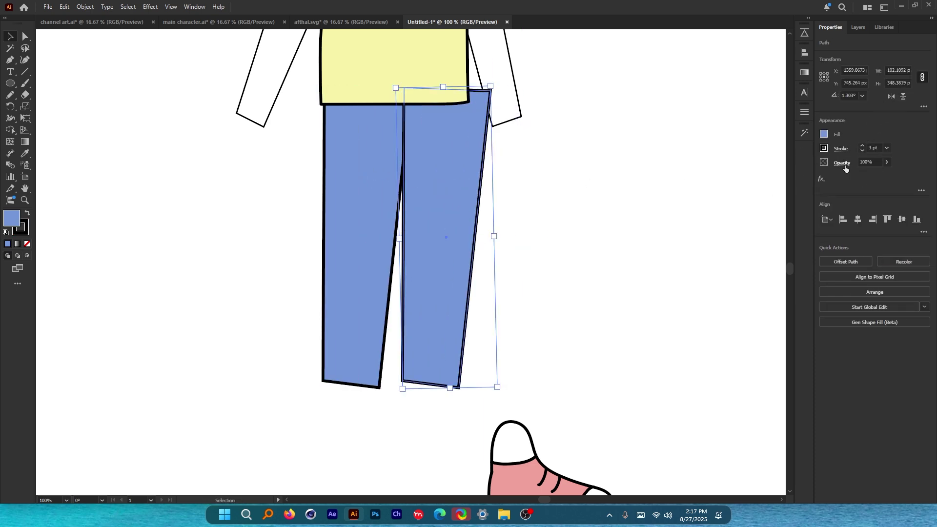
Mirror the duplicated leg horizontally and move it against the near leg under the shirt.
click(892, 97)
drag(469, 167, 443, 167)
click(581, 303)
Move the upper inner corners of both trouser legs apart so the legs stop overlapping beneath the shirt.
scroll(475, 320, down, 4)
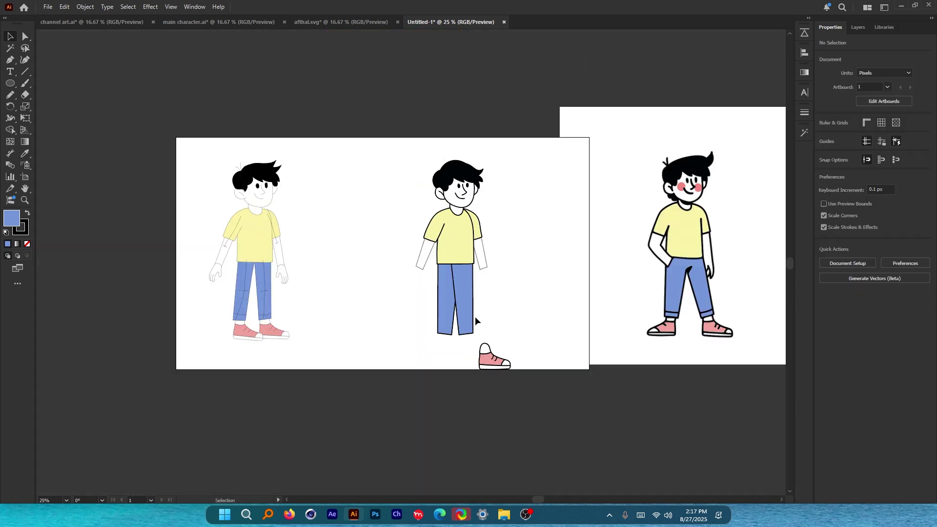
scroll(681, 285, up, 4)
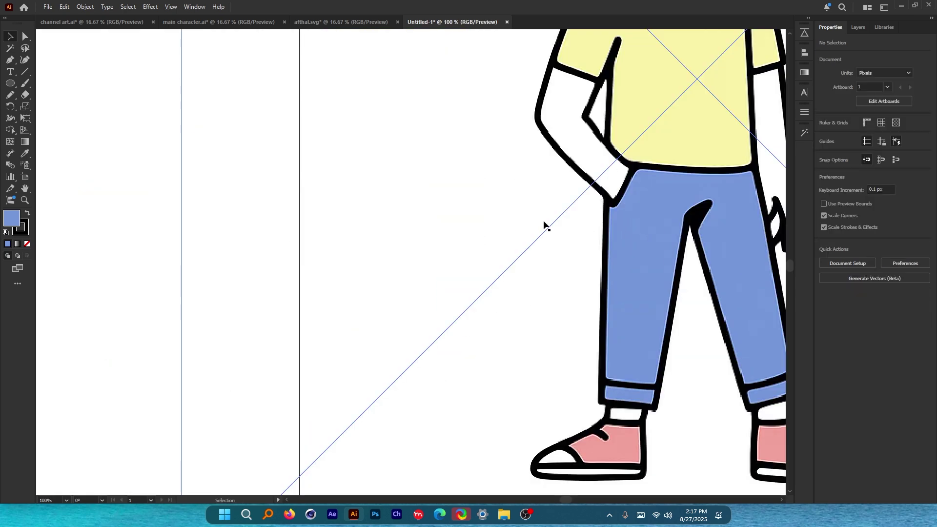
scroll(543, 224, down, 1)
scroll(649, 250, down, 2)
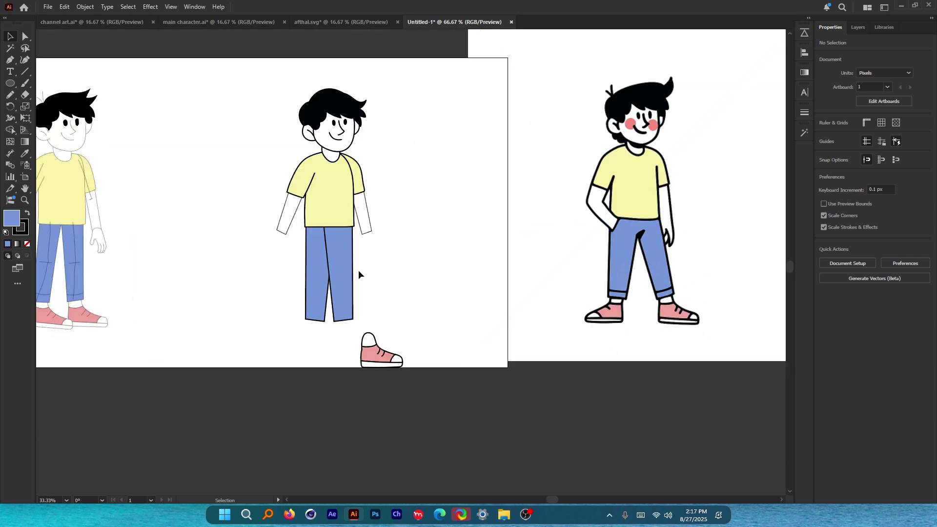
drag(358, 270, 408, 276)
scroll(372, 270, up, 2)
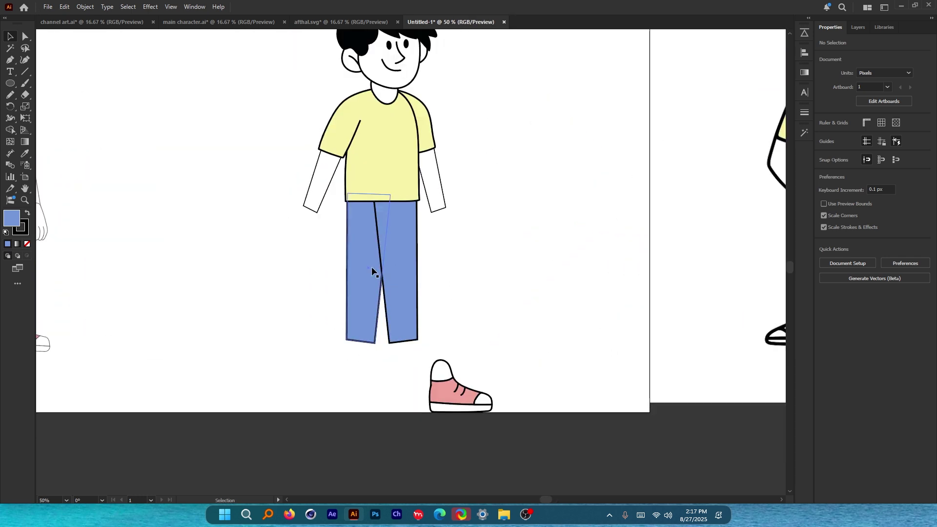
click(367, 192)
scroll(366, 191, up, 1)
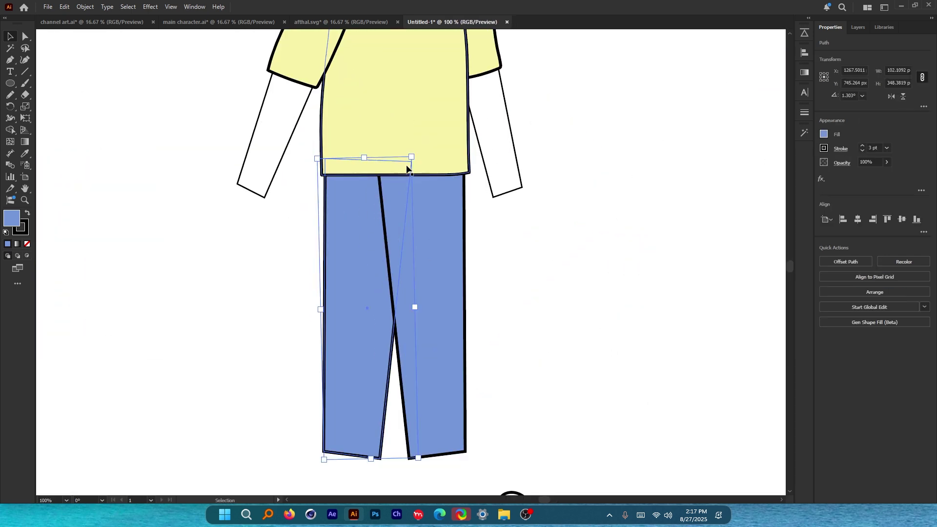
key(a)
mouse_move(411, 163)
mouse_down()
mouse_move(379, 162)
mouse_move(400, 160)
mouse_up()
click(401, 200)
key(ctrl+minus)
key(ctrl+minus)
key(ctrl+minus)
click(13, 34)
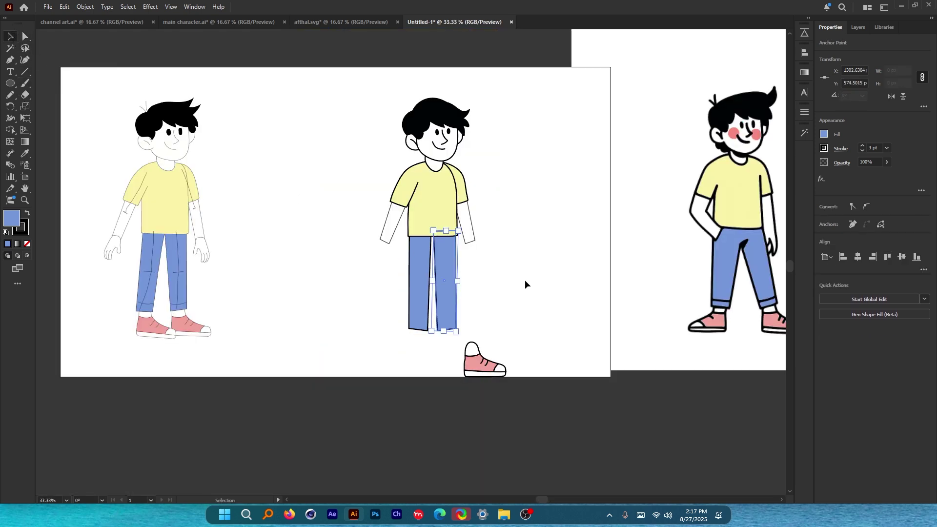
click(528, 286)
Check the reference boy's crotch and move the far leg's upper inner corner over to meet the near leg.
scroll(529, 291, right, 3)
scroll(657, 264, up, 4)
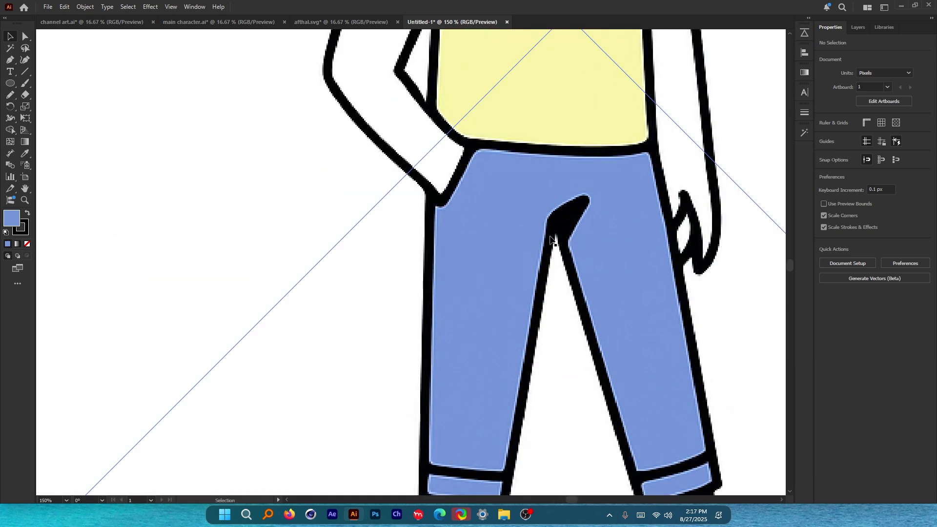
scroll(564, 238, down, 3)
drag(252, 251, 555, 242)
scroll(417, 255, up, 2)
key(a)
click(409, 211)
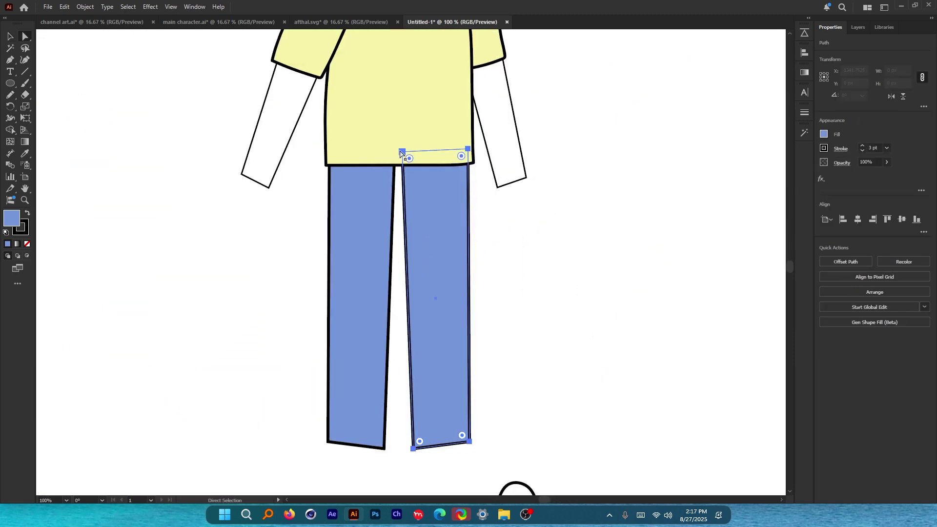
click(402, 158)
scroll(405, 171, up, 2)
click(405, 170)
click(399, 133)
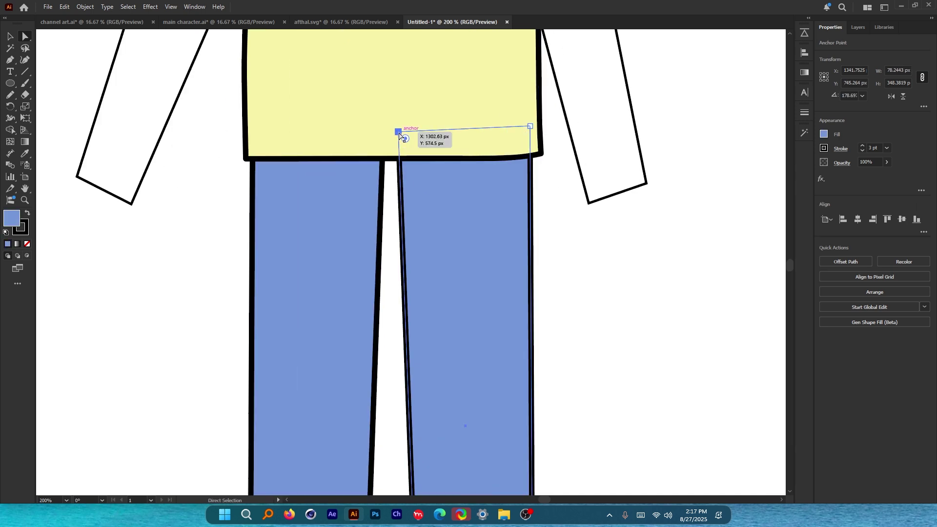
drag(400, 134, 381, 137)
click(383, 133)
key(ctrl+shift+a)
scroll(489, 247, down, 3)
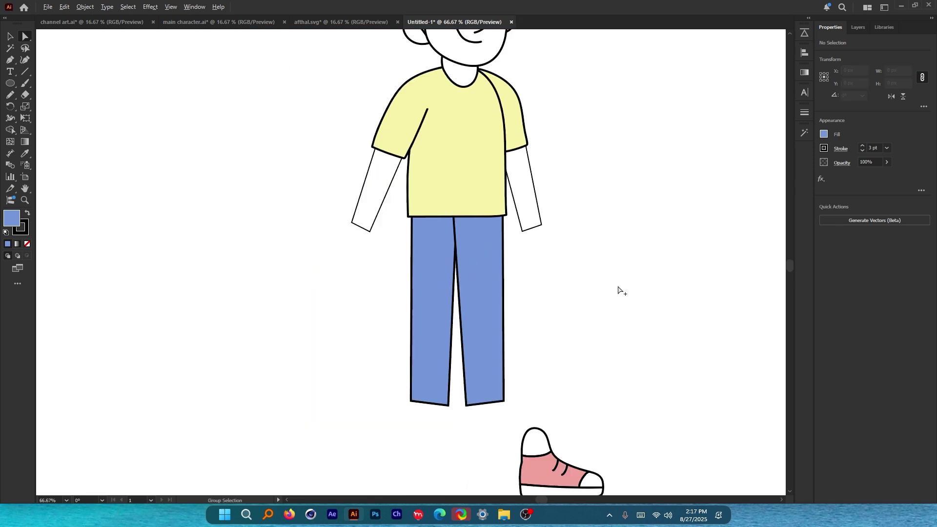
Replace the far trouser leg with a horizontally mirrored copy of the near leg, meeting it at the crotch.
scroll(619, 290, down, 2)
drag(619, 291, 404, 249)
key(v)
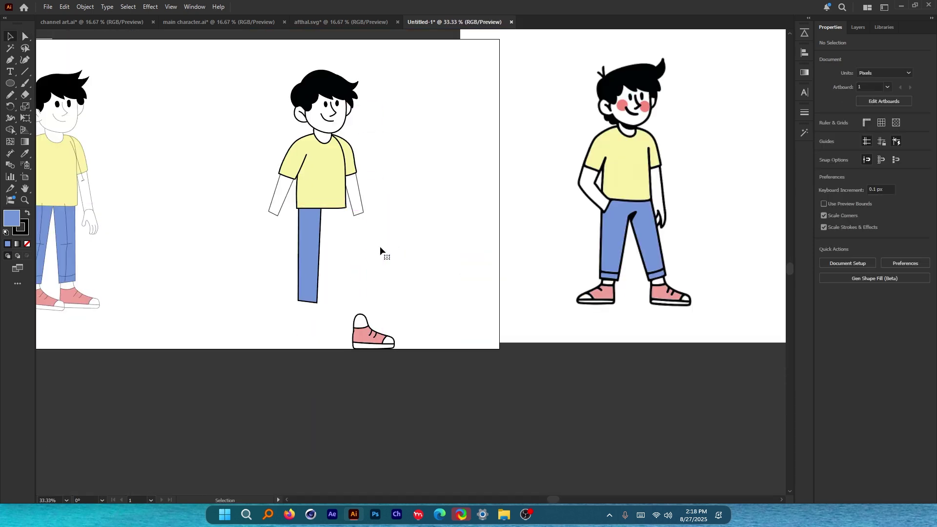
scroll(302, 246, up, 3)
drag(315, 237, 416, 232)
click(892, 96)
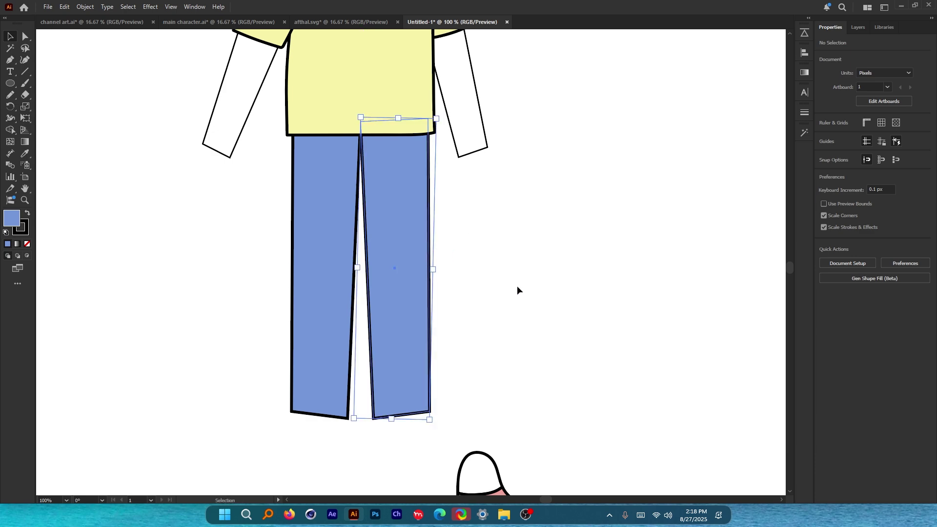
Compare the shape and length of the two traced trouser legs with those of the original sketch.
scroll(517, 286, down, 3)
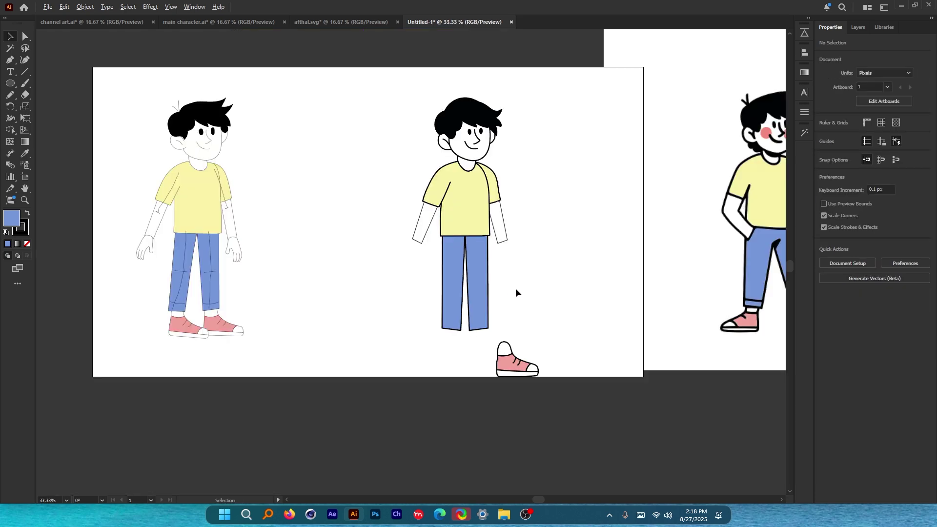
scroll(166, 251, up, 5)
scroll(242, 260, down, 5)
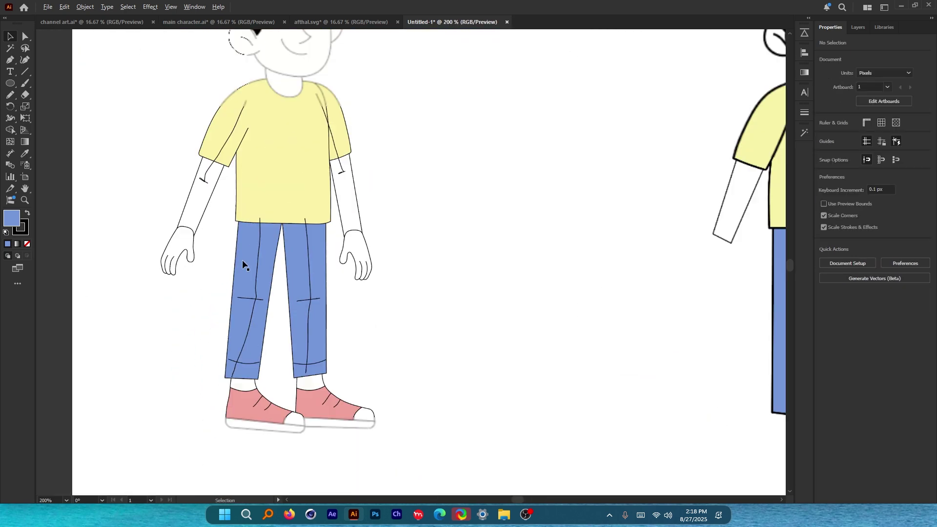
scroll(341, 267, right, 3)
scroll(459, 264, up, 4)
scroll(391, 236, down, 4)
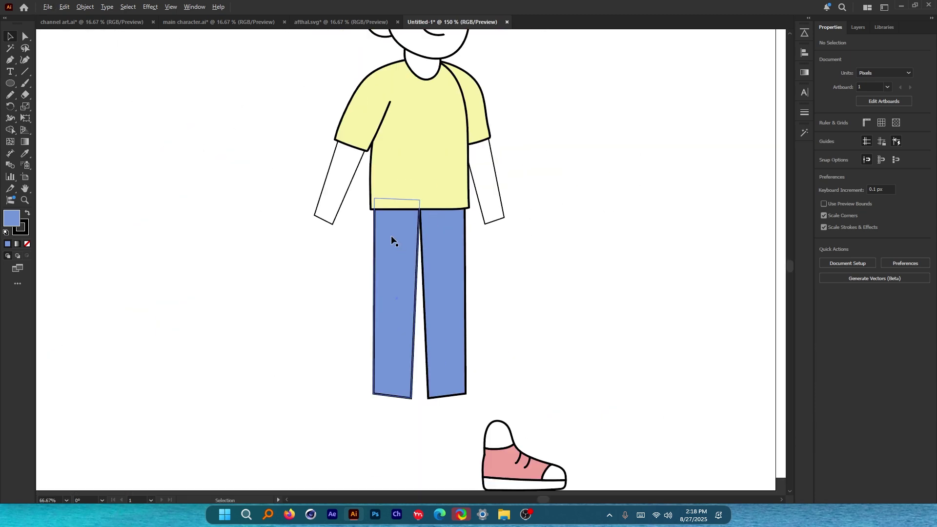
scroll(425, 288, down, 1)
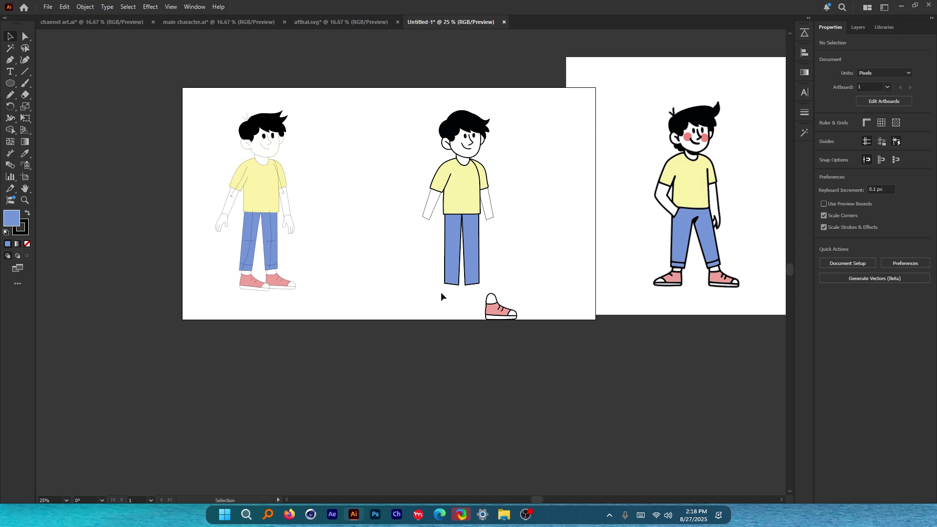
Move the traced character, without the shoe, closer to the sketch and shorten both trouser legs from the hems.
drag(454, 191, 406, 192)
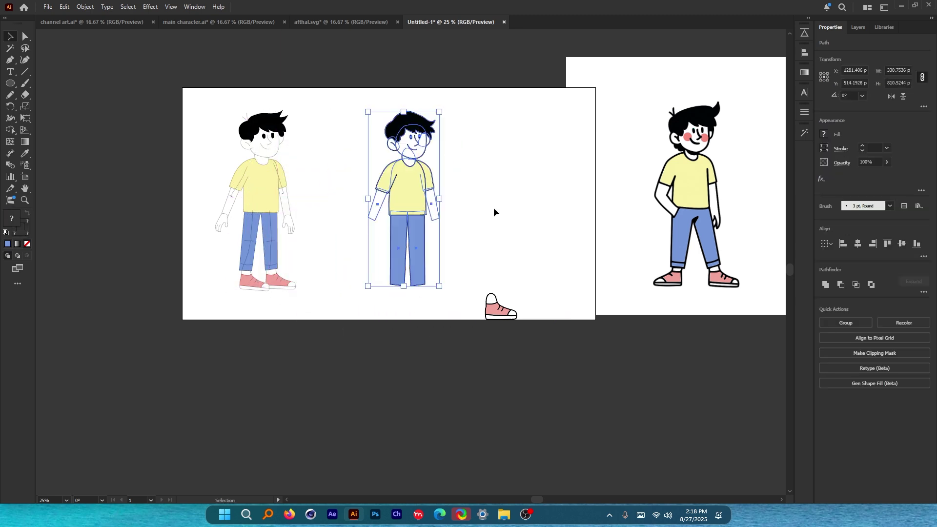
click(381, 246)
scroll(382, 246, up, 1)
scroll(382, 246, up, 1)
click(451, 313)
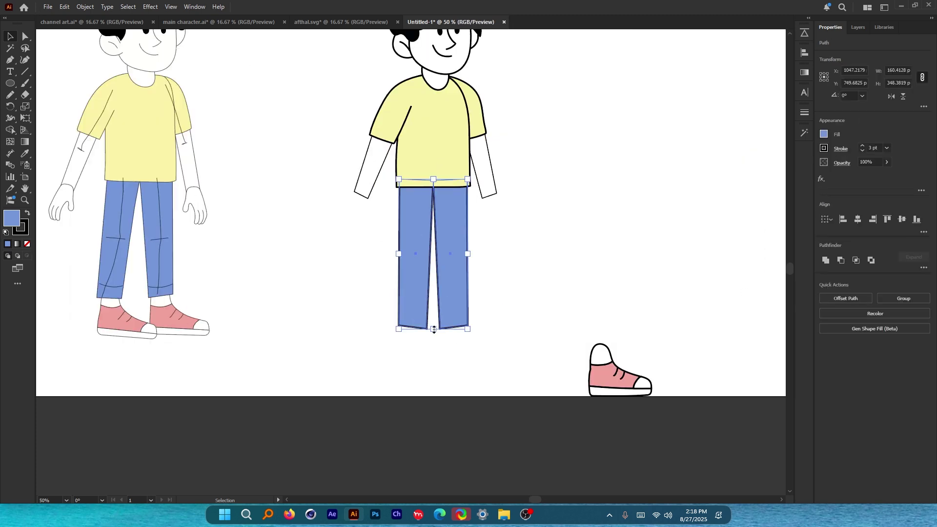
drag(434, 322, 435, 316)
click(525, 224)
scroll(525, 224, up, 2)
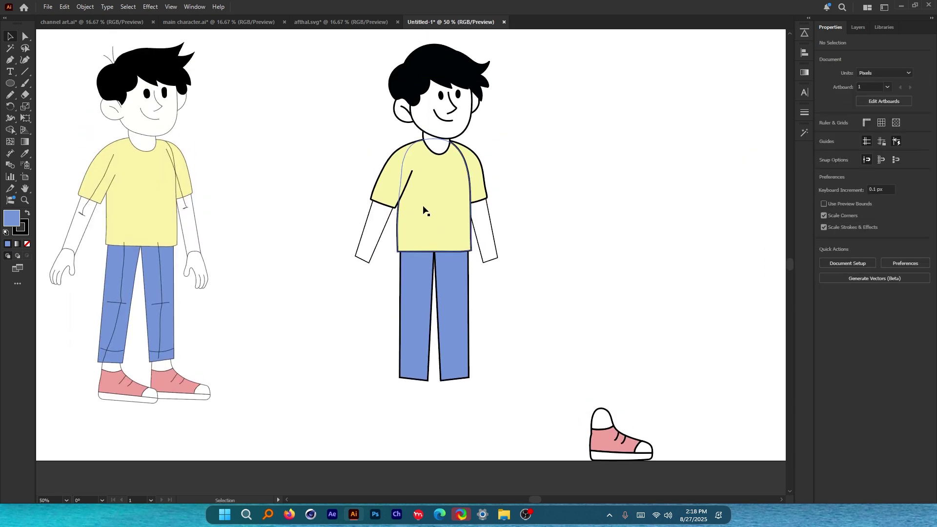
scroll(443, 249, down, 1)
drag(509, 290, 491, 275)
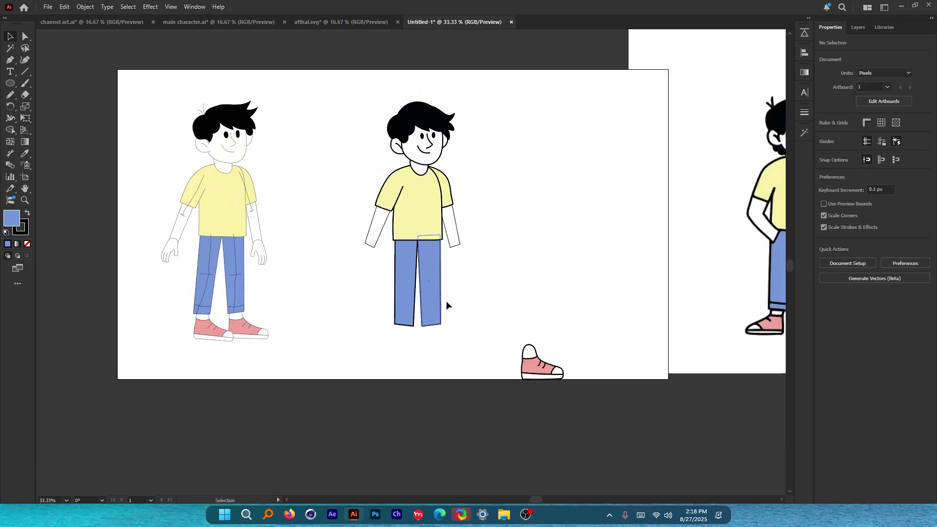
Place the shoe beneath the far trouser leg and lower the near leg's two hem corners, mainly the outer one, to straighten its hem.
drag(538, 368, 483, 349)
scroll(424, 342, up, 5)
scroll(541, 288, down, 3)
scroll(454, 267, up, 4)
key(a)
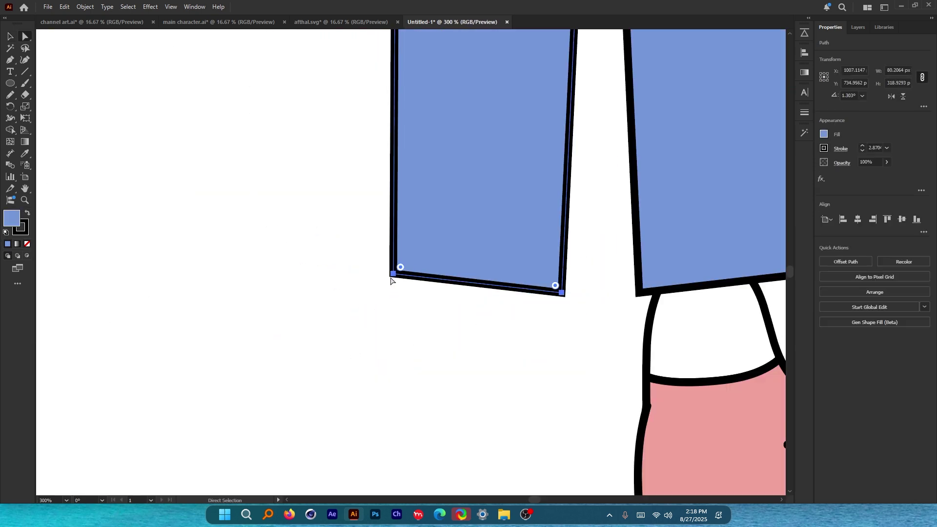
drag(393, 277, 396, 306)
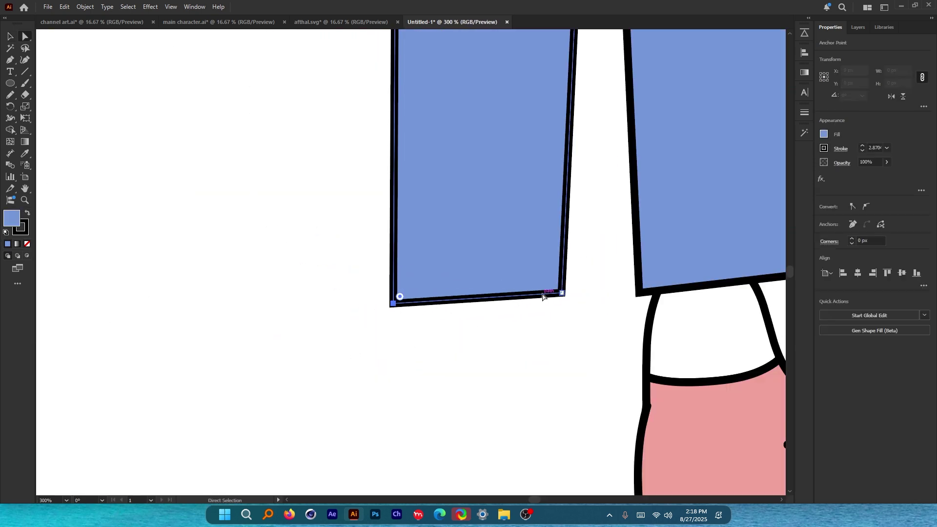
drag(562, 294, 562, 300)
scroll(487, 306, down, 3)
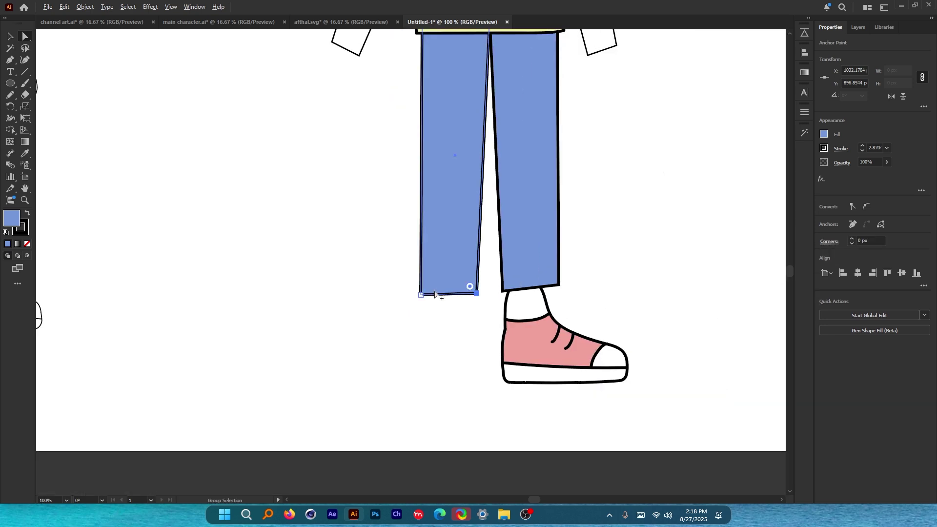
Reshape the far trouser leg's hem at its outer corner and nudge the shoe so its ankle sits under the hem.
scroll(562, 283, up, 3)
drag(566, 261, 561, 266)
key(v)
mouse_move(496, 282)
mouse_down()
mouse_move(493, 268)
mouse_move(504, 278)
mouse_up()
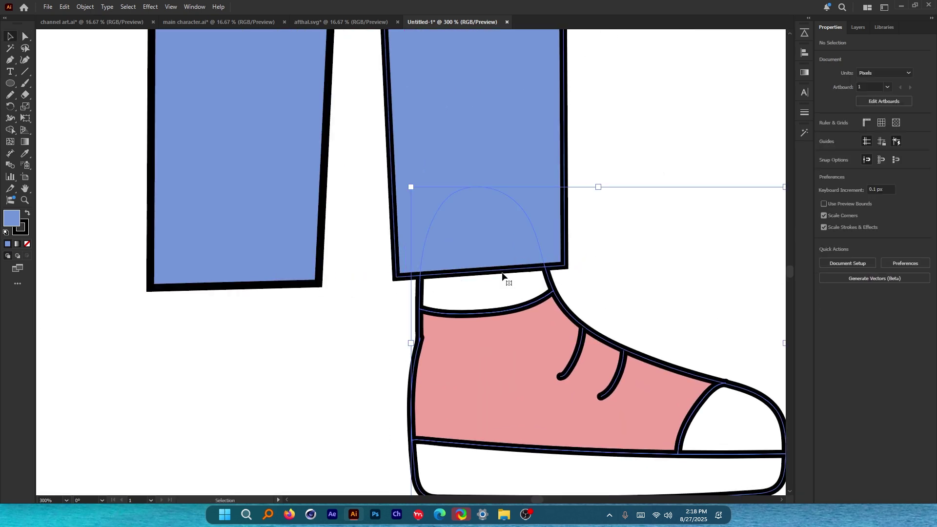
scroll(505, 278, down, 5)
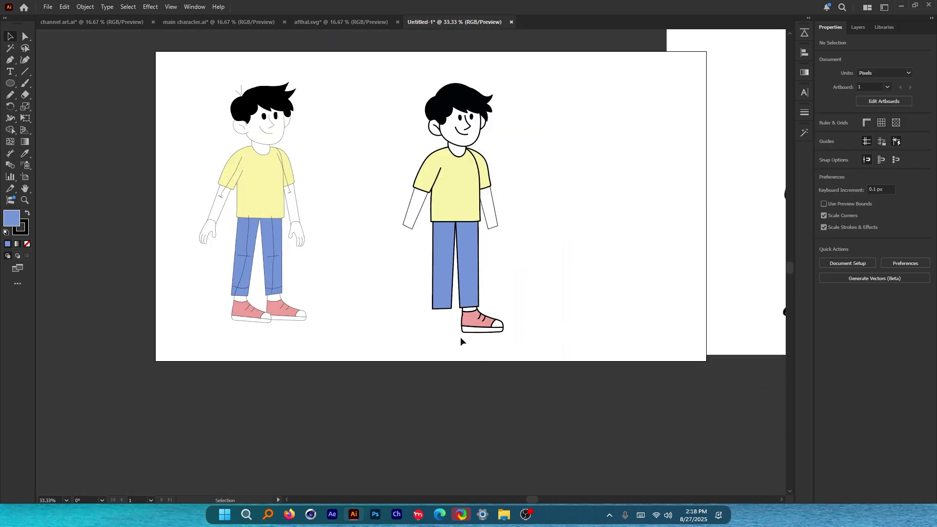
Place a duplicate of the shoe under the near trouser leg and rotate it clockwise by about 2°.
scroll(461, 341, up, 4)
drag(531, 264, 415, 270)
drag(533, 326, 532, 335)
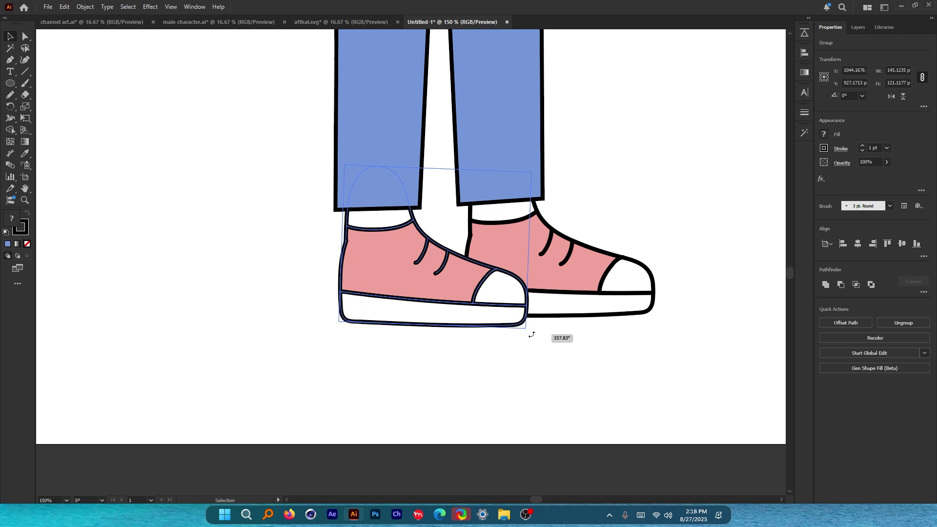
click(506, 335)
scroll(415, 342, down, 4)
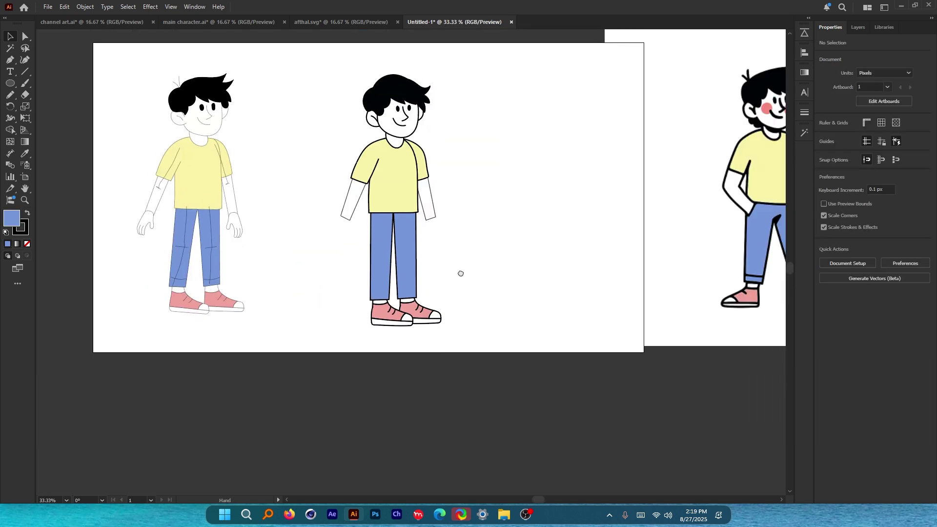
Try to copy the far sleeve's appearance onto both forearms with the Eyedropper.
scroll(523, 138, up, 3)
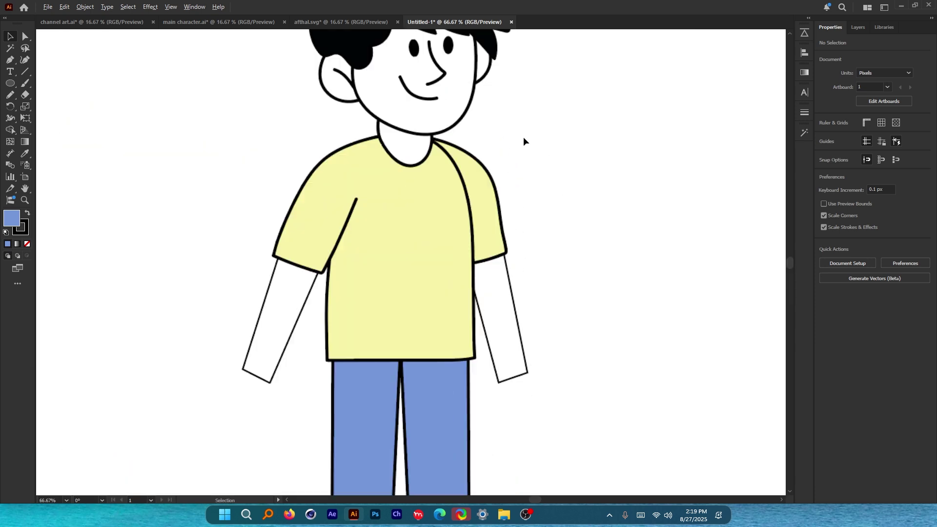
key(ctrl+=)
click(499, 268)
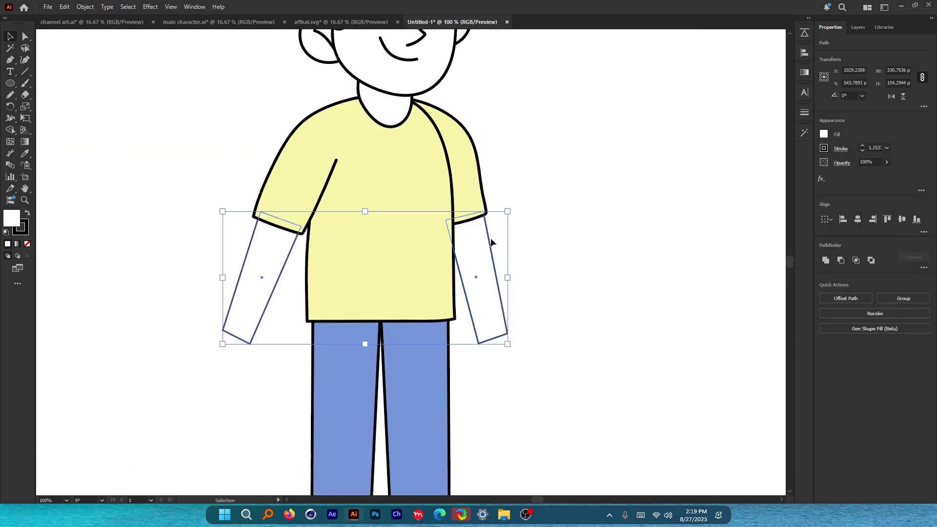
key(i)
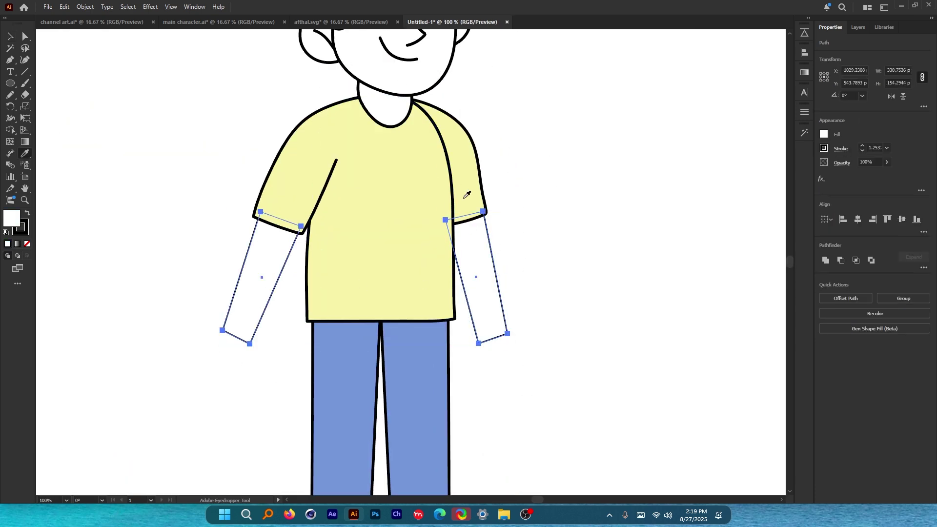
click(485, 180)
key(ctrl+z)
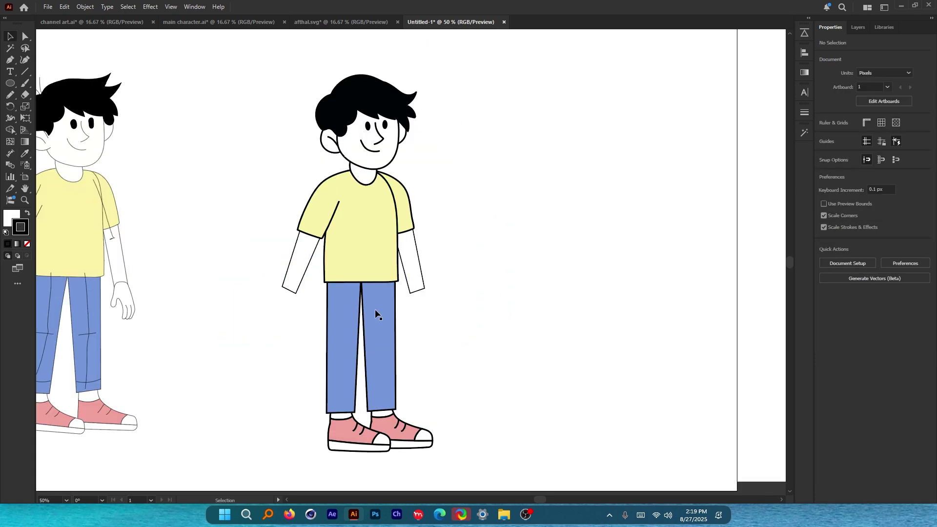
Compare the stroke weight and brush of the far sleeve with those of the forearm beneath it.
key(ctrl+=)
key(ctrl+=)
key(ctrl+=)
key(ctrl+=)
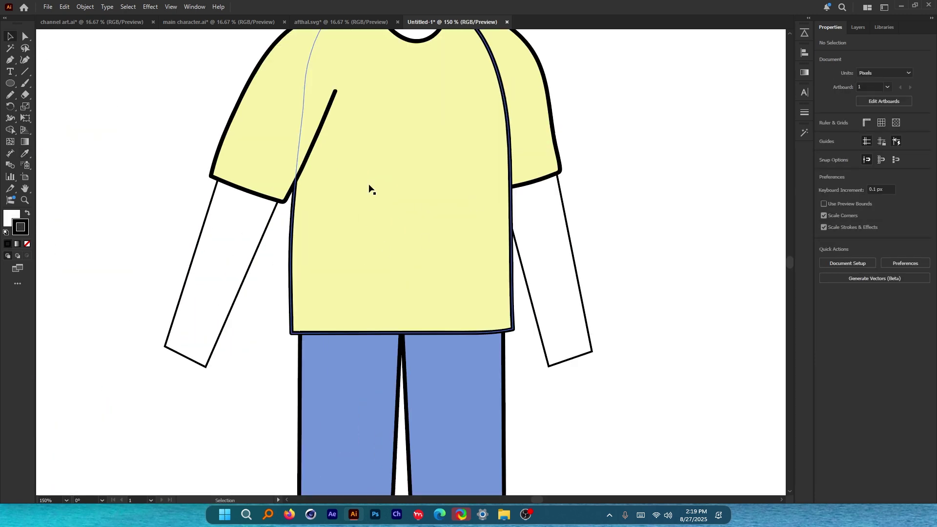
scroll(369, 188, right, 3)
click(478, 122)
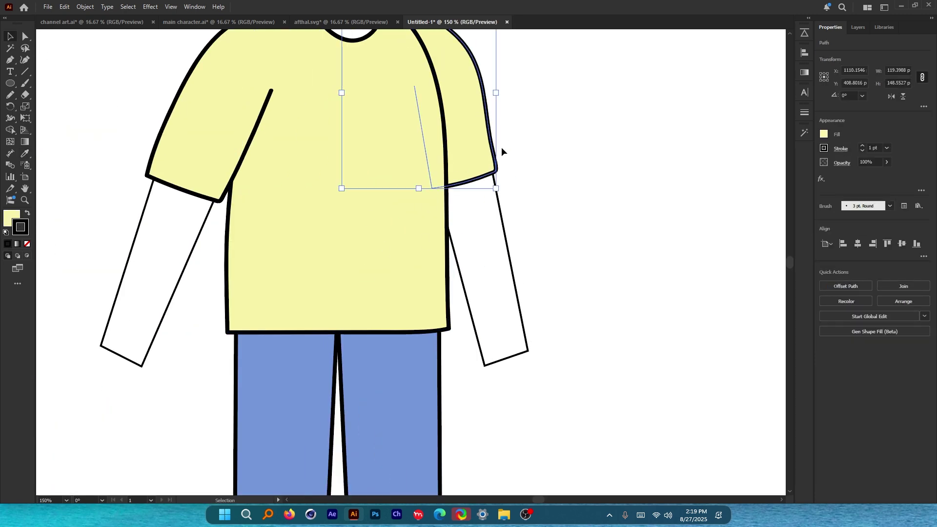
click(465, 261)
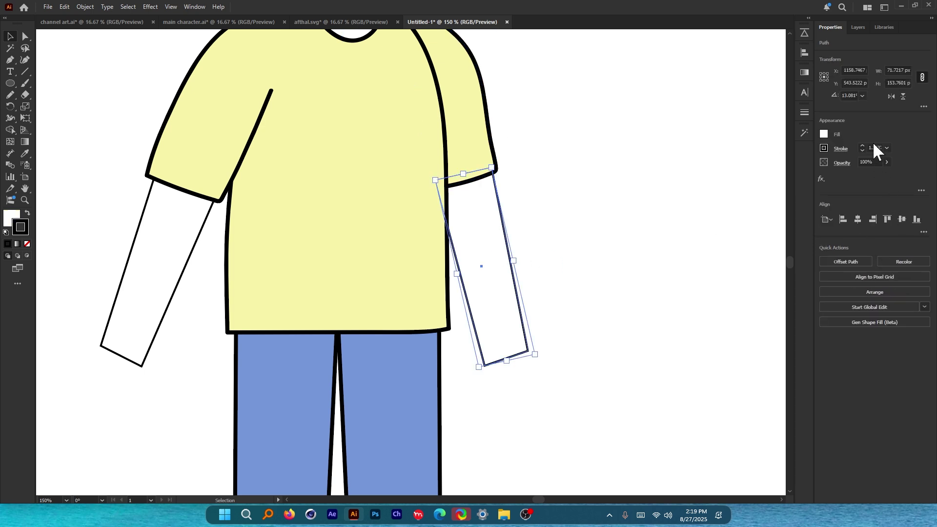
scroll(484, 223, up, 4)
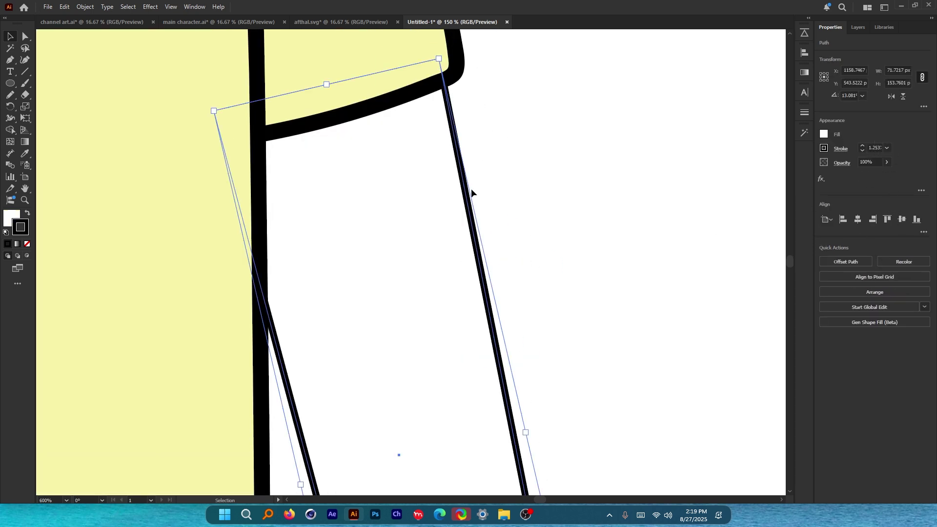
scroll(496, 253, down, 5)
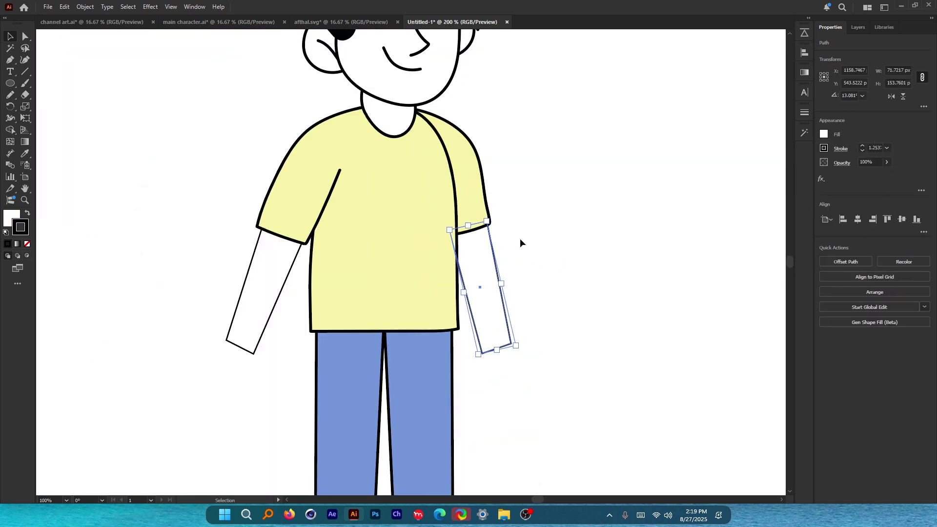
click(520, 239)
click(484, 250)
key(ctrl+alt+bracketright)
scroll(488, 225, up, 2)
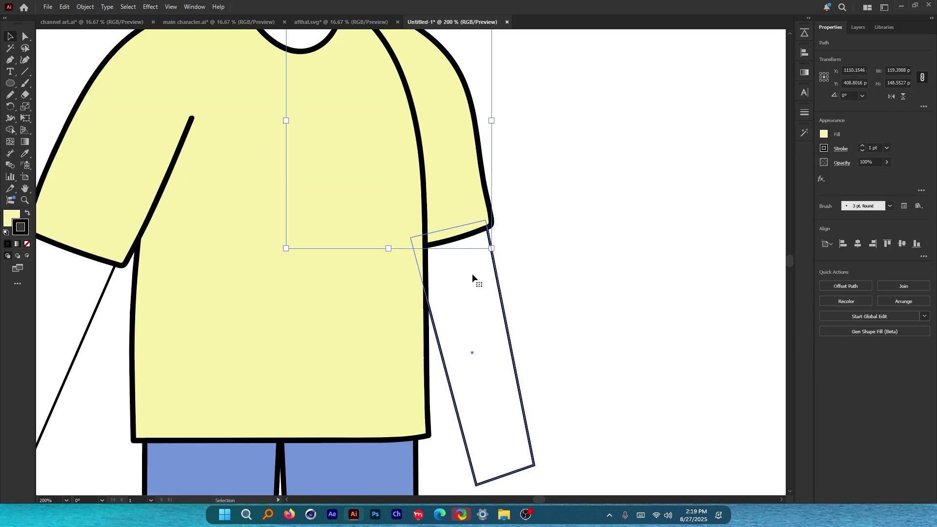
click(467, 254)
click(547, 221)
scroll(382, 244, down, 4)
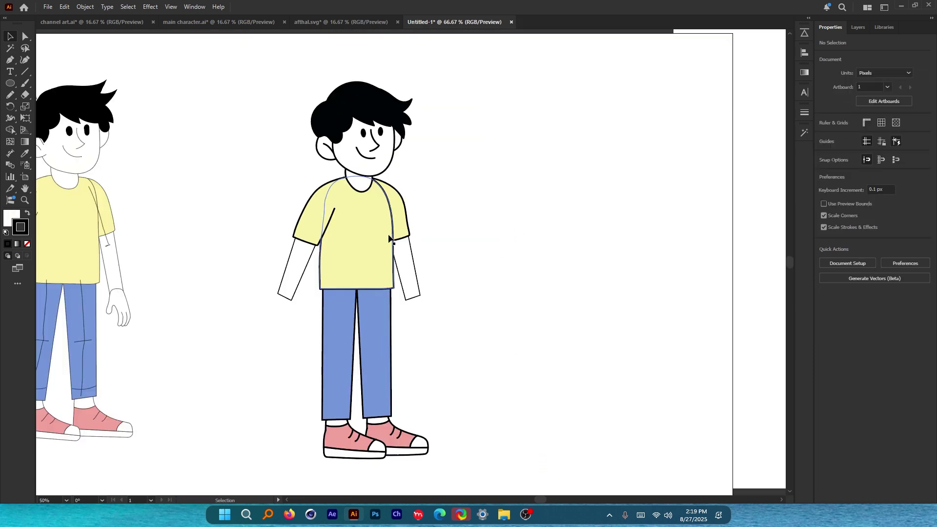
Select all parts of the traced character except the eyes.
drag(232, 83, 538, 452)
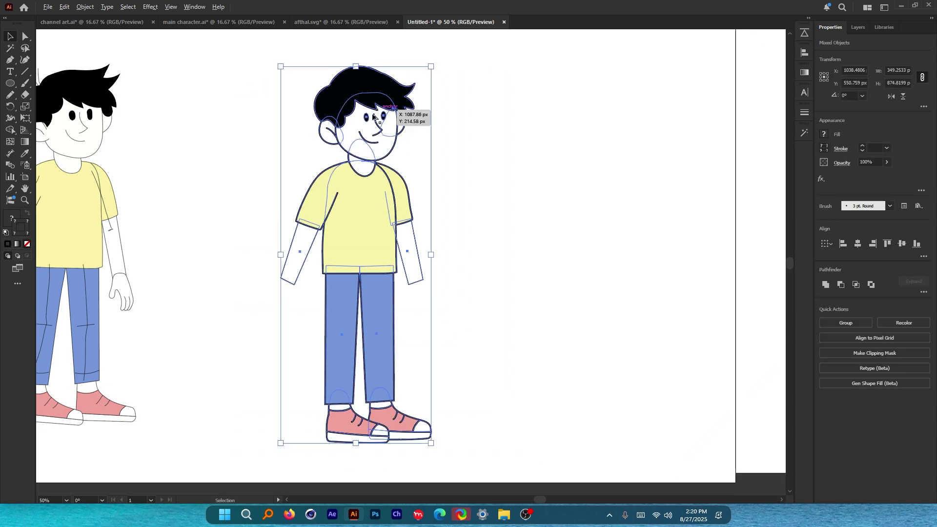
scroll(369, 131, up, 5)
scroll(451, 119, down, 5)
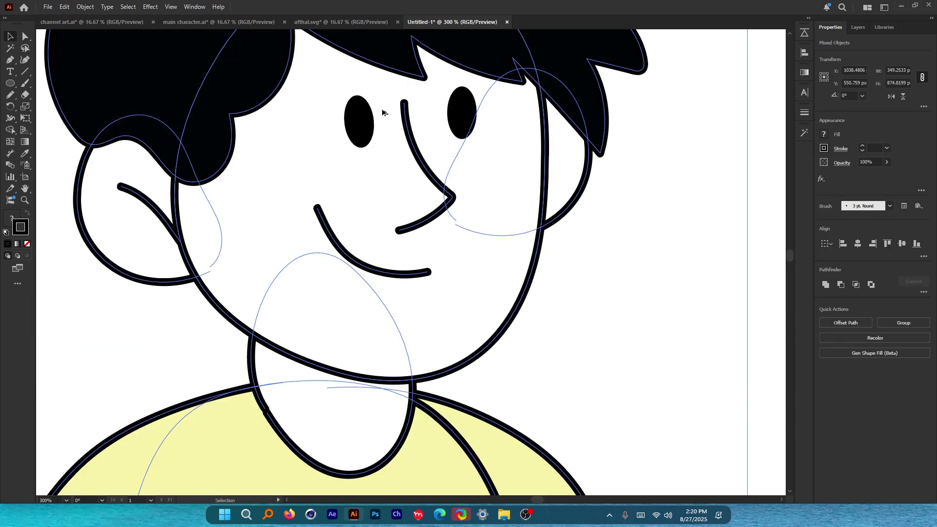
Move the selected character parts aside to check what the selection includes, and undo the move.
drag(415, 85, 483, 83)
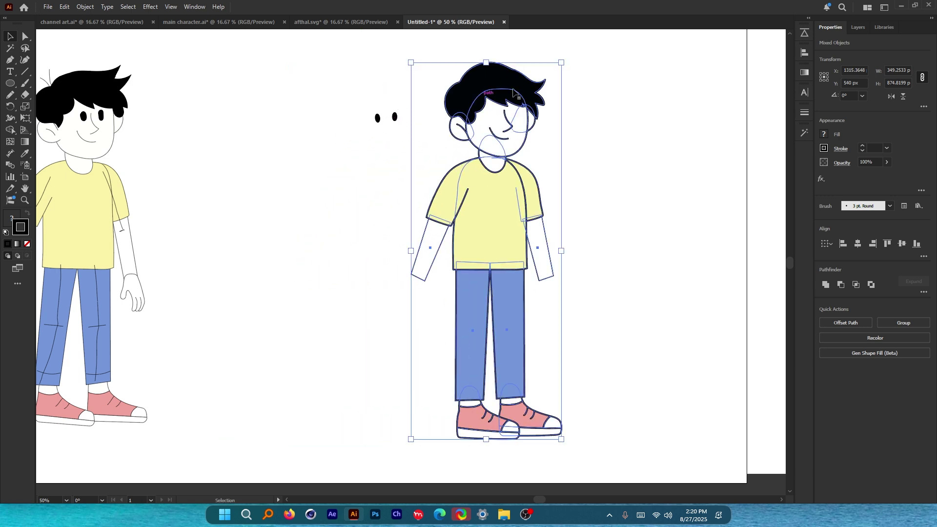
scroll(554, 58, up, 3)
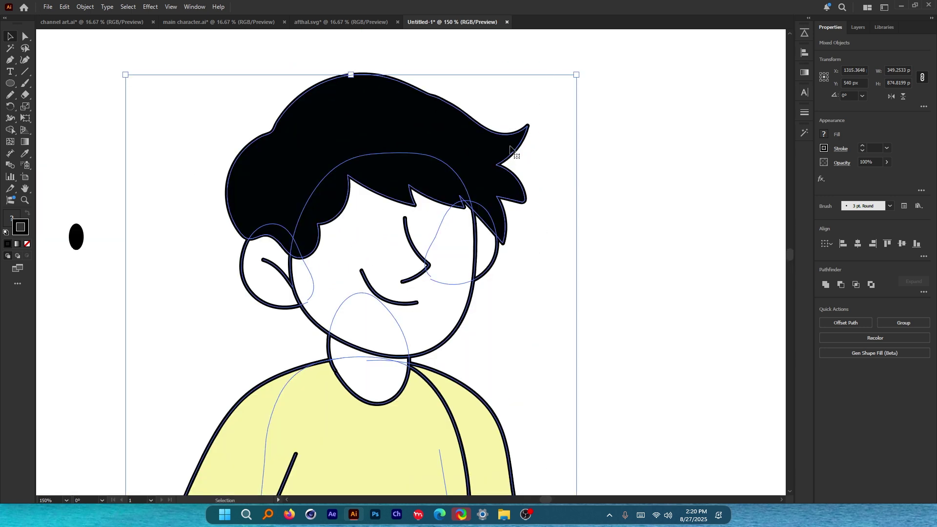
scroll(510, 149, down, 3)
key(ctrl+z)
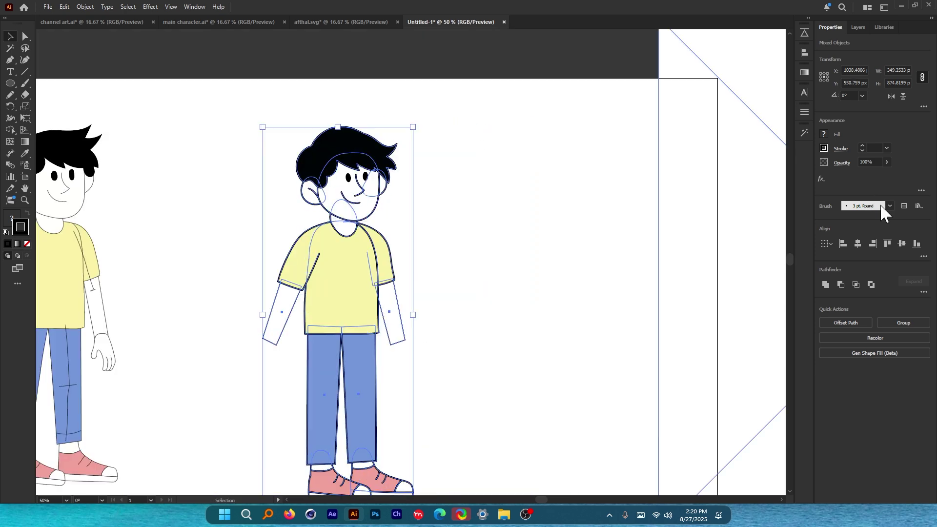
Apply the 3 pt. Round brush to the outlines of all selected character parts.
click(890, 206)
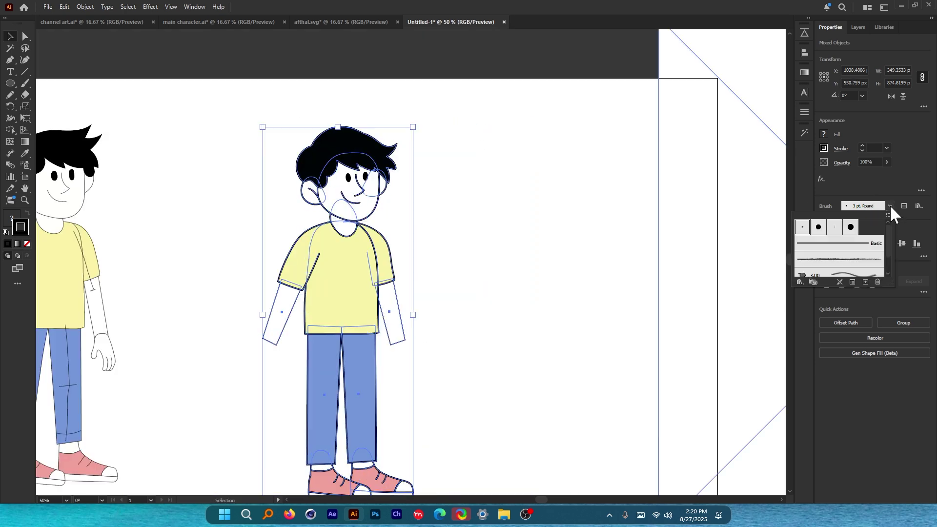
click(819, 228)
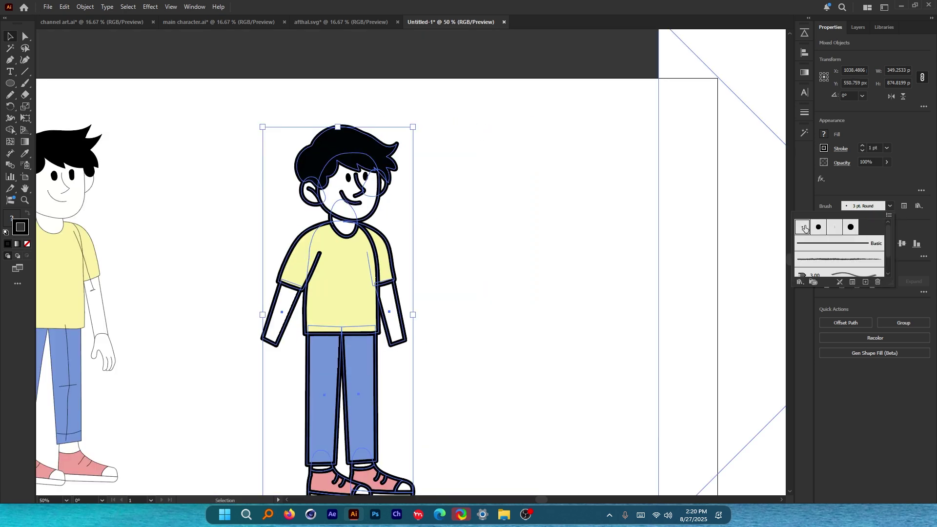
click(805, 229)
click(566, 235)
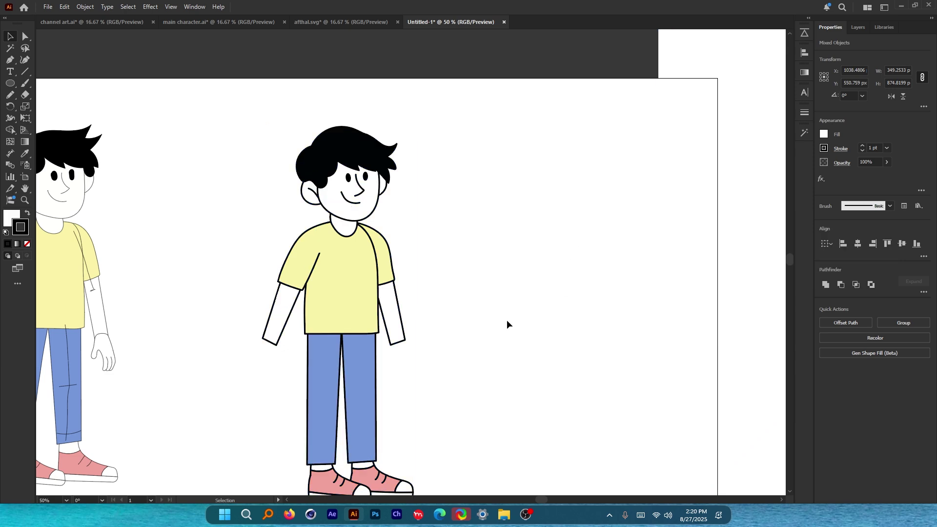
Examine the outlines of the traced arms and shirt and compare the figure and hair with the original sketch.
scroll(288, 340, up, 2)
scroll(391, 149, down, 2)
drag(483, 196, 485, 218)
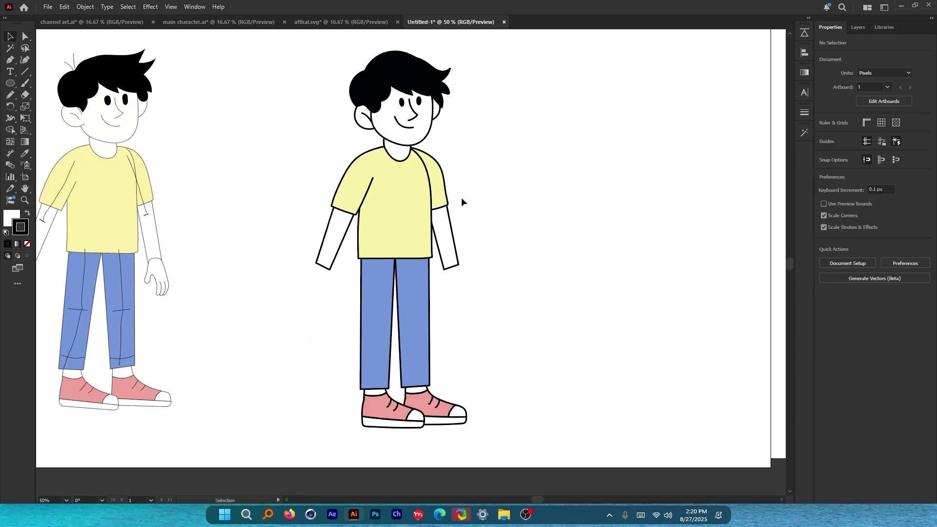
scroll(420, 248, up, 3)
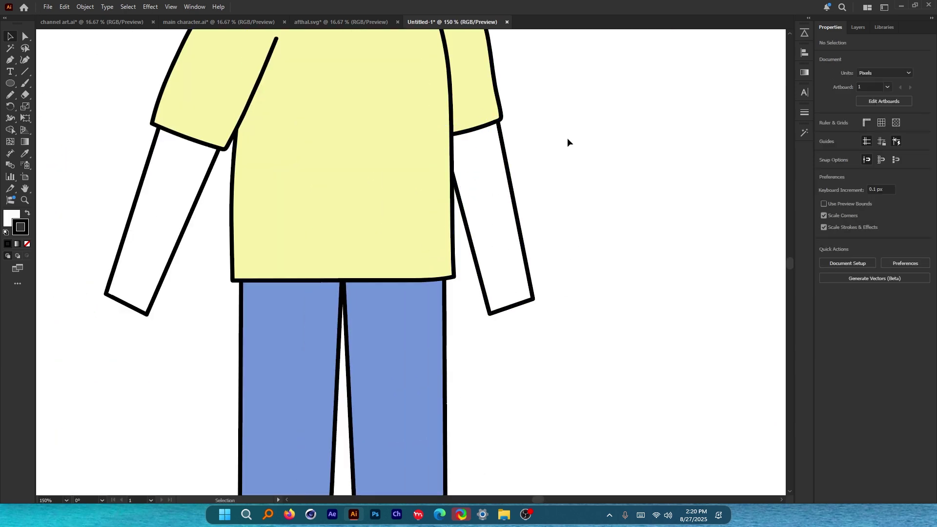
scroll(449, 266, down, 3)
drag(316, 251, 332, 257)
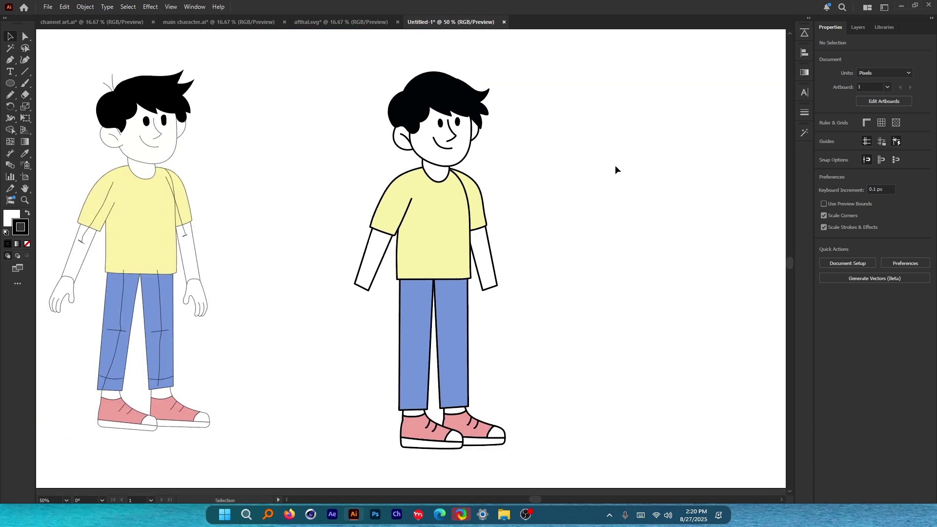
drag(616, 166, 652, 223)
scroll(87, 106, up, 3)
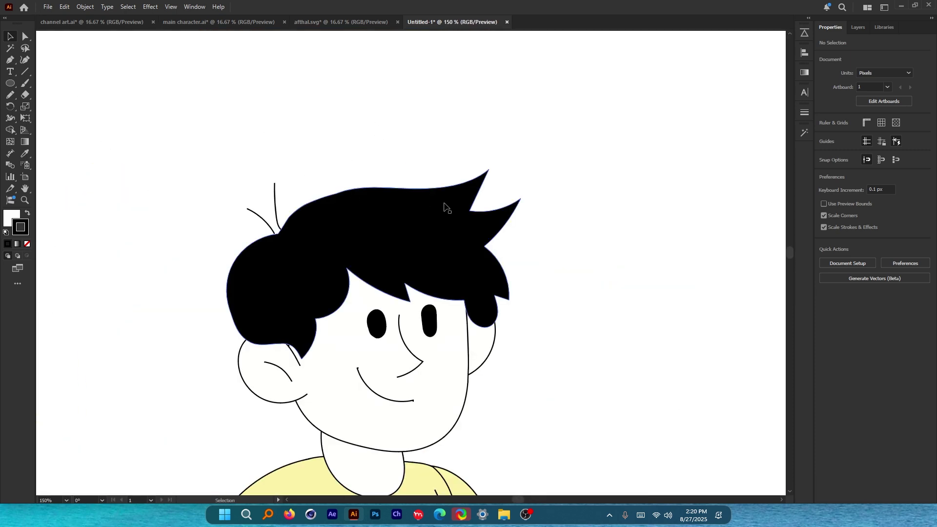
scroll(218, 177, down, 3)
scroll(672, 209, up, 3)
Examine the traced hair's outline and anchor points, and view the character beside the sketch and the reference boy.
click(453, 139)
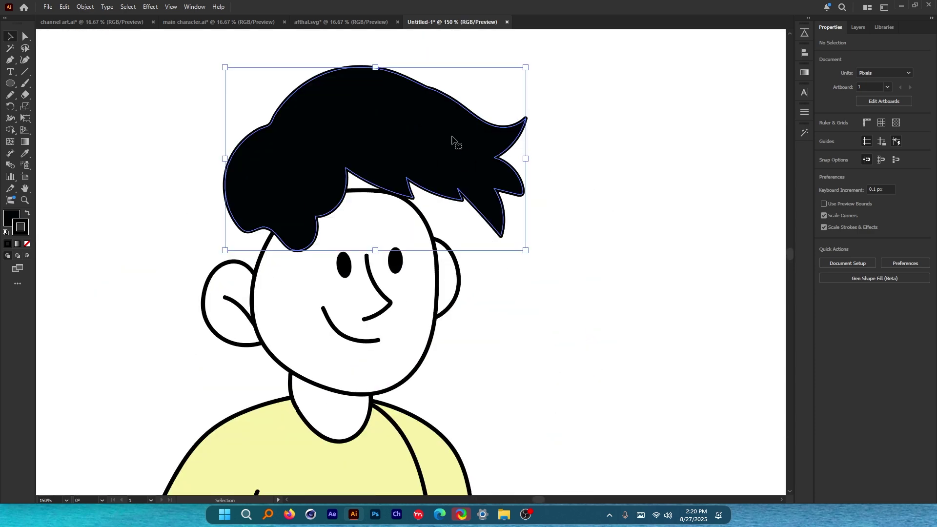
key(n)
key(ctrl+=)
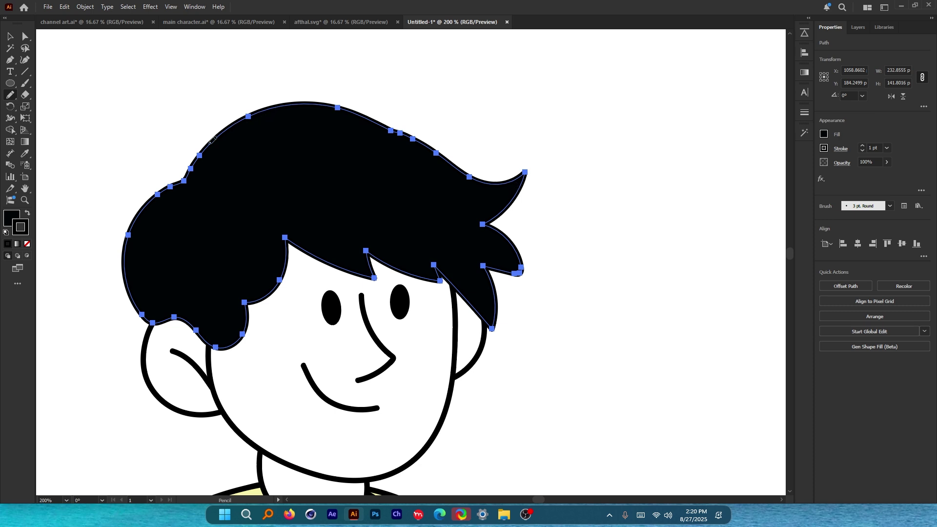
click(11, 36)
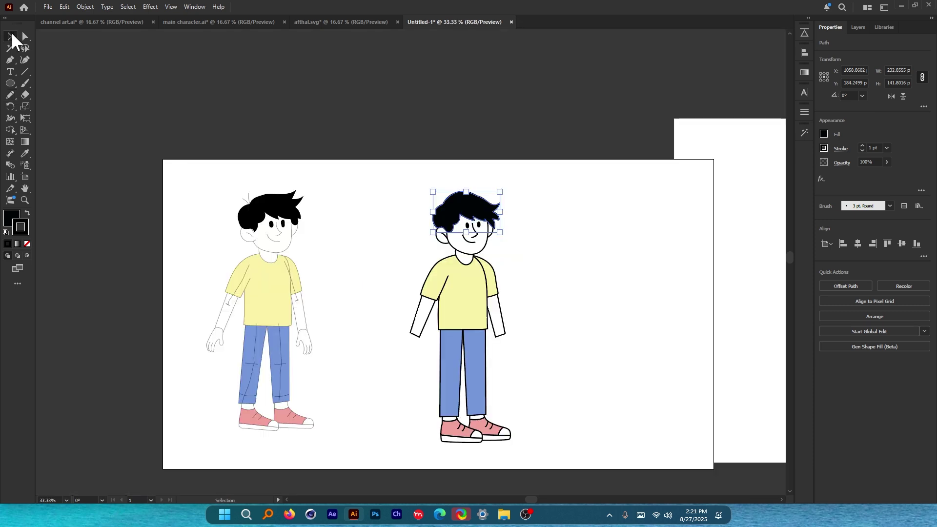
click(502, 225)
scroll(504, 223, up, 1)
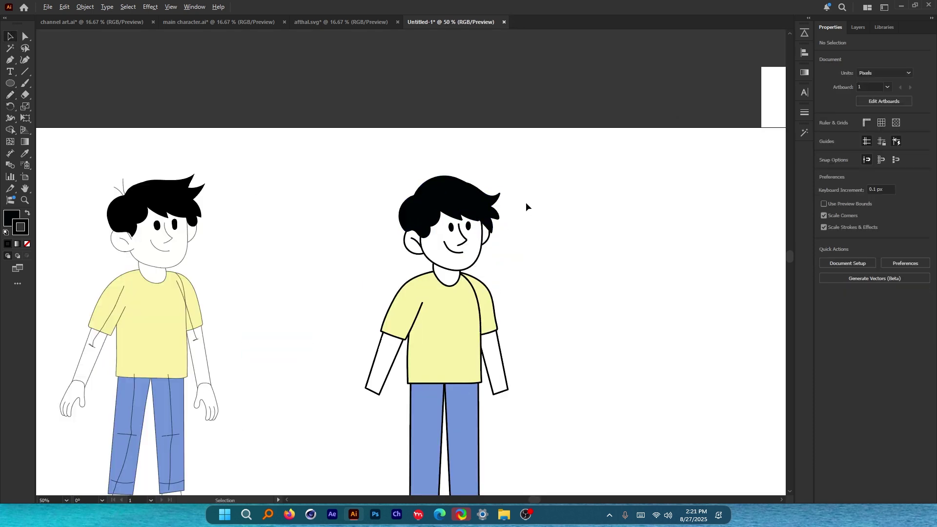
scroll(512, 204, down, 1)
scroll(387, 165, down, 1)
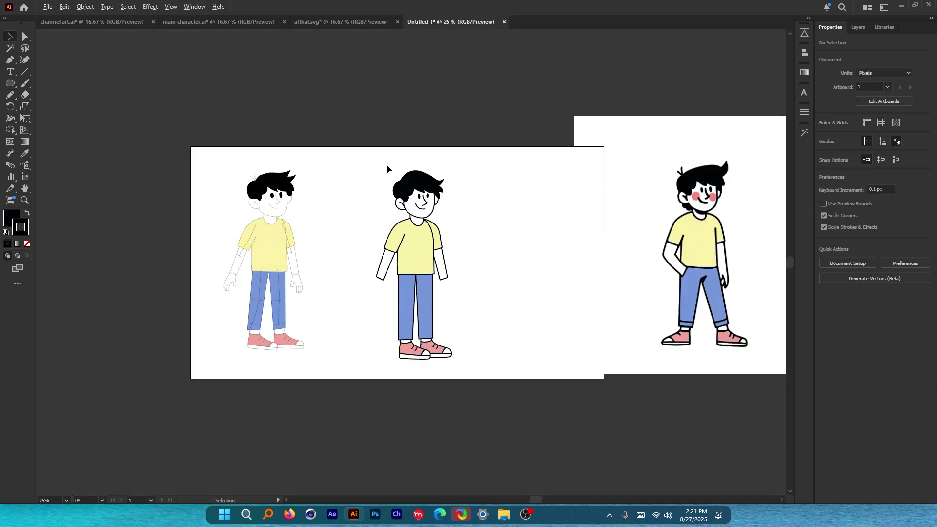
Smooth the traced hair's upper outline between the crown and the front tip with the Smooth tool.
scroll(391, 169, up, 6)
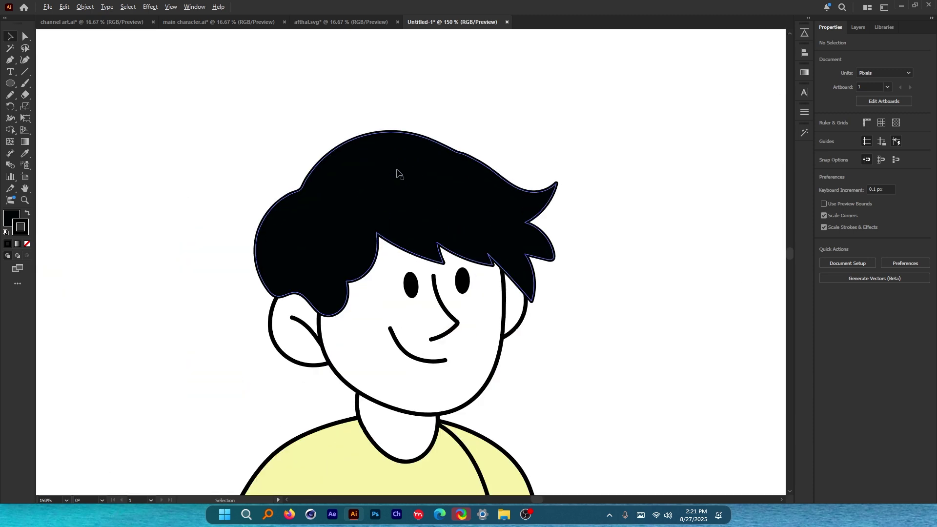
click(481, 142)
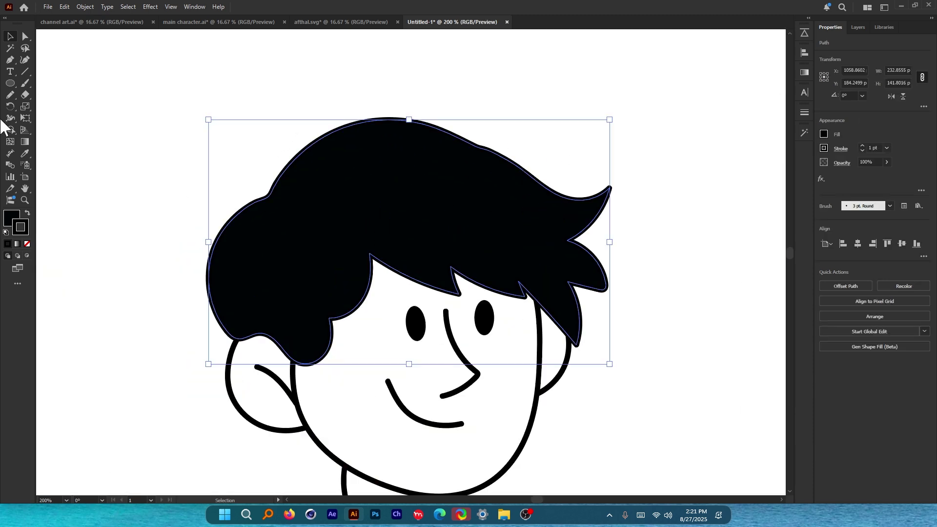
drag(13, 96, 49, 118)
drag(552, 193, 507, 164)
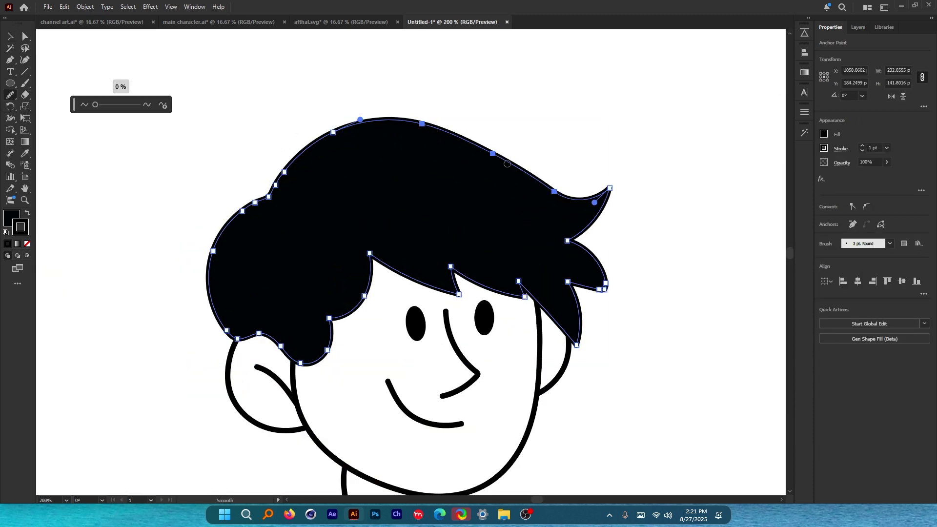
click(8, 37)
click(387, 74)
scroll(388, 77, down, 4)
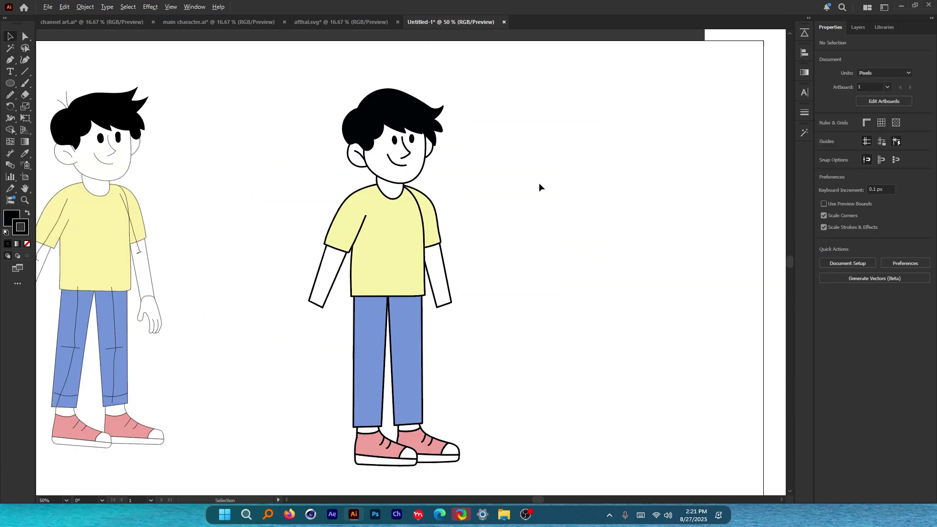
Paint two stray hair strands at the notch on the traced hair's crown, following the strands in the sketch.
drag(79, 106, 264, 213)
scroll(224, 188, up, 3)
scroll(200, 195, down, 2)
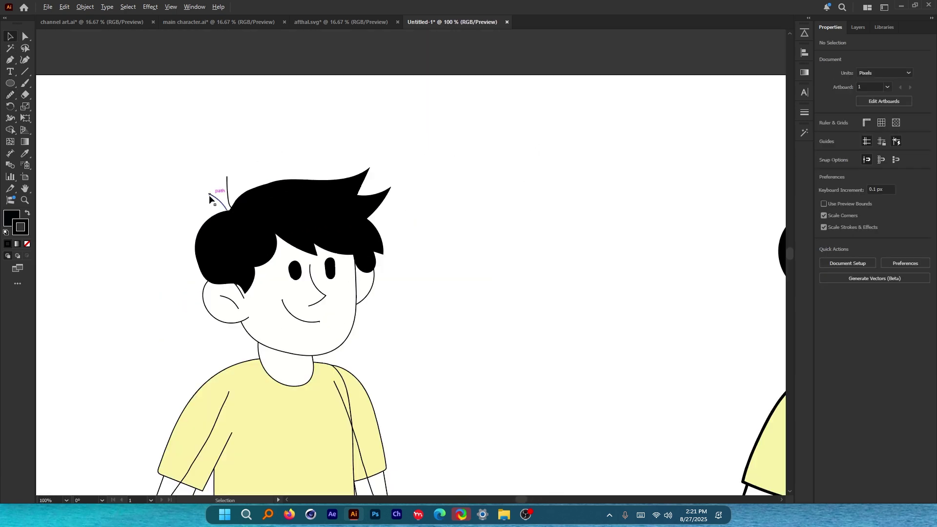
scroll(216, 199, up, 4)
scroll(200, 201, down, 5)
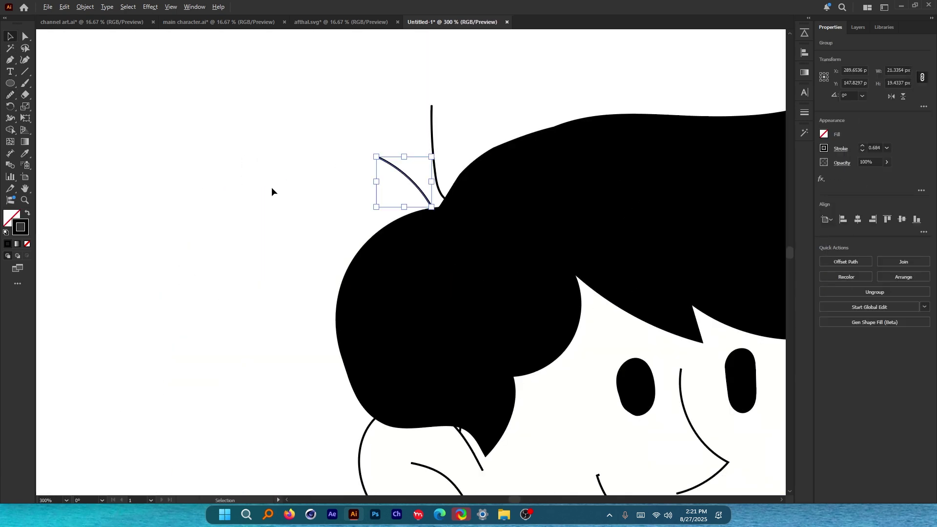
scroll(272, 187, down, 5)
click(274, 191)
scroll(274, 192, up, 4)
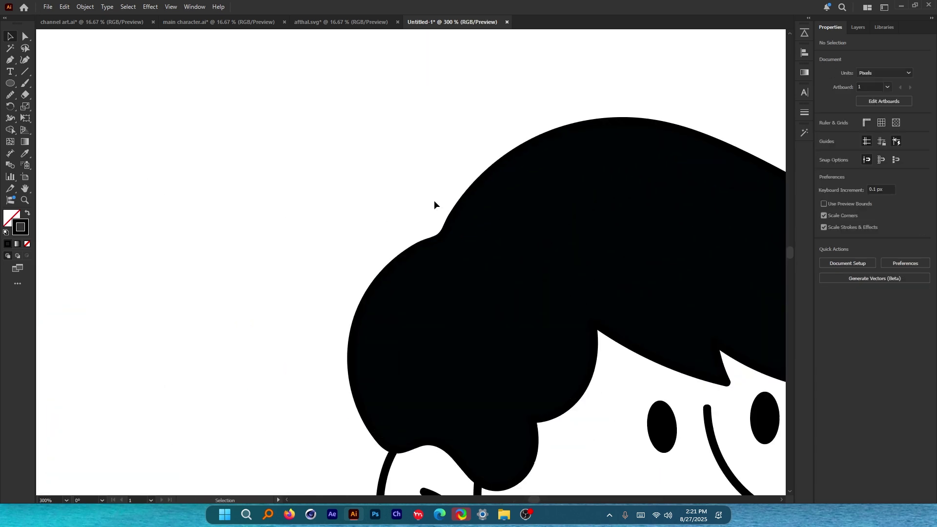
key(b)
drag(440, 232, 355, 175)
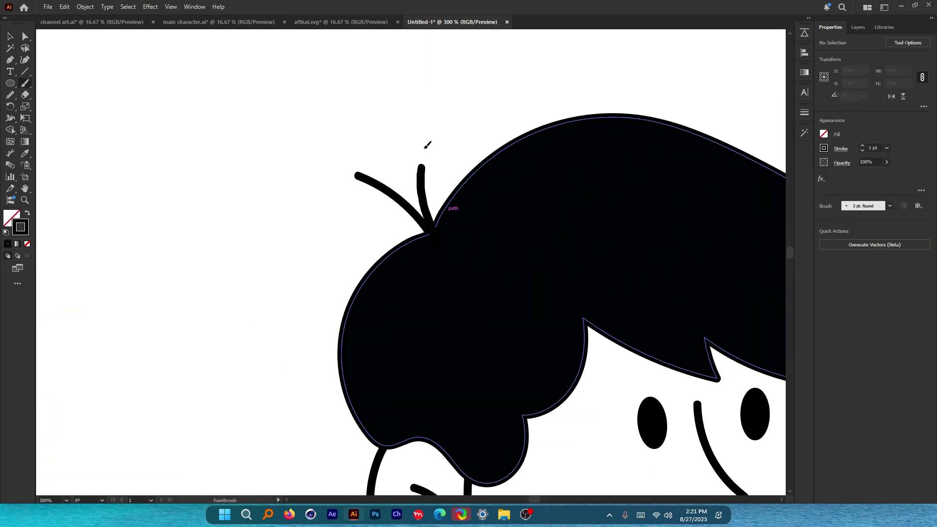
click(10, 36)
scroll(333, 110, down, 4)
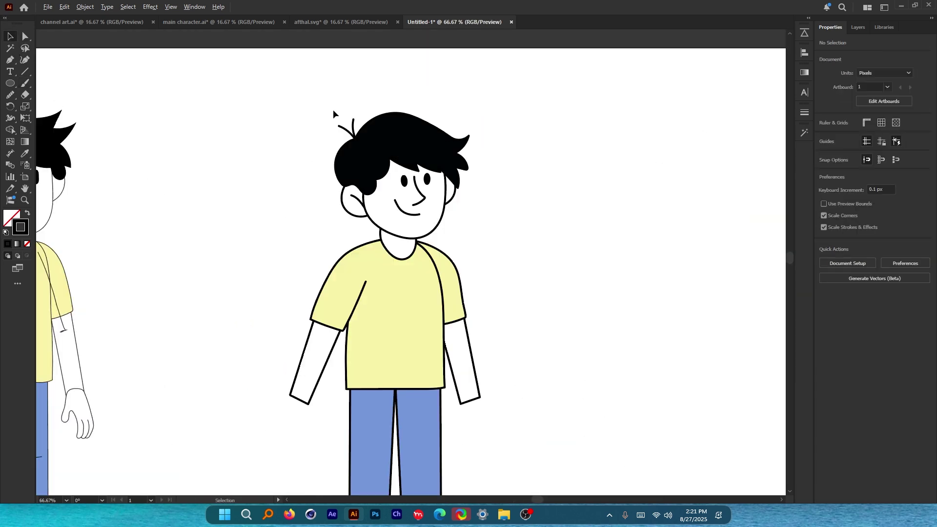
Stretch the upright stray hair strand slightly upward.
scroll(333, 109, up, 4)
drag(381, 151, 379, 124)
key(ctrl+z)
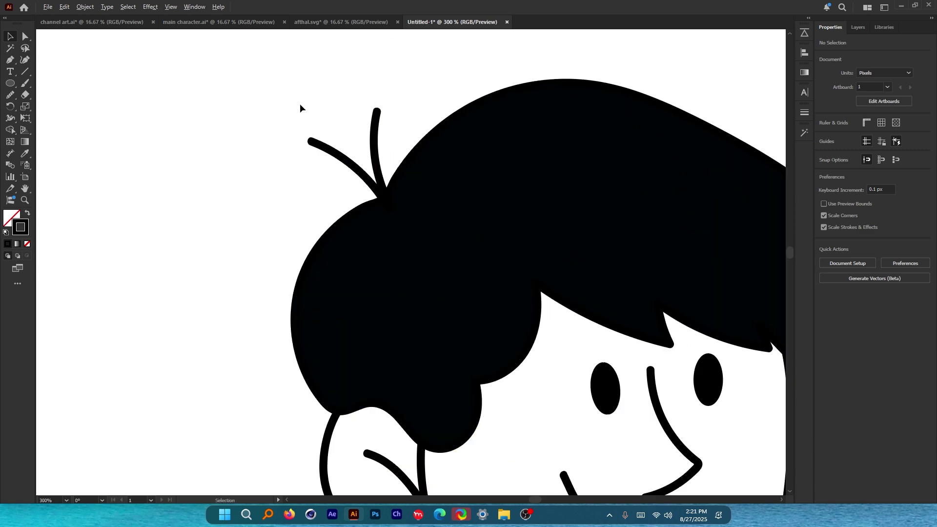
Move the sketch's inner arm line and its elbow mark aside to check them, and undo the moves.
scroll(226, 209, down, 5)
scroll(205, 205, up, 5)
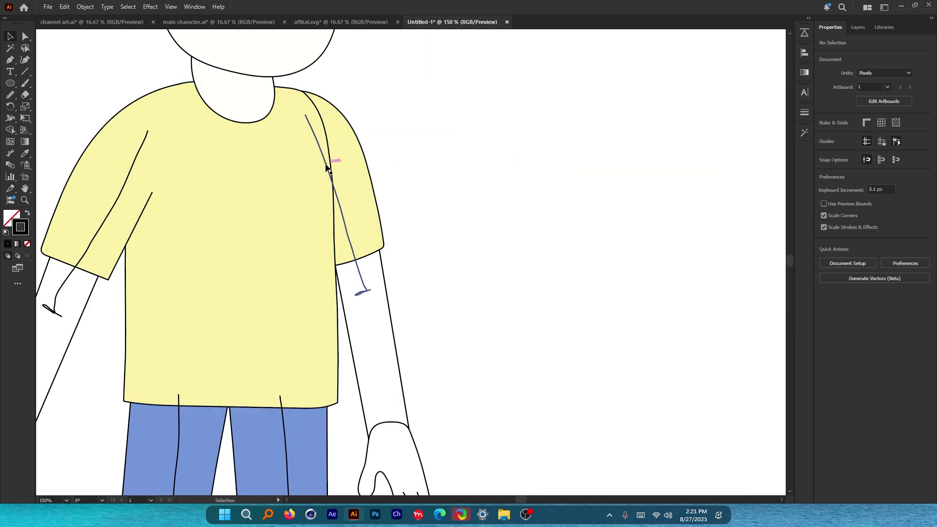
scroll(326, 164, down, 1)
drag(325, 162, 423, 156)
key(ctrl+z)
click(411, 260)
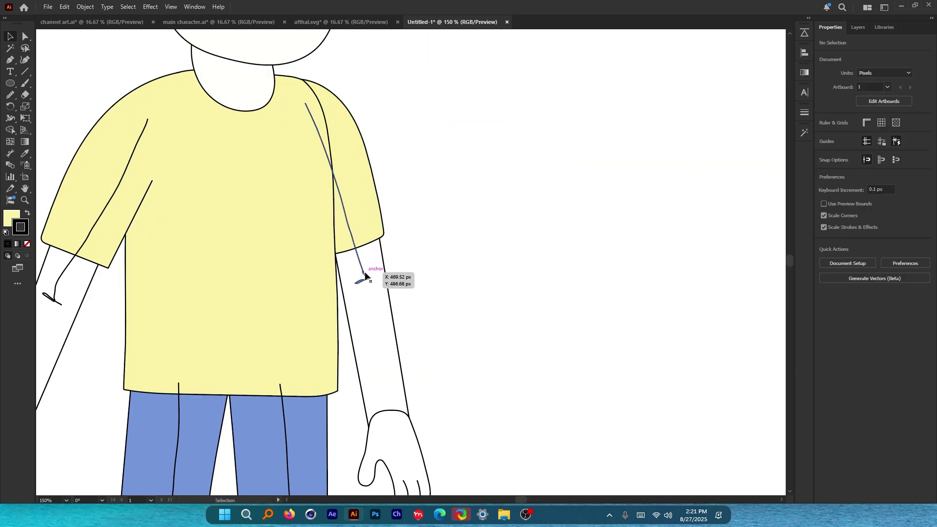
drag(365, 276, 499, 235)
key(ctrl+z)
Pull the traced shirt body away from the sleeve to check their overlap, and undo the move.
scroll(331, 171, down, 3)
drag(448, 193, 342, 200)
click(341, 201)
scroll(447, 194, up, 3)
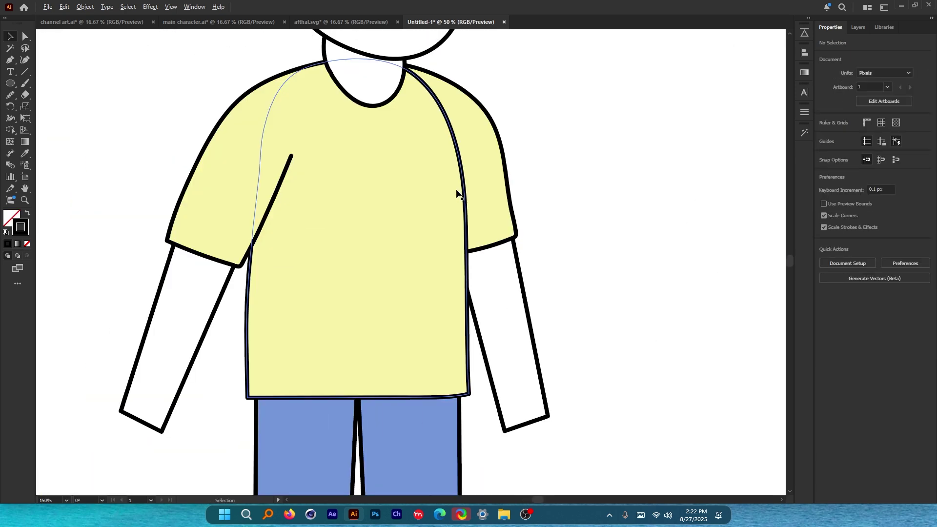
drag(431, 125, 562, 152)
key(ctrl+z)
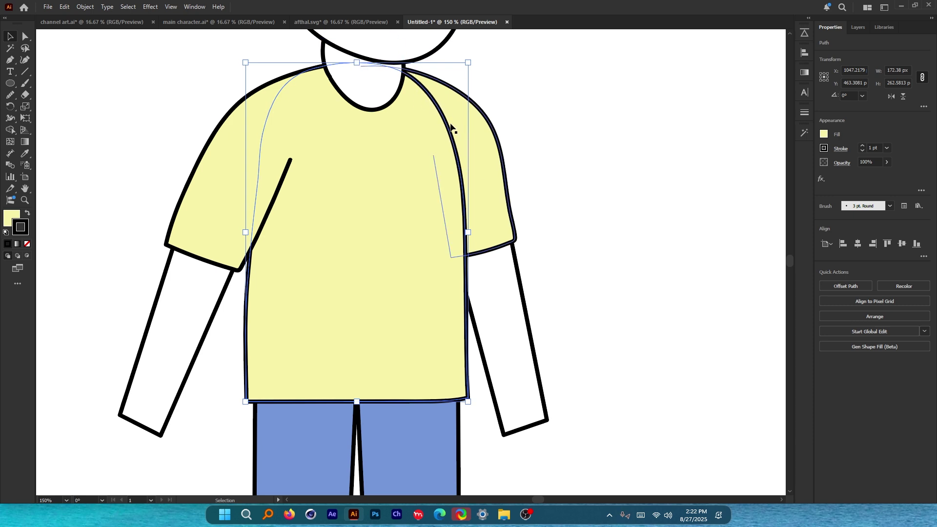
click(556, 146)
Pull the sketch's hand beside the trouser leg away from its arm.
scroll(405, 208, down, 3)
drag(288, 212, 538, 190)
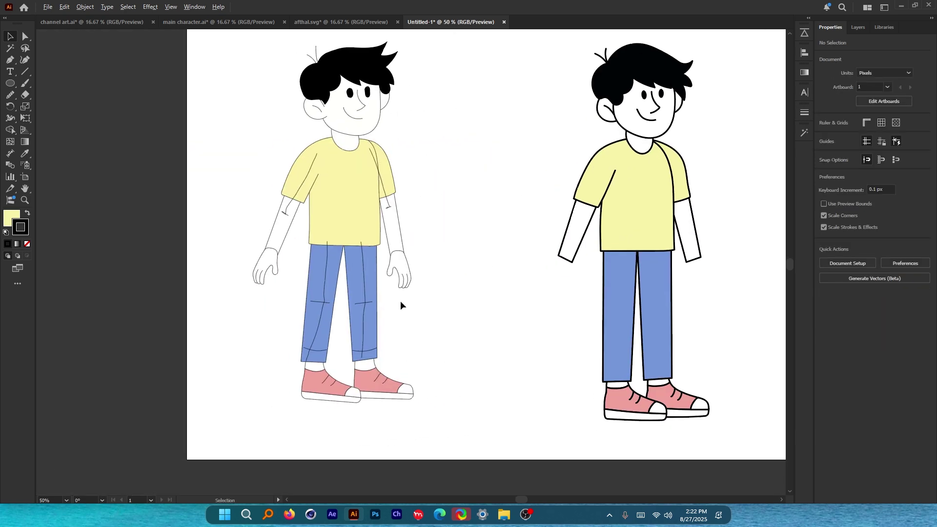
scroll(401, 305, up, 3)
scroll(439, 226, up, 2)
click(391, 188)
drag(391, 188, 552, 229)
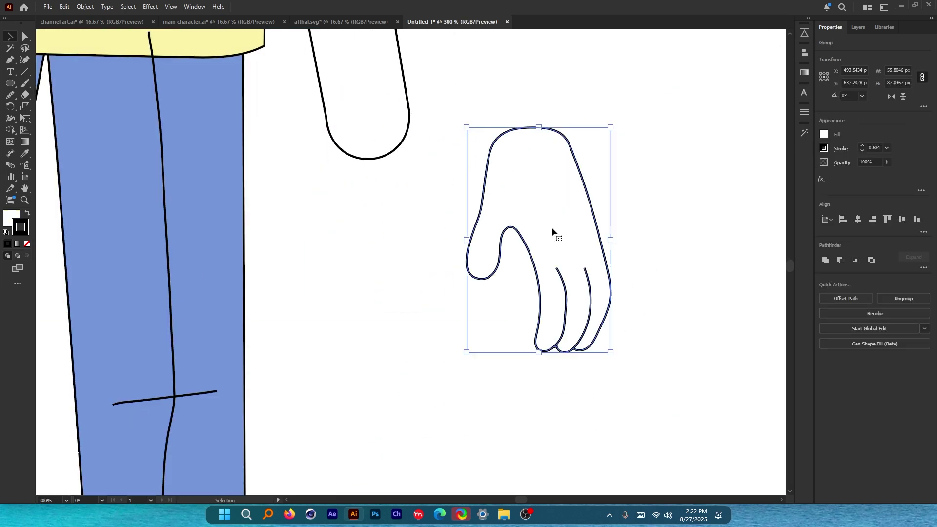
Try stroke weights of 4 pt and 3 pt on the separated hand.
click(862, 145)
click(862, 145)
click(863, 145)
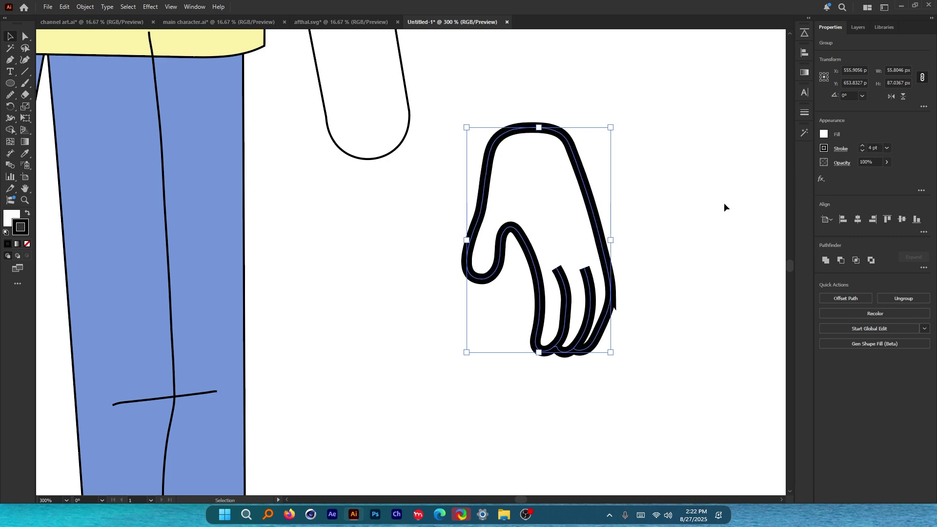
click(724, 203)
drag(553, 226, 525, 214)
click(863, 150)
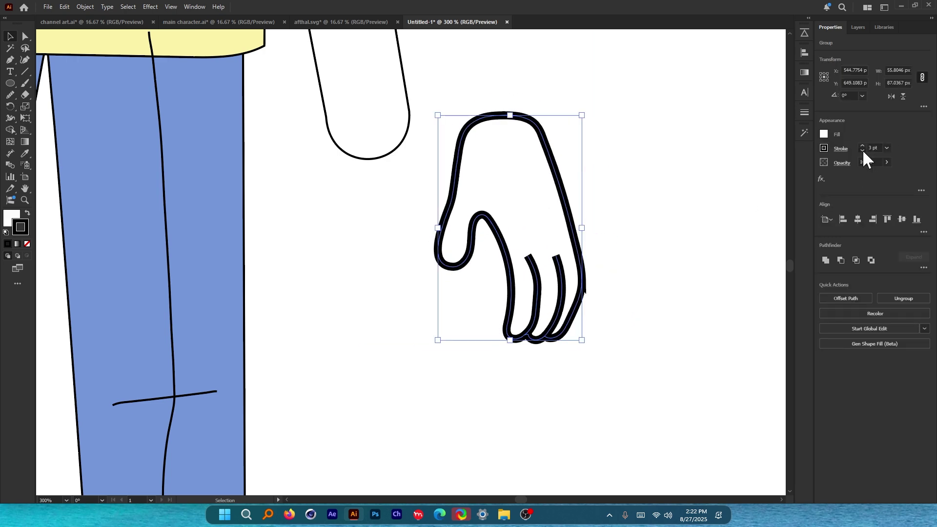
click(862, 150)
Undo the hand's stroke and position changes so it sits back on the sketch's arm.
click(325, 274)
drag(326, 274, 276, 309)
scroll(277, 309, down, 4)
key(ctrl+z)
key(ctrl+z)
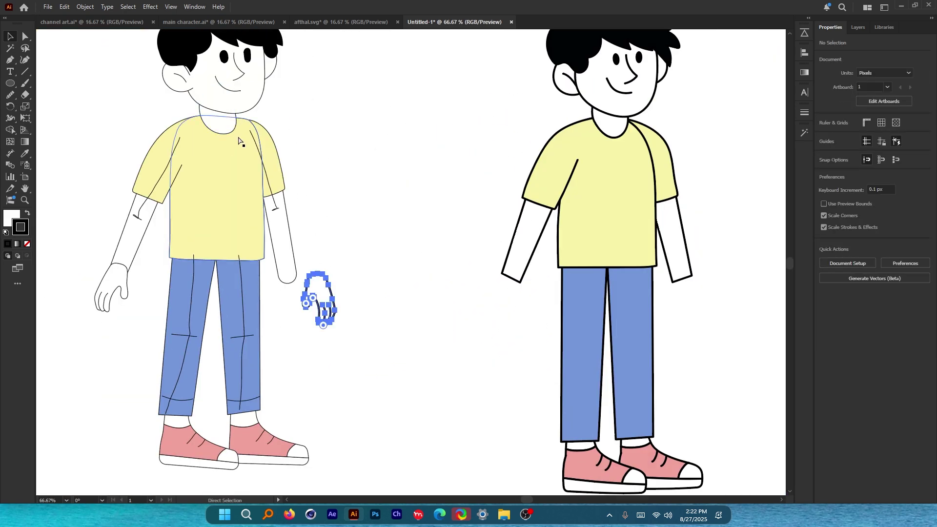
key(ctrl+z)
key(ctrl+z)
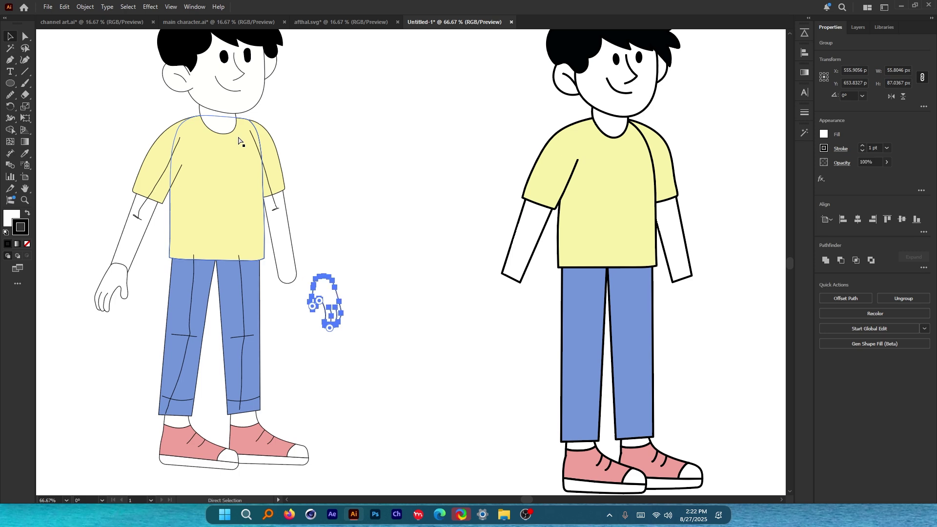
key(ctrl+z)
drag(287, 193, 338, 219)
scroll(338, 219, down, 1)
key(ctrl+z)
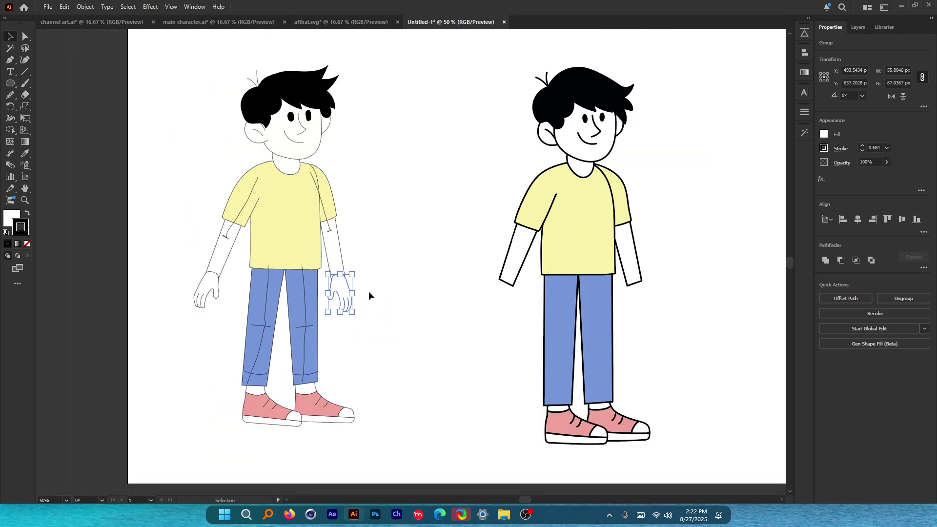
click(384, 316)
Examine the sketch hand's outline and finger lines, and compare them with the traced figure's open arm ends.
scroll(323, 318, up, 2)
scroll(342, 254, up, 2)
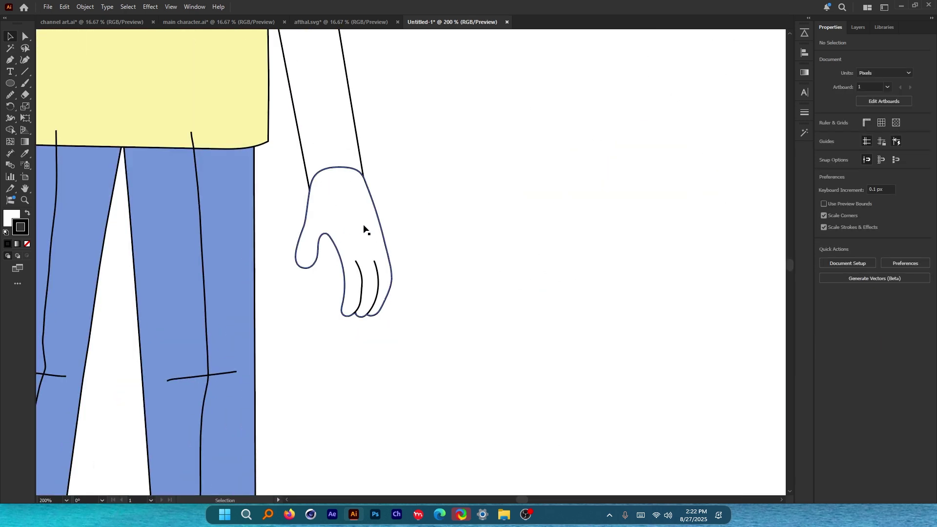
scroll(365, 230, down, 2)
scroll(408, 255, right, 5)
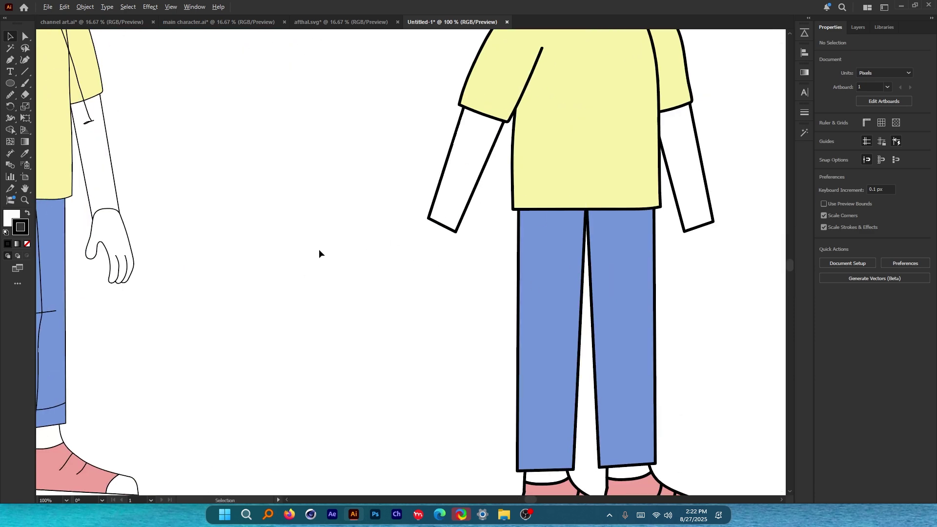
scroll(320, 252, down, 1)
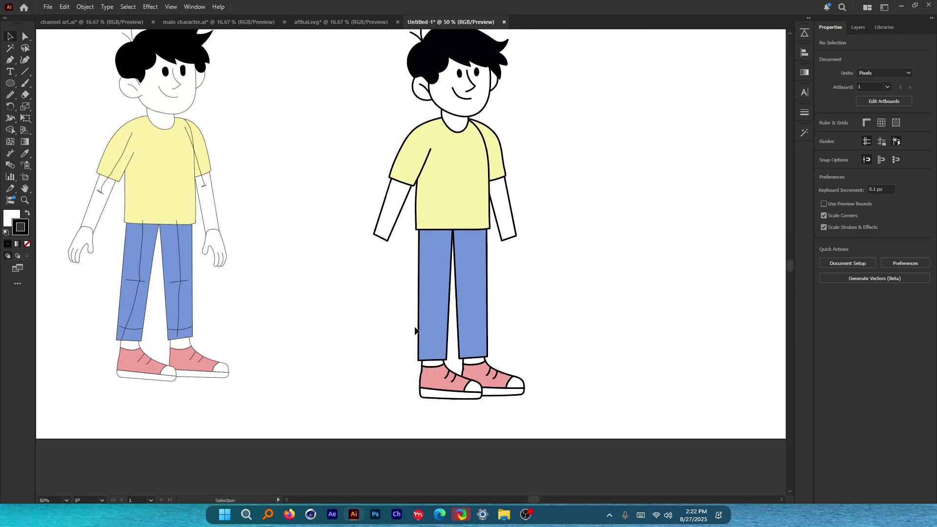
scroll(187, 278, up, 2)
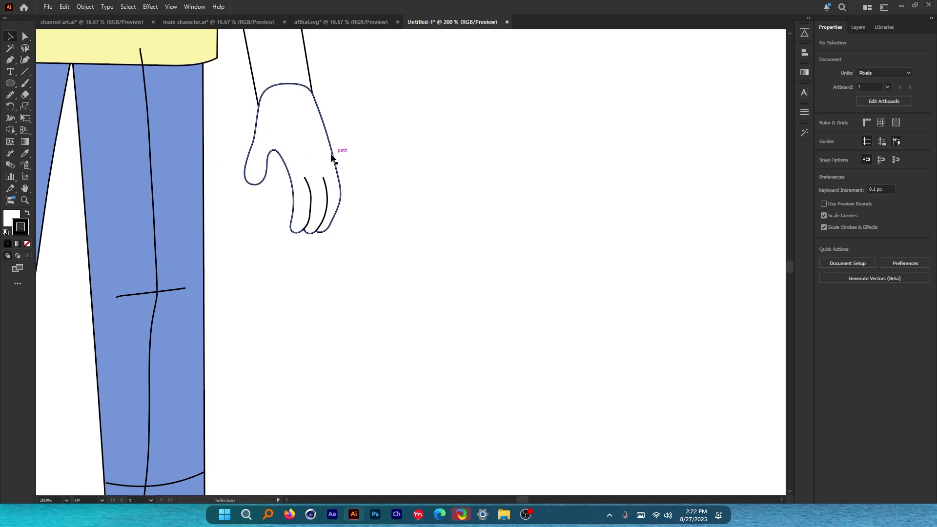
scroll(242, 90, up, 2)
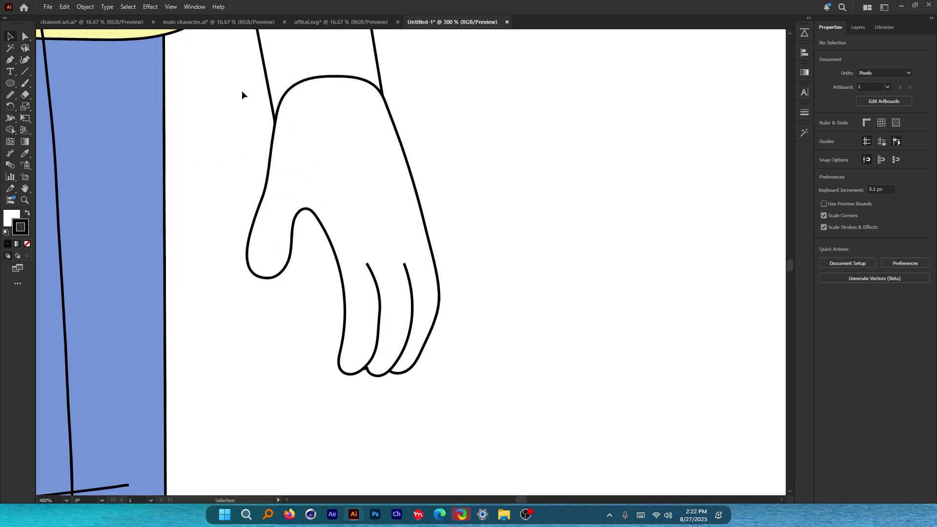
scroll(243, 140, up, 1)
scroll(419, 155, down, 1)
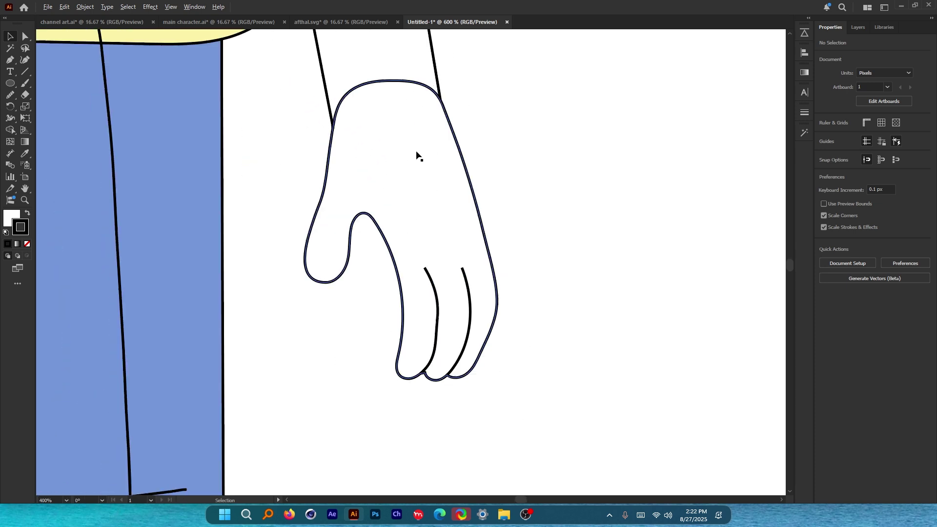
drag(559, 155, 562, 174)
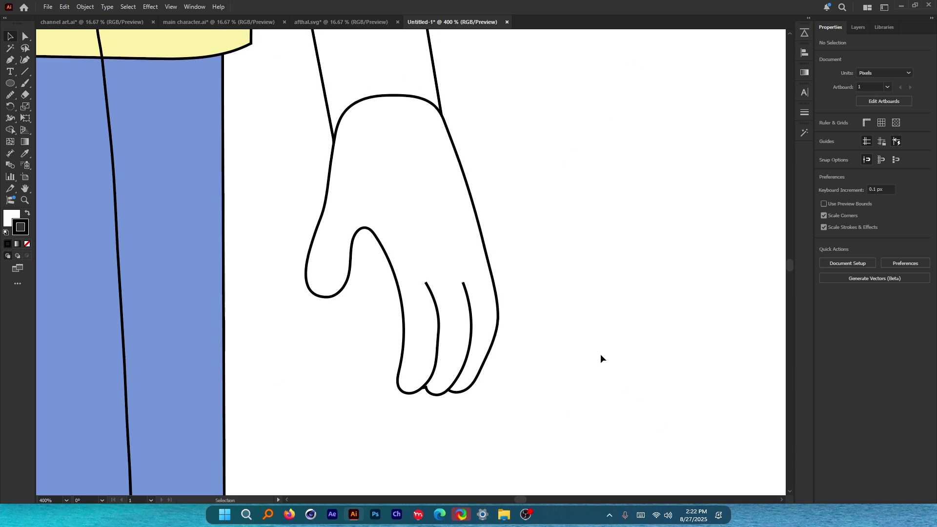
key(ctrl+0)
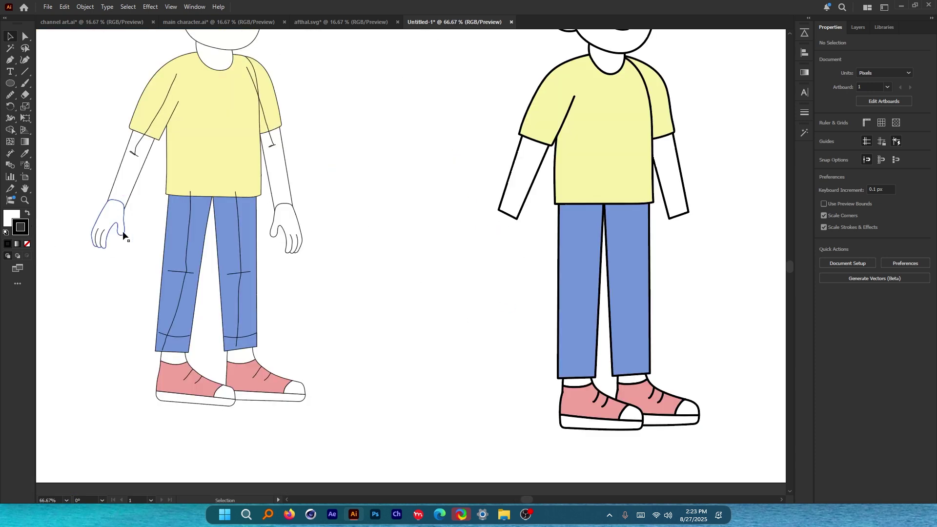
Copy both sketch hands to the traced arms' ends and match their appearance to the traced arm with the Eyedropper.
drag(329, 225, 688, 245)
shift+click(93, 227)
scroll(696, 259, up, 2)
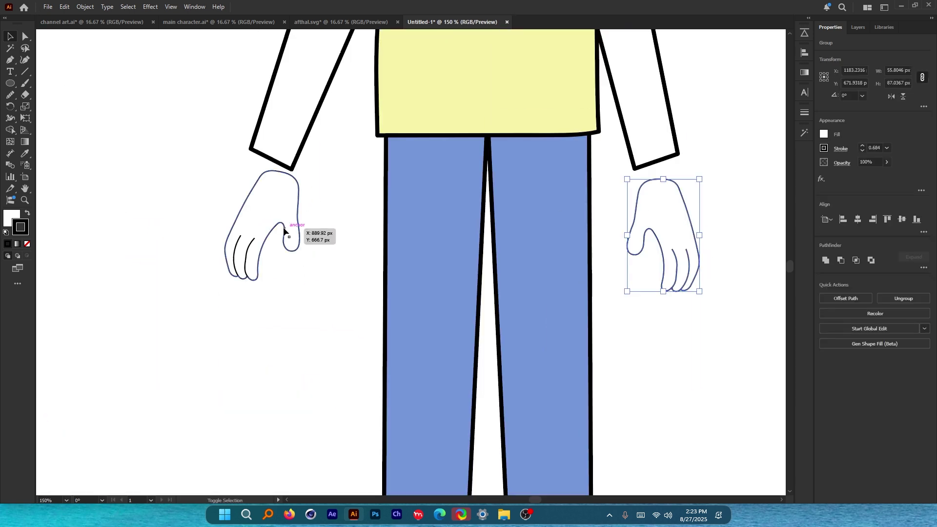
key(i)
click(280, 112)
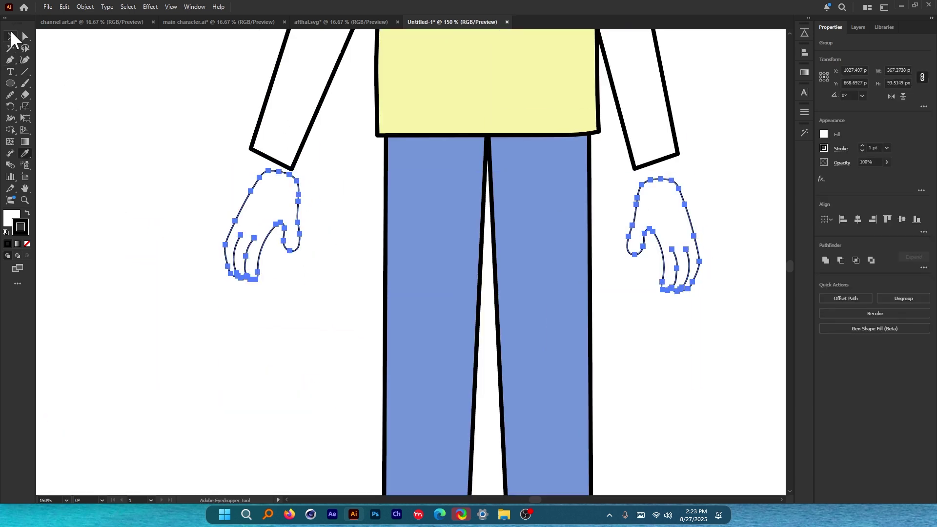
Move each copied hand up separately so it overlaps the wrist end of its traced arm.
click(10, 36)
shift+click(264, 235)
scroll(265, 234, down, 3)
drag(391, 145, 464, 189)
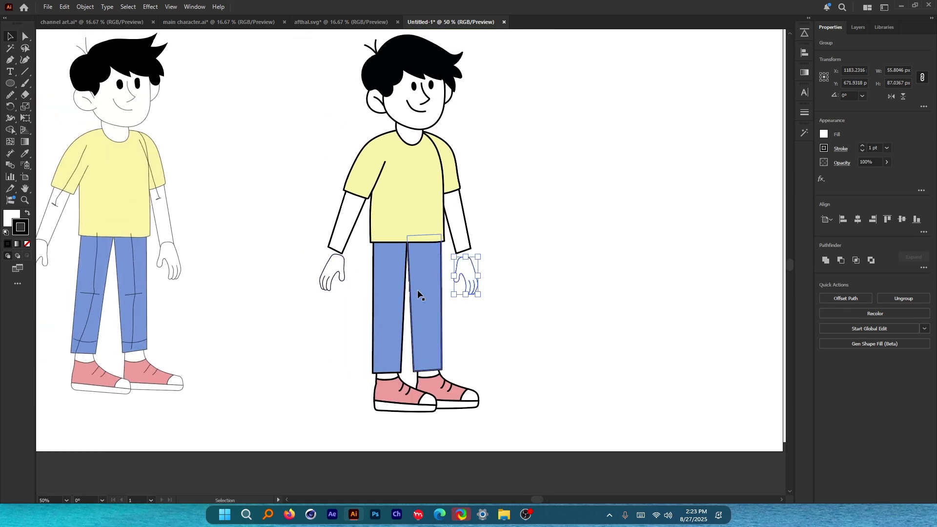
scroll(418, 289, up, 3)
drag(537, 235, 537, 208)
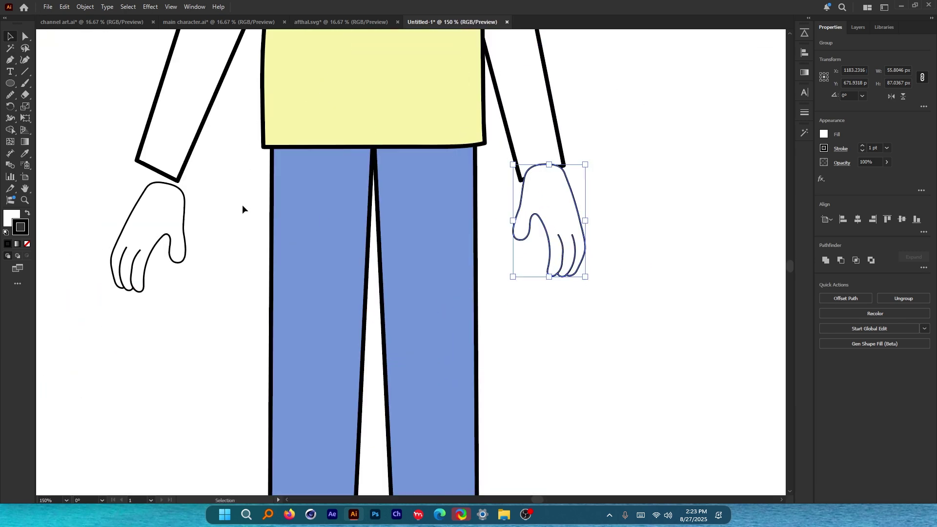
drag(159, 196, 162, 180)
Apply the 3 pt. Round brush to the outlines of both hands together with the traced arms.
drag(120, 129, 220, 210)
scroll(487, 220, down, 3)
scroll(488, 220, up, 3)
drag(585, 140, 512, 210)
click(890, 206)
click(818, 227)
click(802, 227)
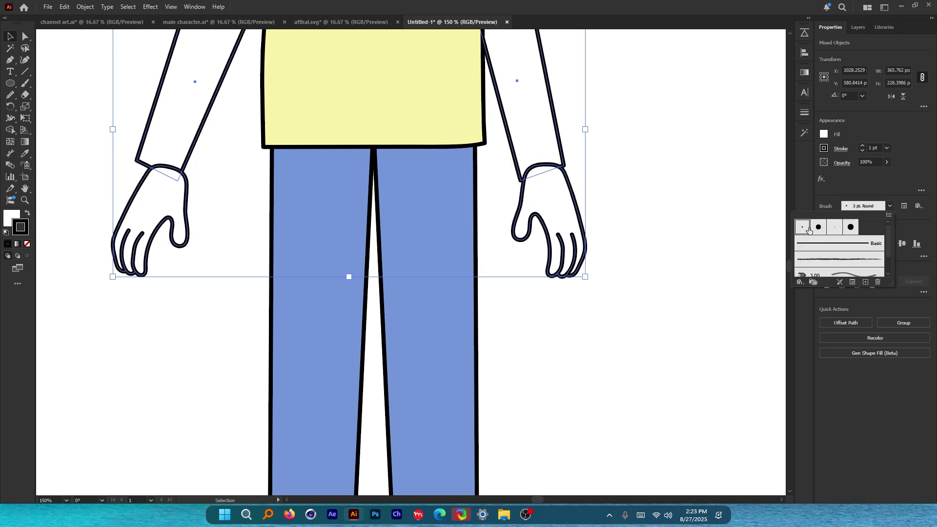
click(688, 259)
scroll(422, 330, down, 3)
scroll(461, 292, up, 5)
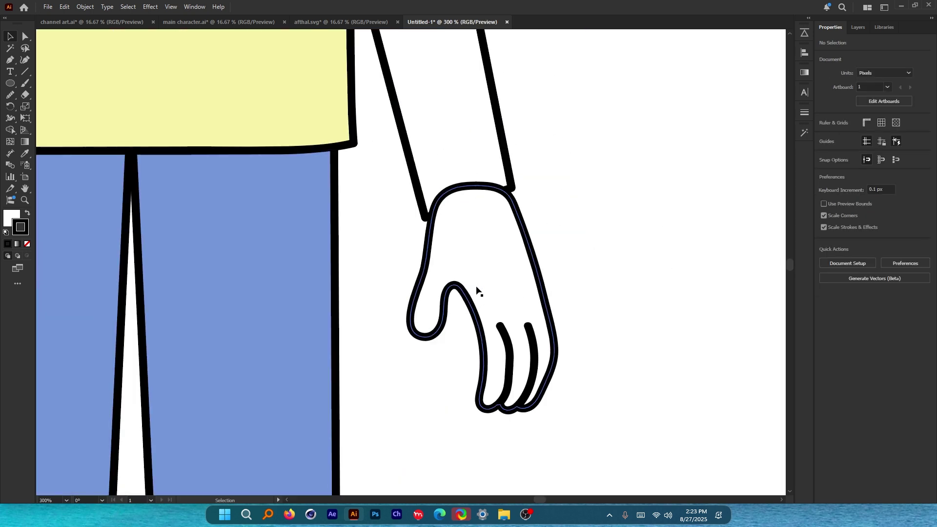
Move both traced hands further up so each one overlaps the wrist end of its arm.
drag(476, 288, 429, 223)
drag(516, 361, 536, 339)
drag(437, 238, 446, 217)
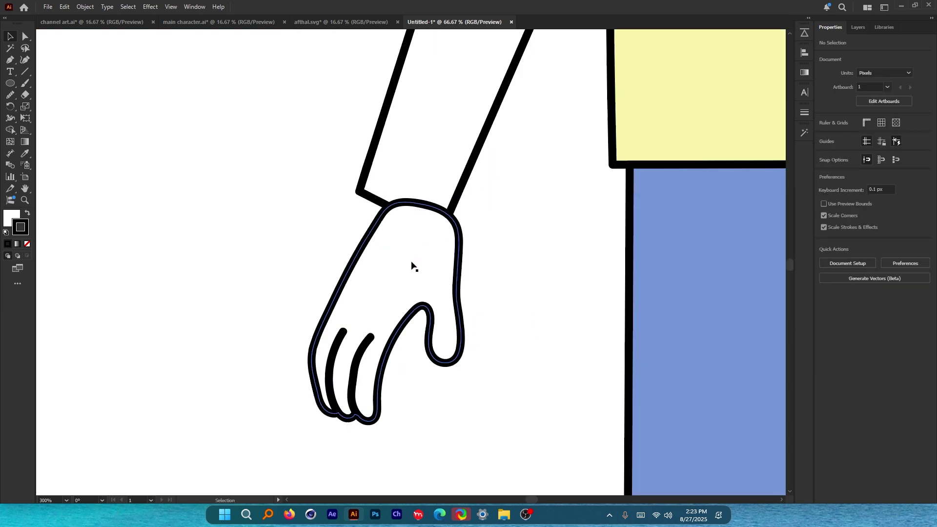
drag(411, 262, 405, 213)
scroll(342, 263, down, 6)
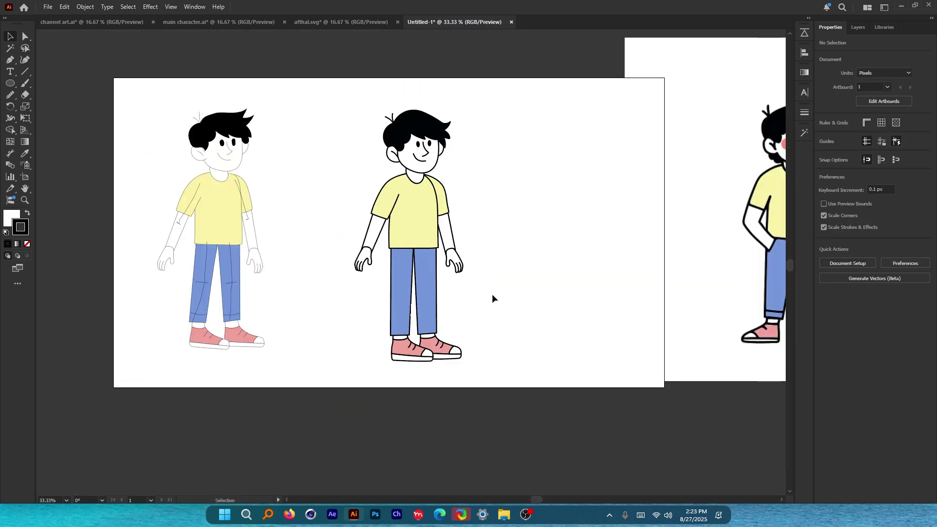
Rotate the traced figure's right-side hand to about 5° counterclockwise and nudge it into line with the arm.
scroll(492, 294, up, 5)
click(476, 254)
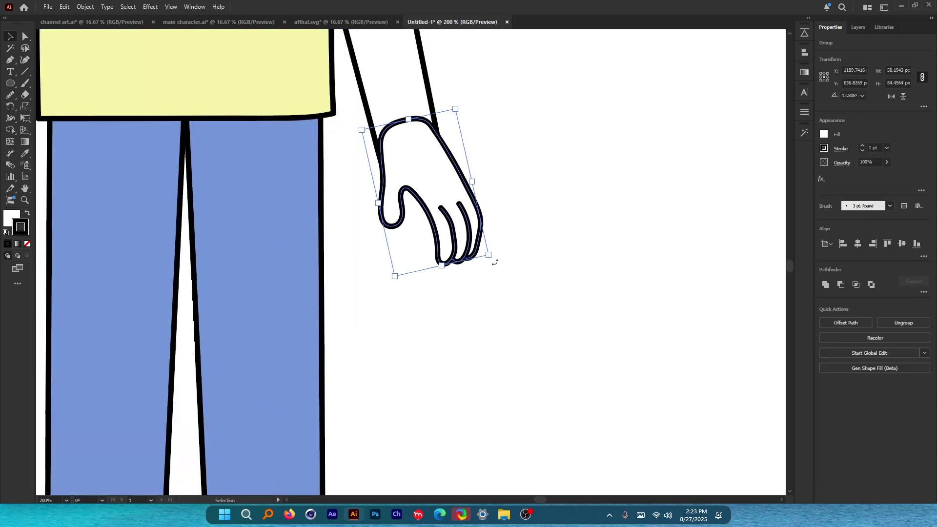
drag(495, 262, 484, 268)
drag(433, 196, 430, 201)
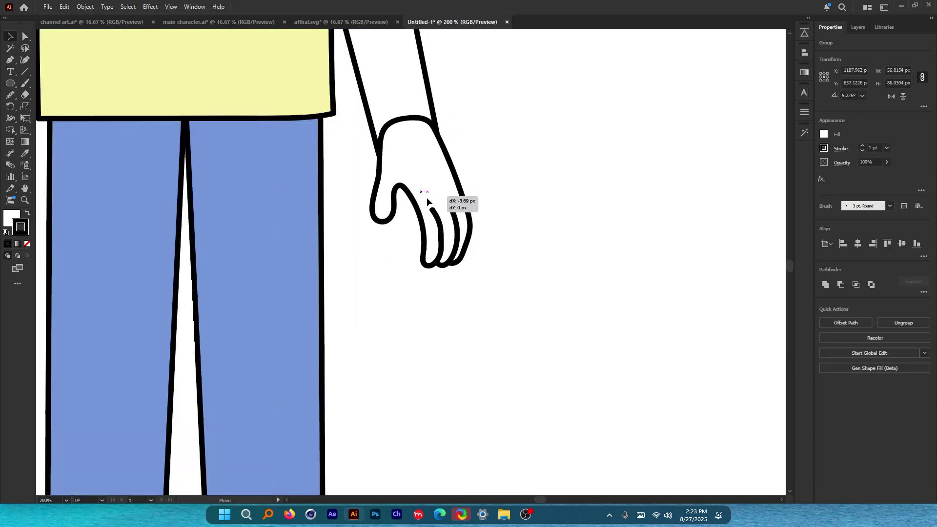
Rotate the traced figure's left-side hand about 5° counterclockwise and nudge it into line with its arm.
scroll(430, 202, down, 3)
scroll(248, 158, up, 3)
click(244, 263)
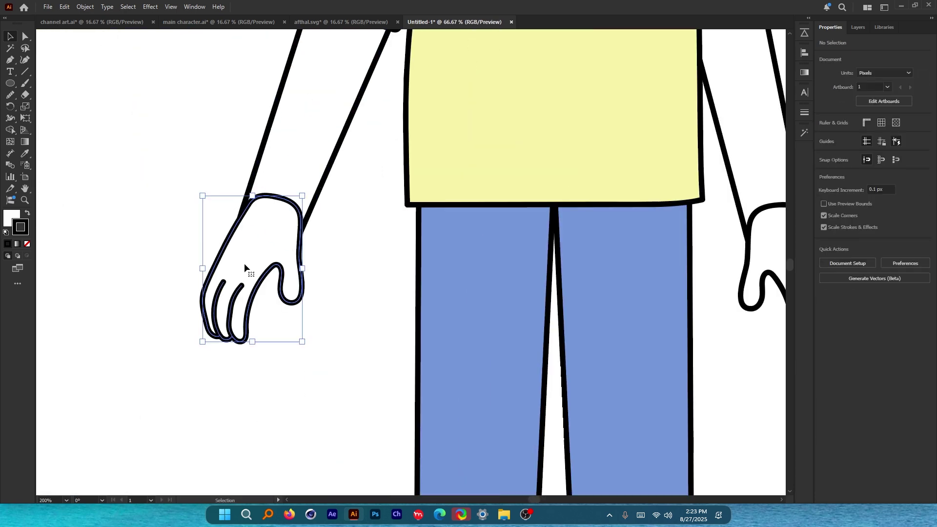
mouse_move(310, 347)
mouse_down()
mouse_move(324, 336)
mouse_move(317, 341)
mouse_up()
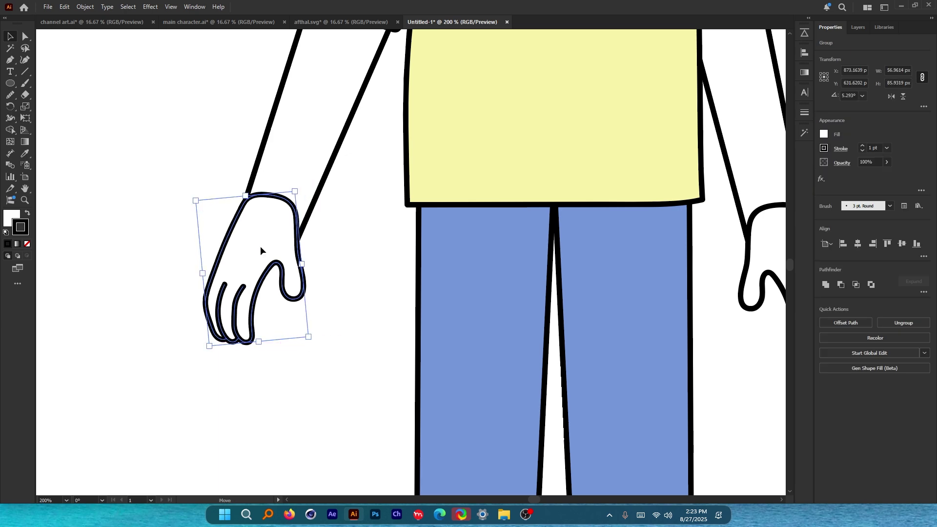
drag(260, 246, 261, 246)
click(317, 317)
scroll(338, 334, down, 3)
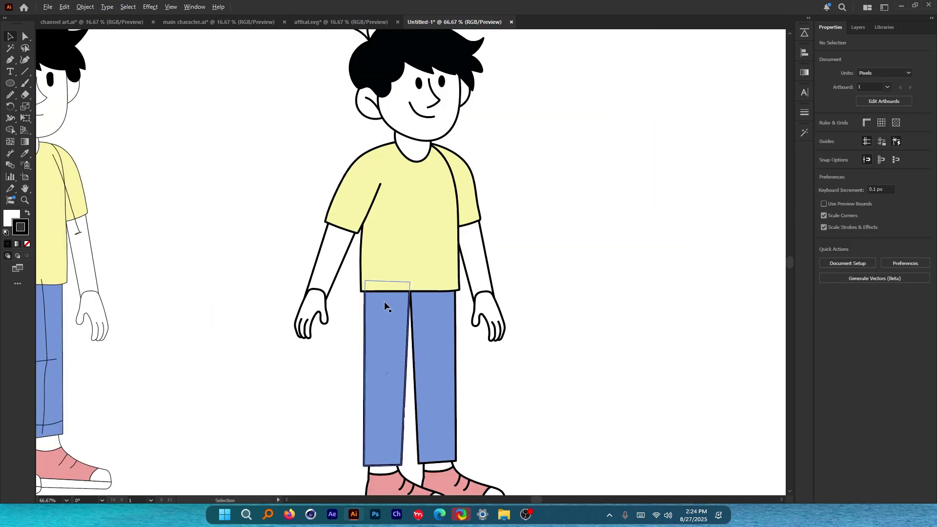
Try a large rotation of the right-side hand to check how its joint meets the square arm end.
scroll(511, 328, up, 2)
scroll(510, 324, up, 6)
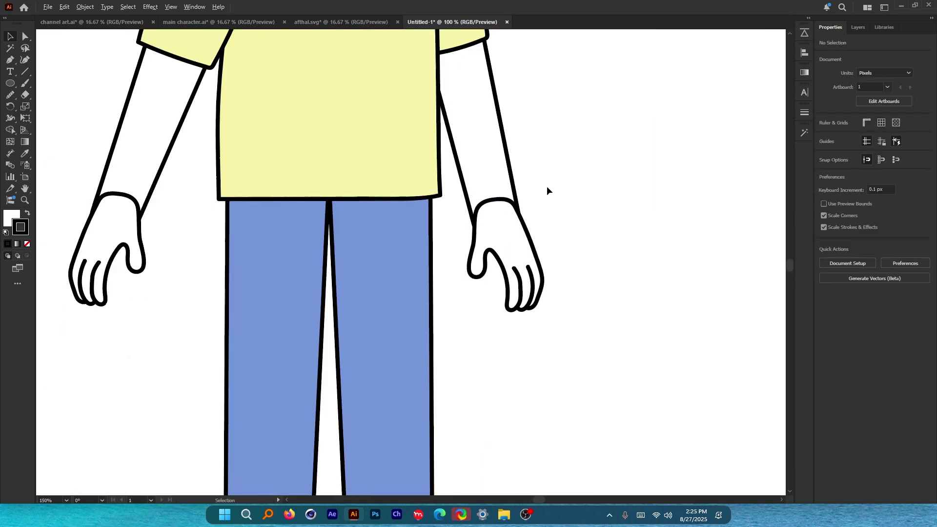
click(441, 280)
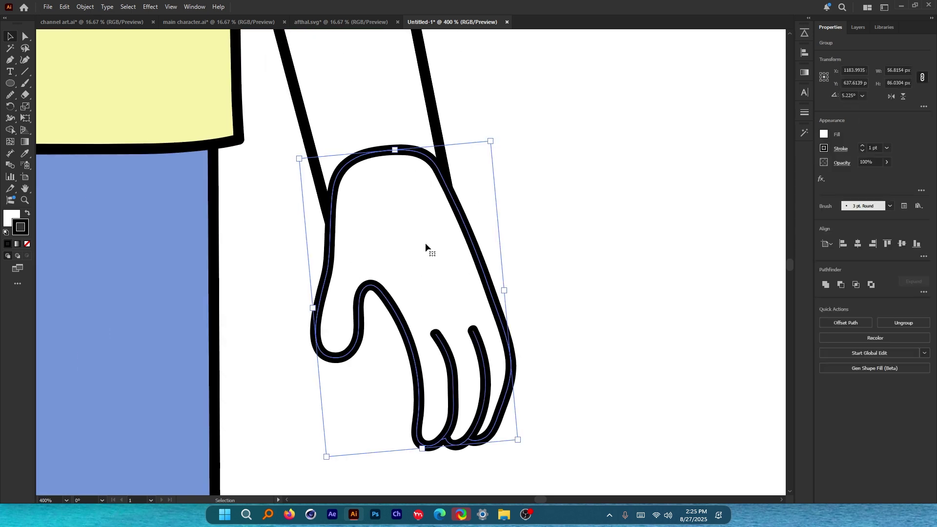
scroll(452, 251, down, 5)
scroll(455, 253, up, 2)
key(r)
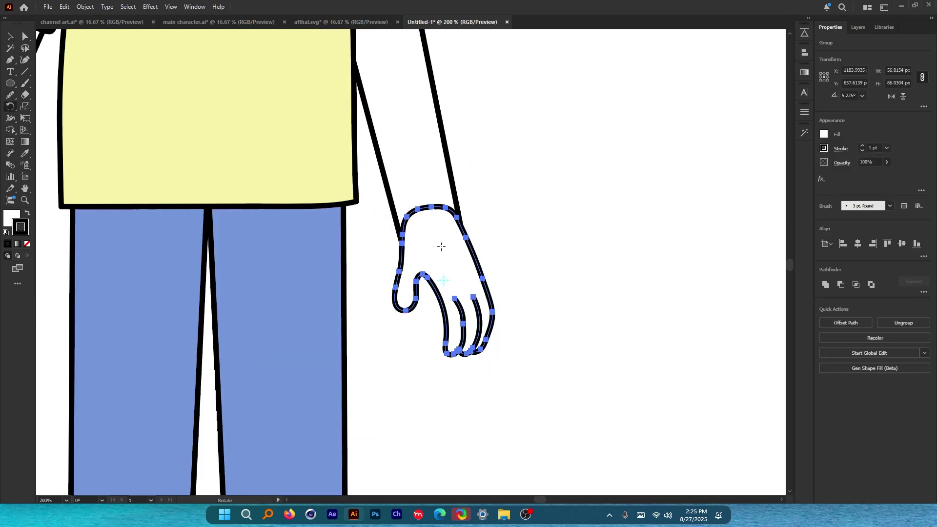
scroll(430, 231, down, 2)
drag(543, 327, 560, 193)
scroll(439, 249, up, 4)
scroll(445, 238, up, 3)
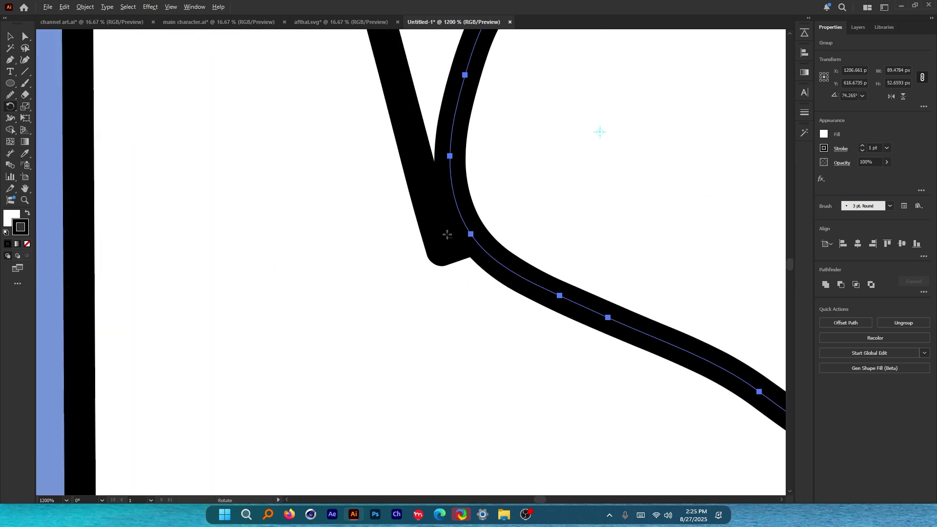
scroll(435, 240, down, 6)
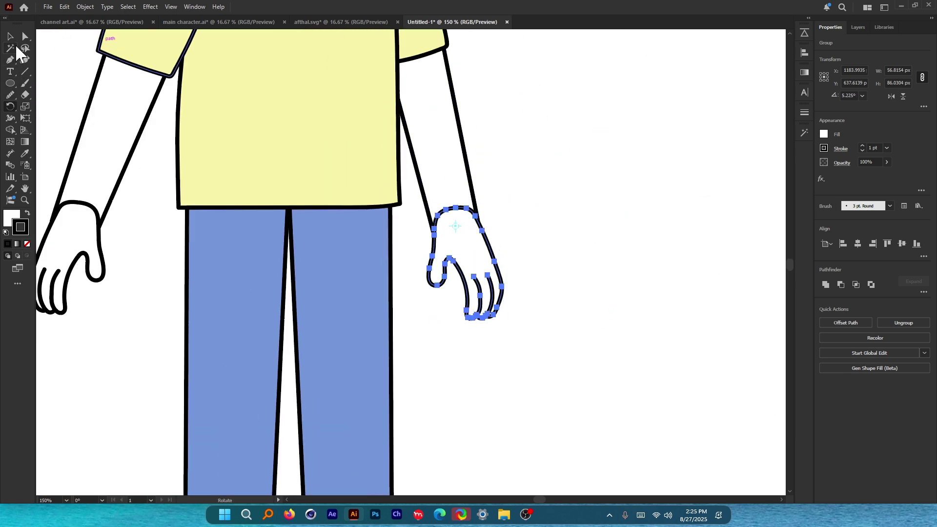
Select both traced hands and hide them so the arm ends are exposed.
click(11, 36)
click(512, 195)
drag(512, 195, 594, 205)
click(566, 242)
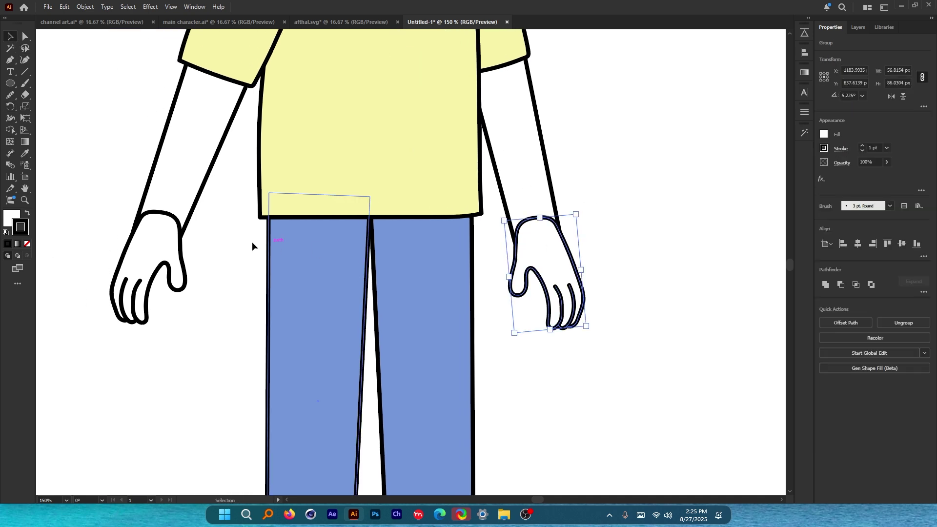
shift+click(146, 248)
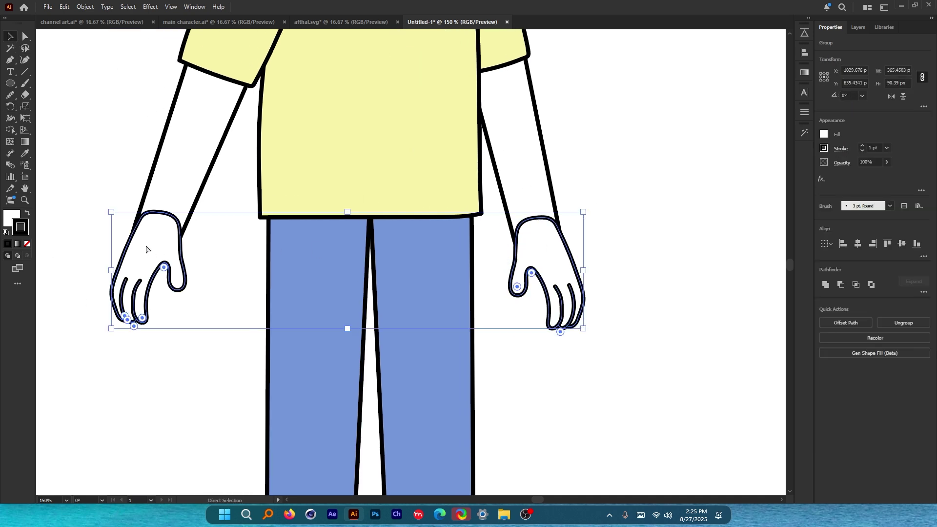
key(ctrl+3)
Round the wrist corners of both traced arms fully, so each arm ends in a semicircle.
scroll(147, 234, up, 1)
click(150, 211)
key(a)
shift+click(653, 233)
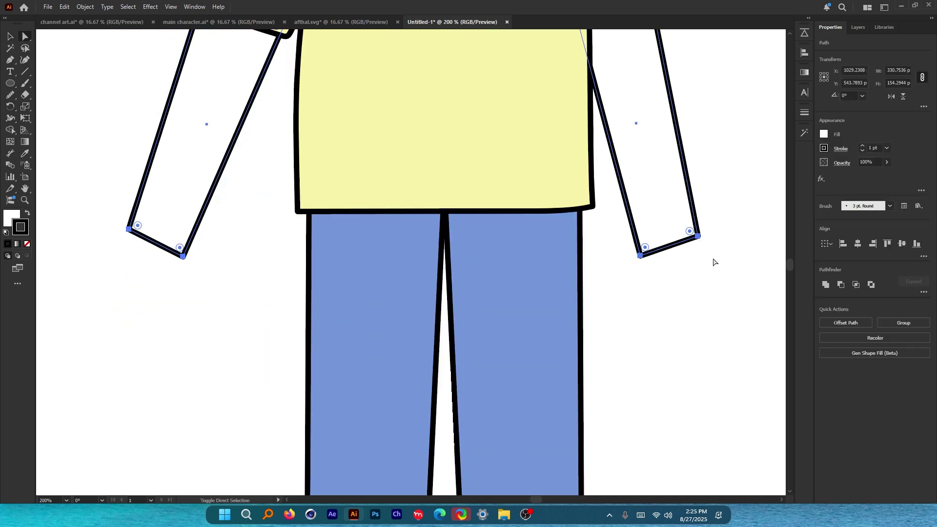
drag(622, 225, 621, 224)
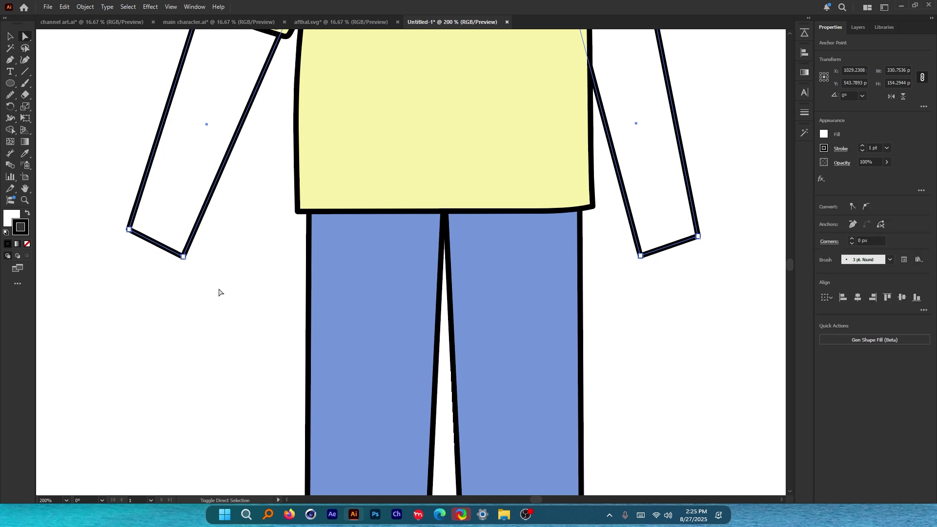
click(130, 234)
drag(136, 227, 170, 184)
click(641, 255)
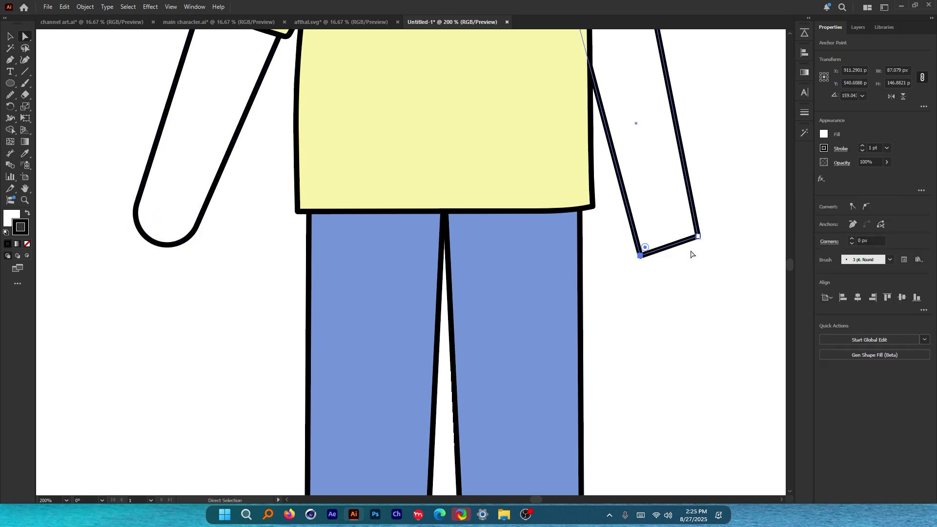
shift+click(698, 236)
drag(691, 230, 674, 182)
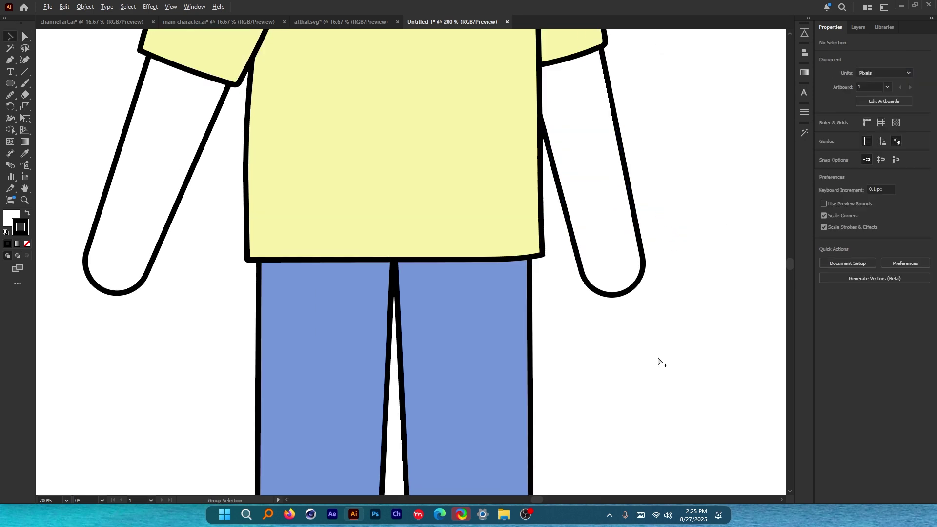
Show the hidden hands again and shift the right-side hand slightly up over the rounded arm end.
key(ctrl+alt+3)
click(693, 326)
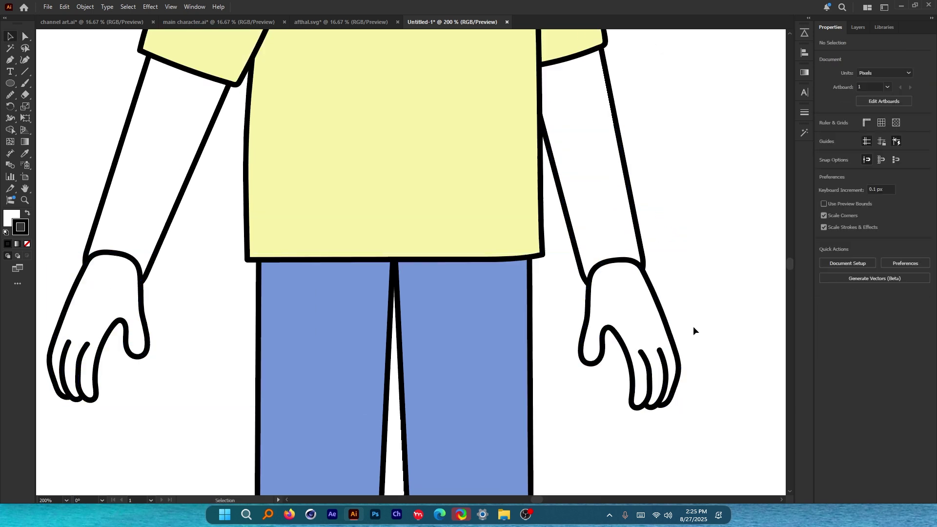
drag(698, 323, 683, 322)
scroll(683, 321, up, 2)
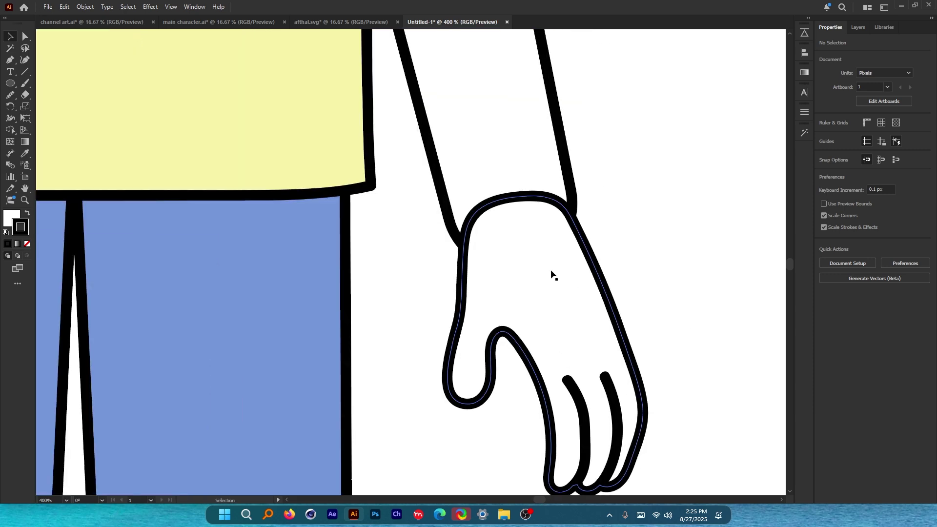
scroll(584, 362, down, 3)
scroll(591, 360, up, 3)
drag(560, 314, 458, 324)
scroll(494, 304, down, 1)
Try rotating the right-side hand inward to test the rounded wrist joint, and undo the rotation.
key(r)
scroll(458, 324, down, 3)
scroll(489, 364, up, 1)
drag(513, 288, 423, 331)
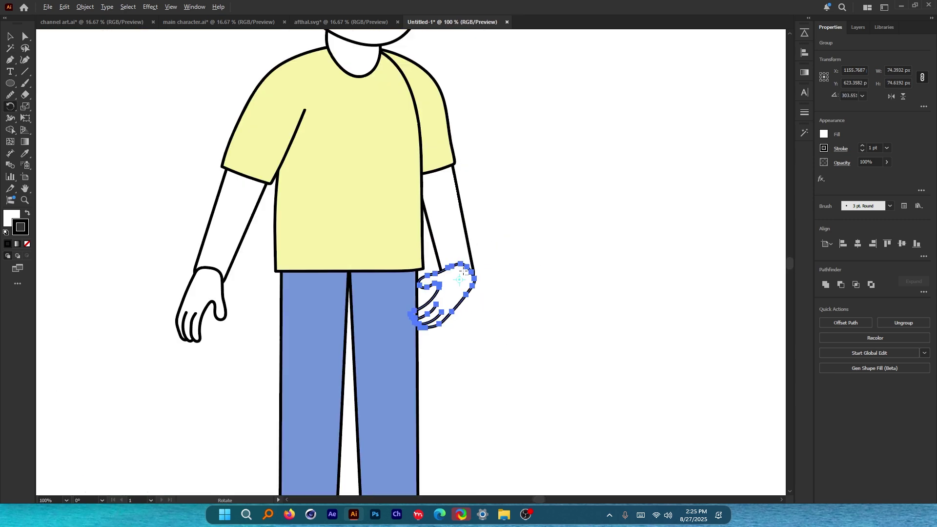
key(ctrl+z)
scroll(463, 272, up, 3)
key(ctrl+z)
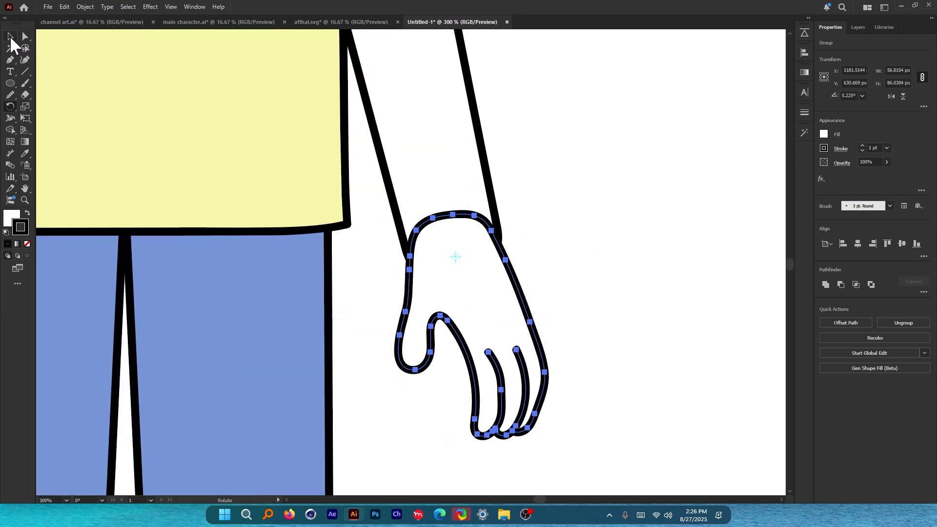
Lower the right-side hand's opacity to 40% and align its wrist outline with the rounded arm end.
click(10, 38)
scroll(414, 234, up, 1)
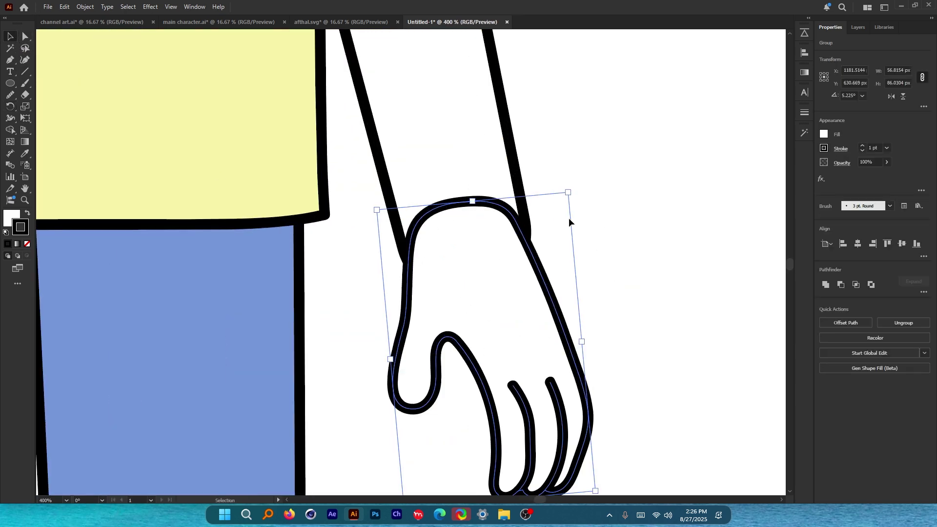
drag(887, 171, 863, 174)
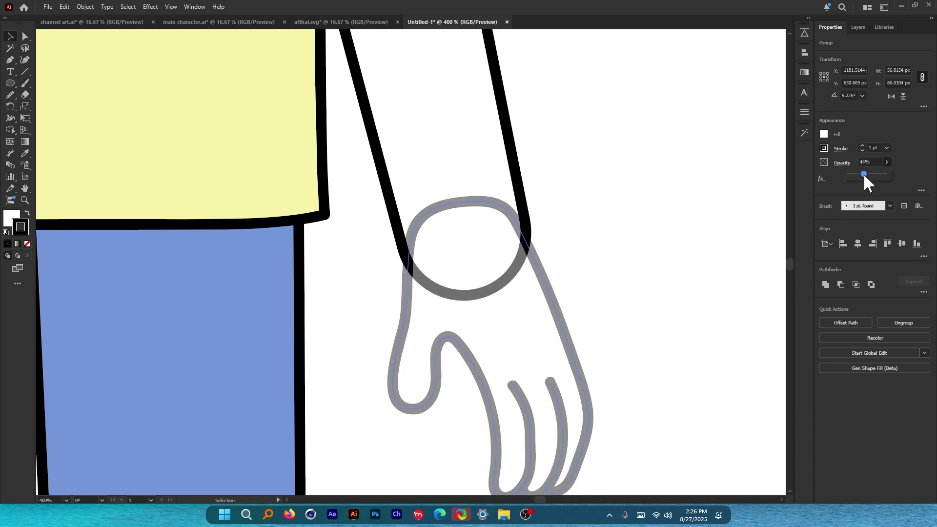
drag(540, 294, 535, 280)
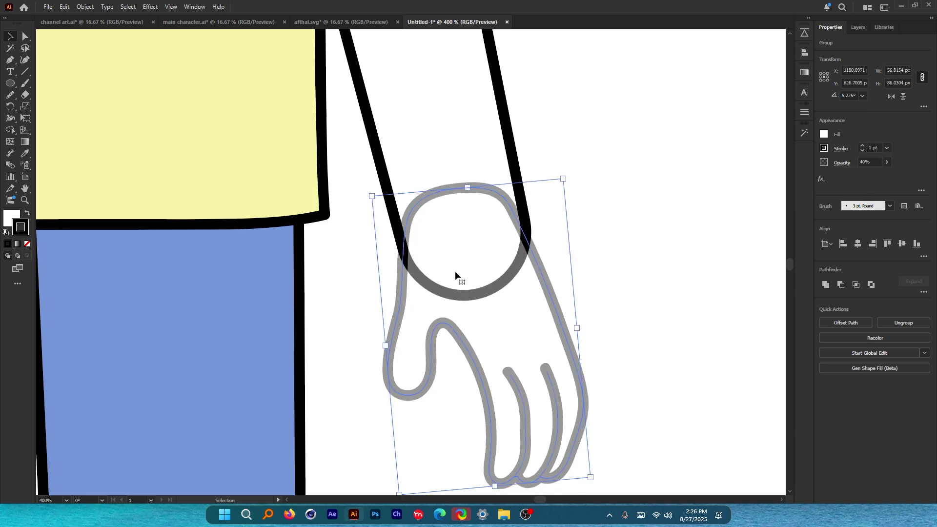
key(ctrl+shift+a)
key(ctrl+alt+g)
mouse_move(466, 293)
mouse_down()
mouse_move(416, 266)
mouse_move(407, 214)
mouse_move(423, 193)
mouse_move(484, 187)
mouse_move(516, 206)
mouse_move(526, 247)
mouse_move(437, 284)
mouse_up()
click(919, 491)
scroll(648, 285, down, 3)
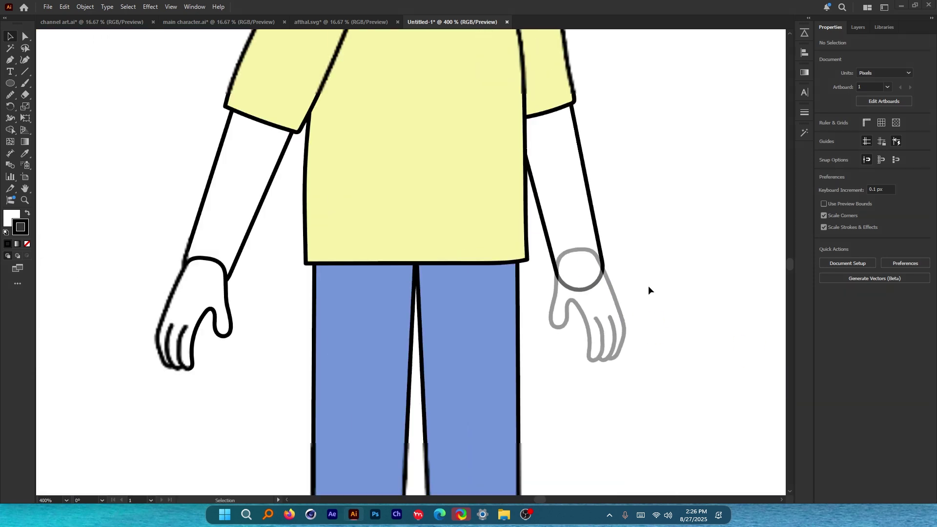
Lower the left-side hand's opacity to 42% and move it up so its wrist matches the rounded arm end.
drag(356, 290, 421, 266)
scroll(247, 257, up, 3)
click(280, 257)
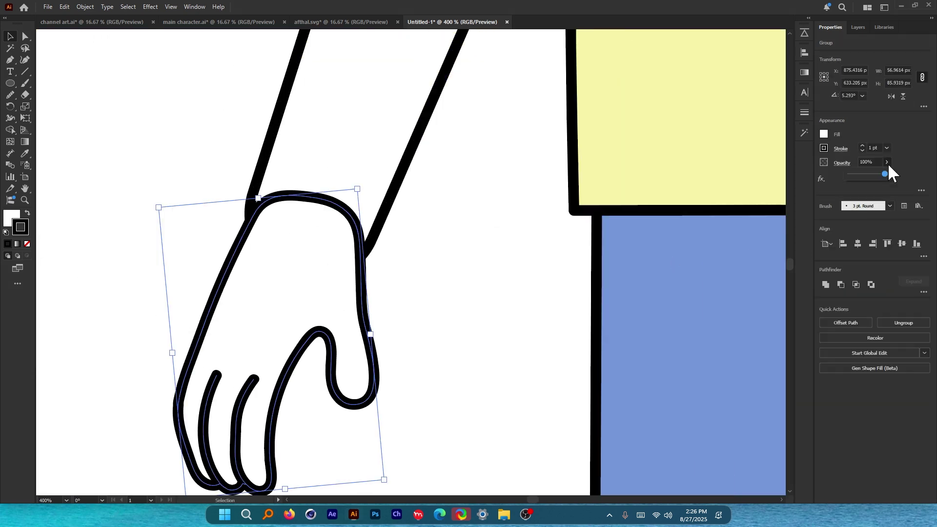
drag(885, 174, 865, 174)
drag(365, 290, 442, 255)
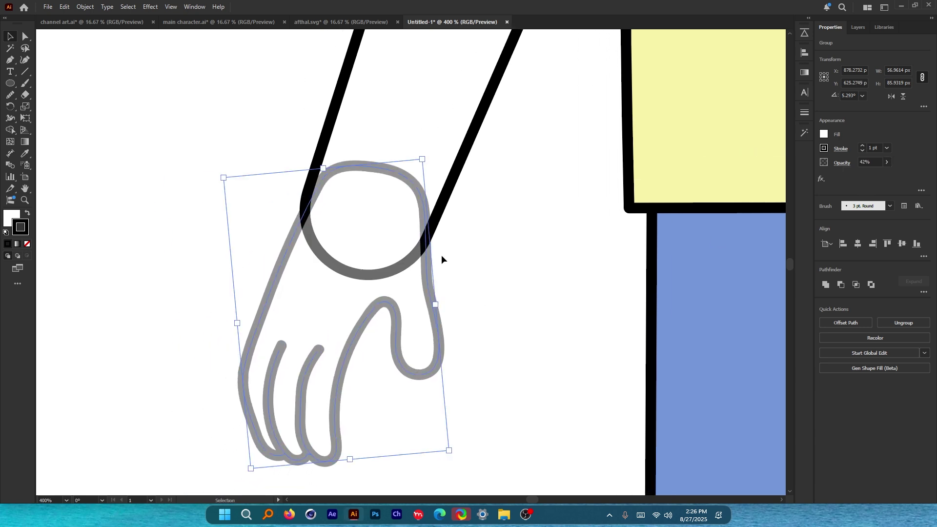
Try rotating the left-side hand outward around its wrist centre at full opacity, and undo these changes.
key(r)
click(368, 219)
scroll(362, 236, down, 2)
drag(442, 289, 357, 251)
click(886, 162)
click(889, 174)
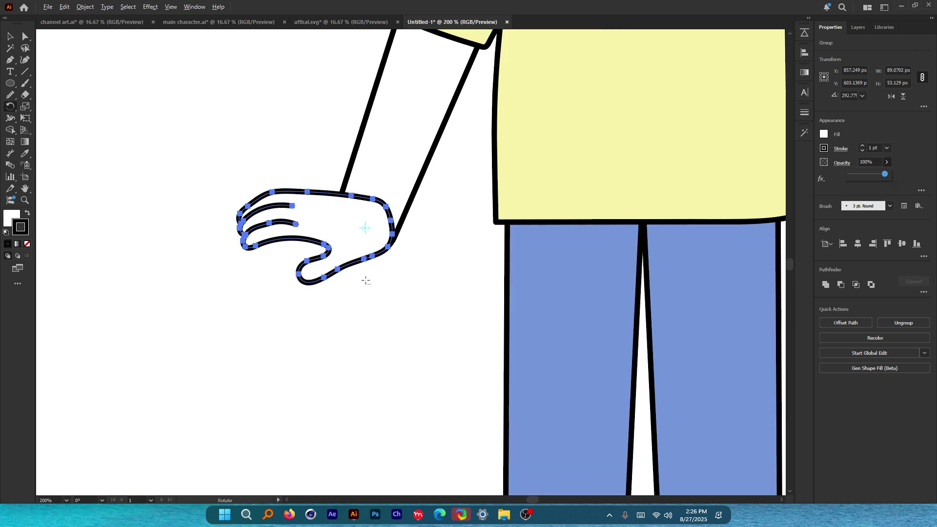
scroll(367, 281, down, 1)
mouse_move(269, 227)
mouse_down()
mouse_move(371, 269)
mouse_move(379, 261)
mouse_move(353, 276)
mouse_move(298, 250)
mouse_move(279, 224)
mouse_up()
scroll(272, 250, down, 3)
key(ctrl+z)
key(ctrl+z)
key(ctrl+z)
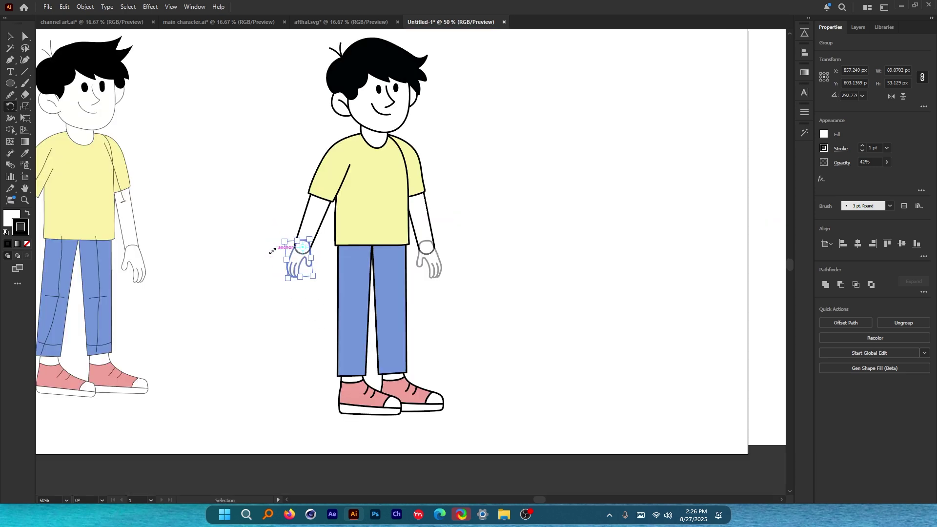
Examine how the semi-transparent left-side hand's outline overlaps the rounded end of its arm.
click(10, 36)
click(328, 260)
scroll(328, 260, up, 3)
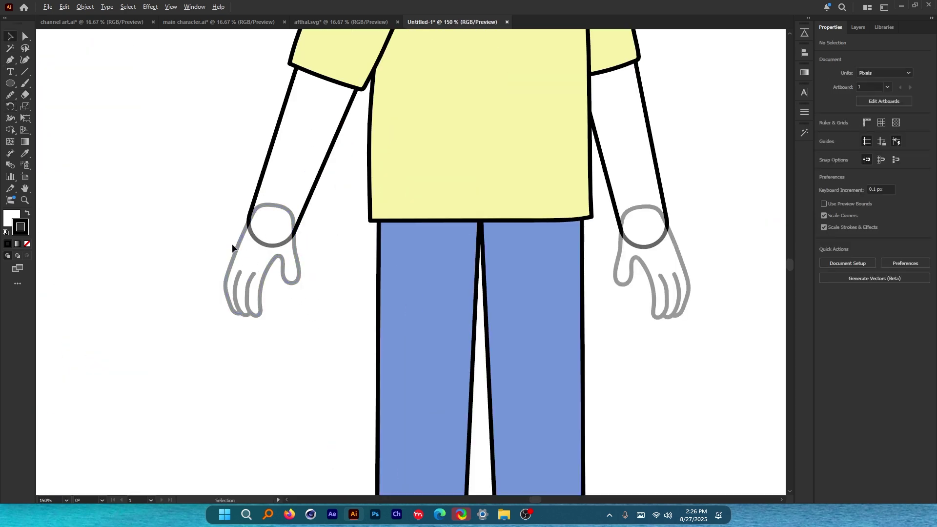
scroll(233, 247, up, 6)
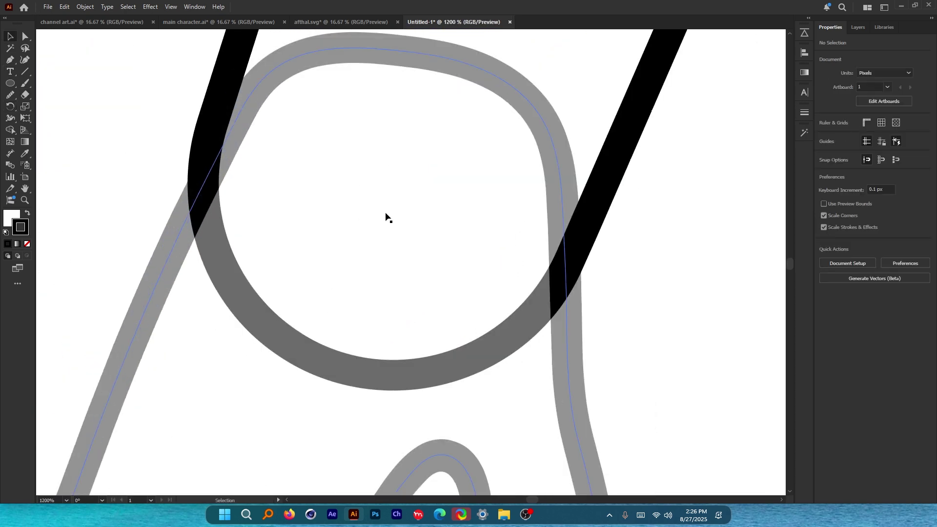
scroll(385, 214, down, 5)
scroll(385, 195, up, 4)
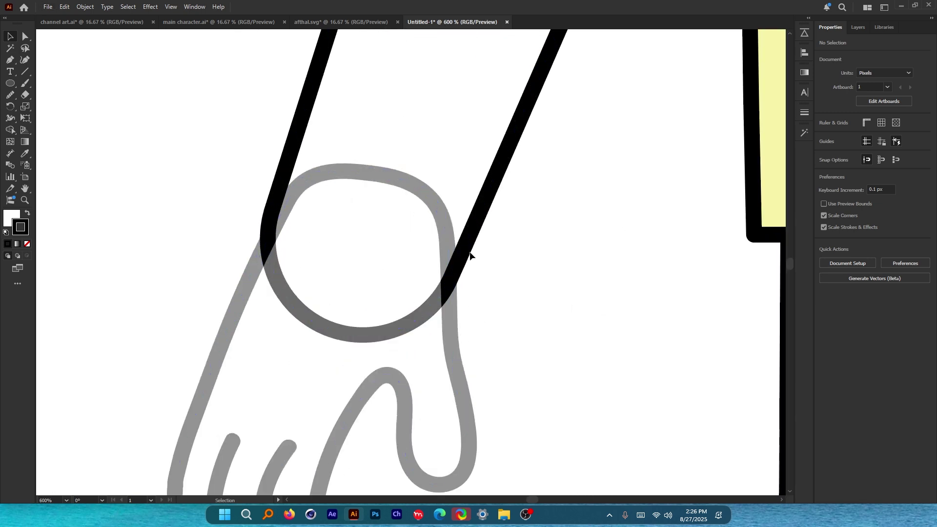
scroll(203, 241, down, 2)
scroll(241, 251, up, 2)
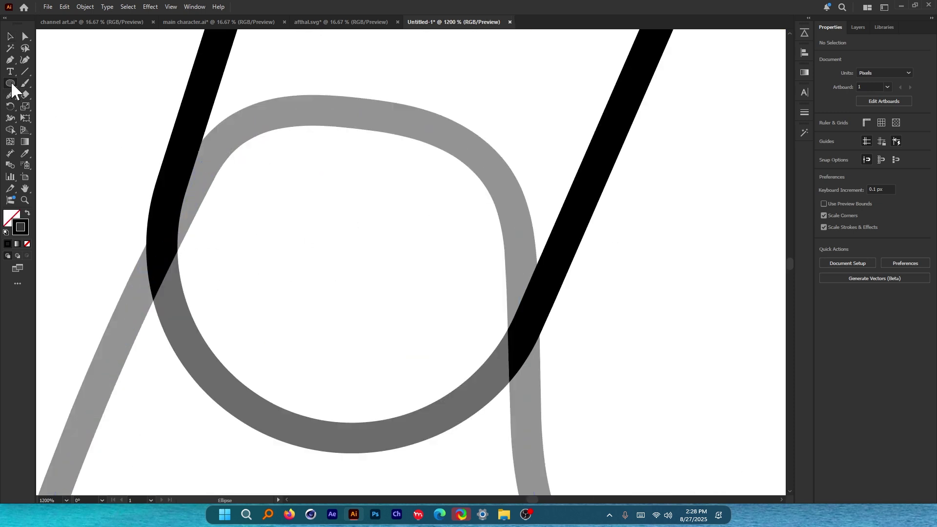
Draw a circle about 1.56 px wide inside the left-side wrist and give it a red fill with no stroke.
drag(11, 83, 53, 107)
drag(337, 268, 346, 275)
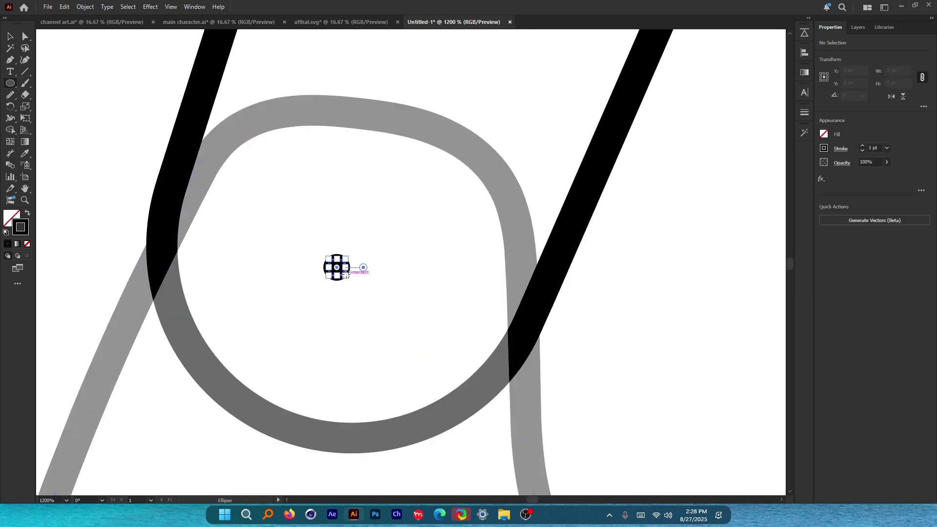
key(shift+x)
click(7, 39)
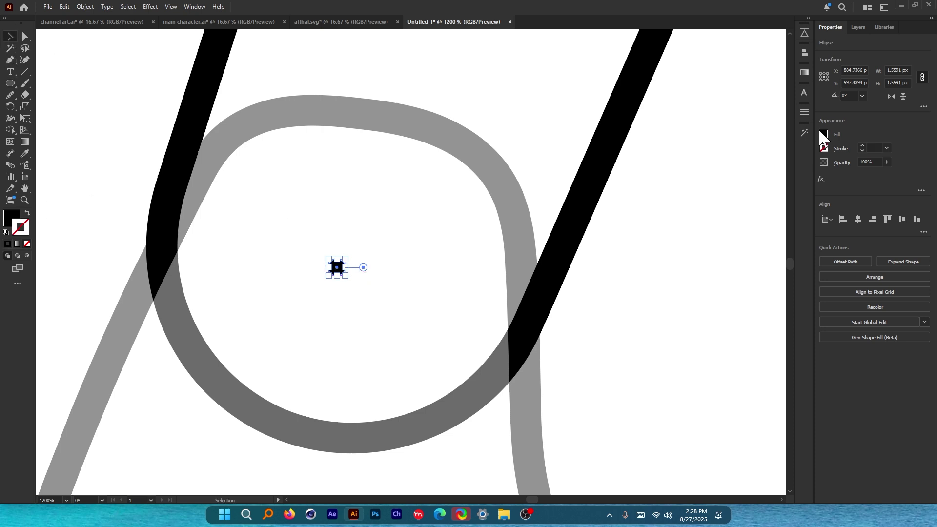
click(823, 133)
click(793, 171)
Move the red dot towards the middle of the left-side arm's rounded end.
scroll(341, 270, up, 2)
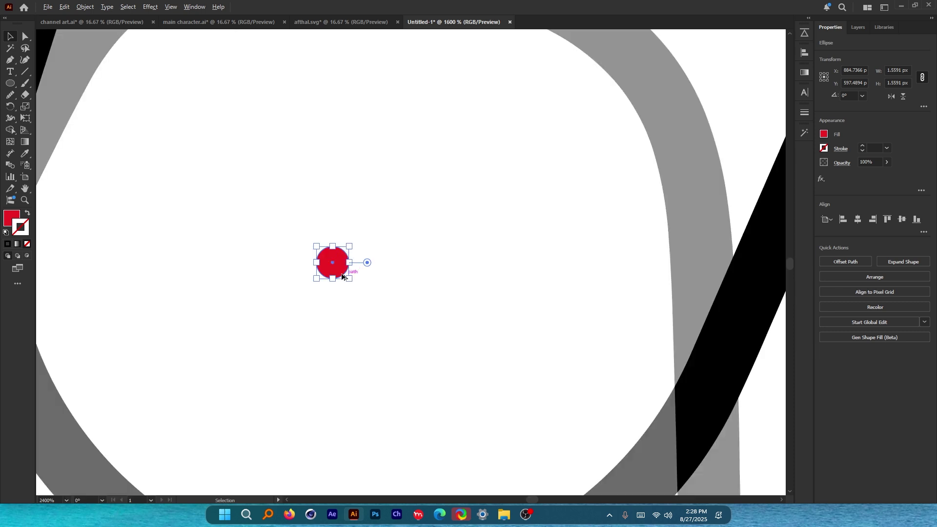
scroll(341, 269, down, 1)
mouse_move(341, 265)
mouse_down()
mouse_move(354, 267)
mouse_move(353, 277)
mouse_up()
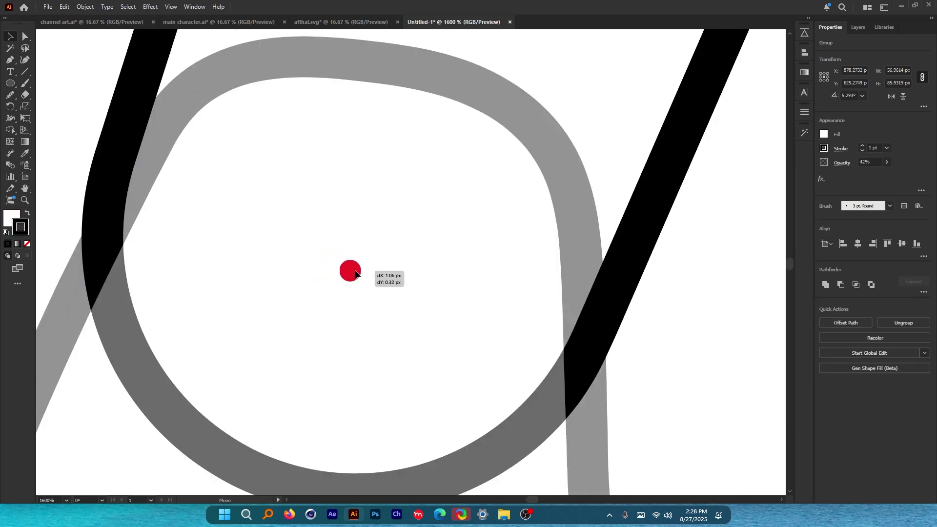
drag(355, 277, 355, 273)
scroll(356, 270, down, 3)
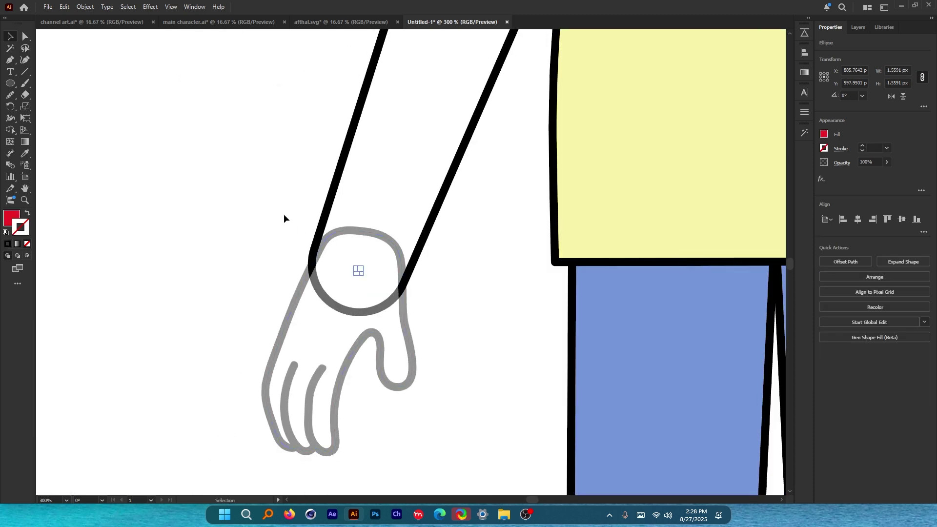
Display the left-side arm's corner-radius centre and move the red dot up onto that point.
click(284, 215)
scroll(337, 215, up, 1)
click(272, 311)
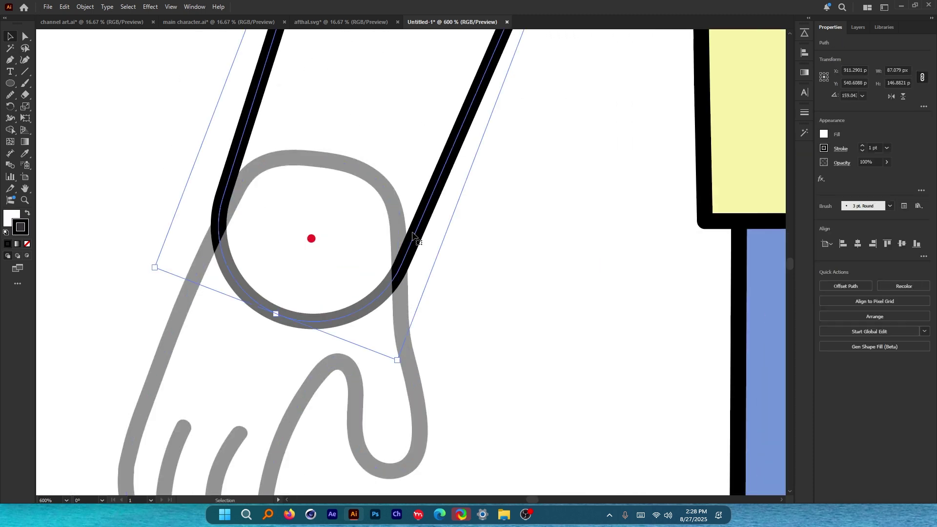
key(a)
scroll(400, 309, down, 2)
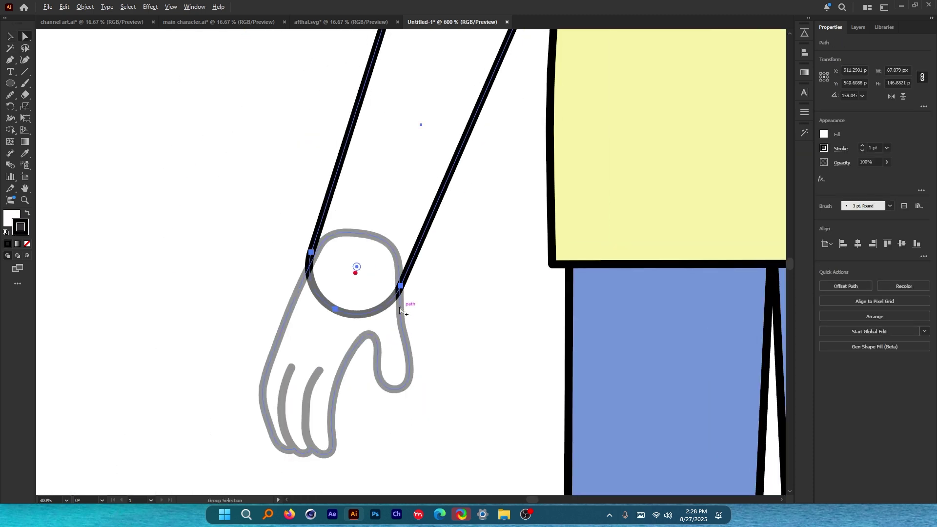
scroll(415, 250, up, 2)
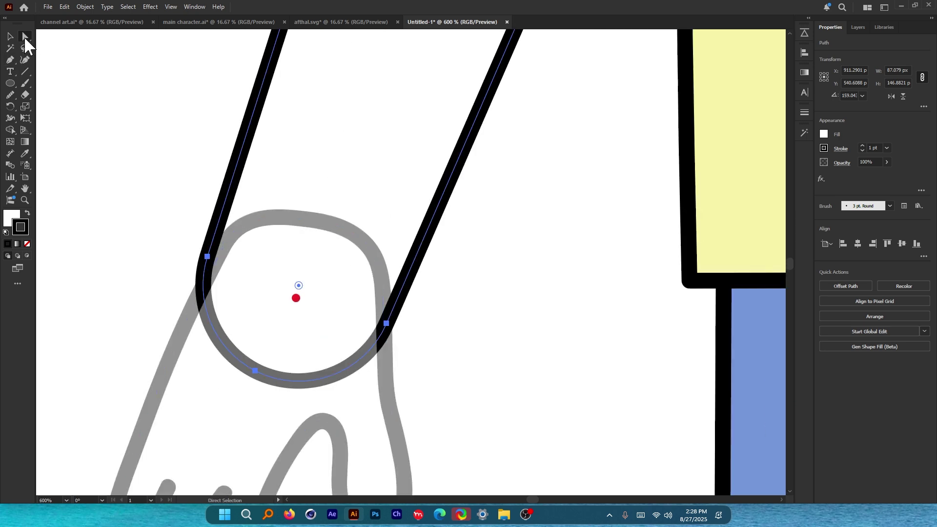
scroll(302, 336, up, 1)
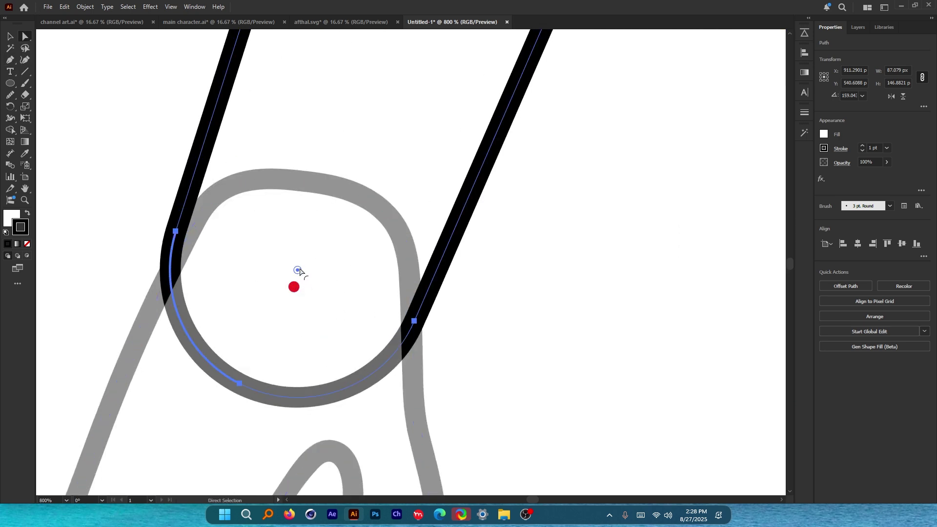
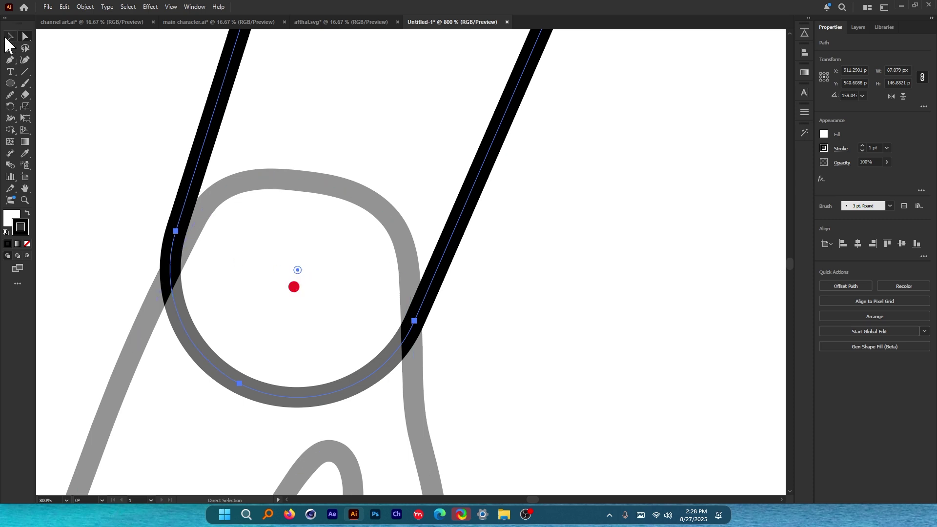
click(9, 38)
drag(294, 286, 294, 275)
Shift the left-side hand slightly up so its wrist outline centres on the red dot.
scroll(310, 253, down, 1)
drag(364, 218, 369, 208)
scroll(362, 223, down, 2)
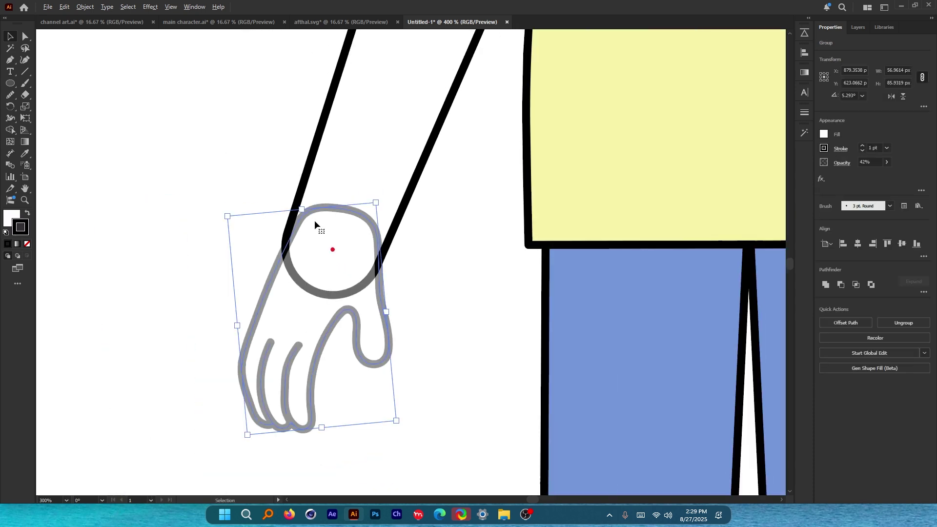
click(243, 164)
Try rotating the left-side hand inward towards the body, using the red dot as the pivot.
click(362, 317)
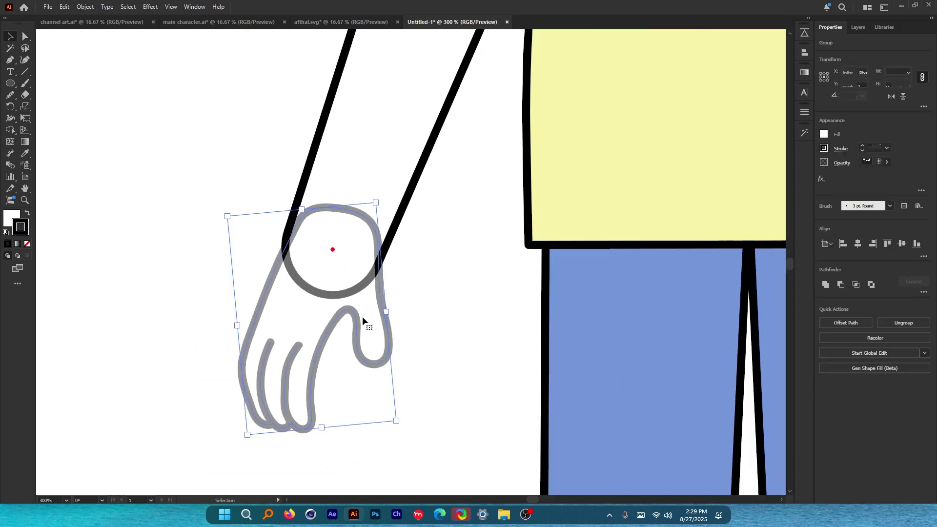
key(r)
scroll(334, 264, up, 1)
scroll(334, 267, up, 1)
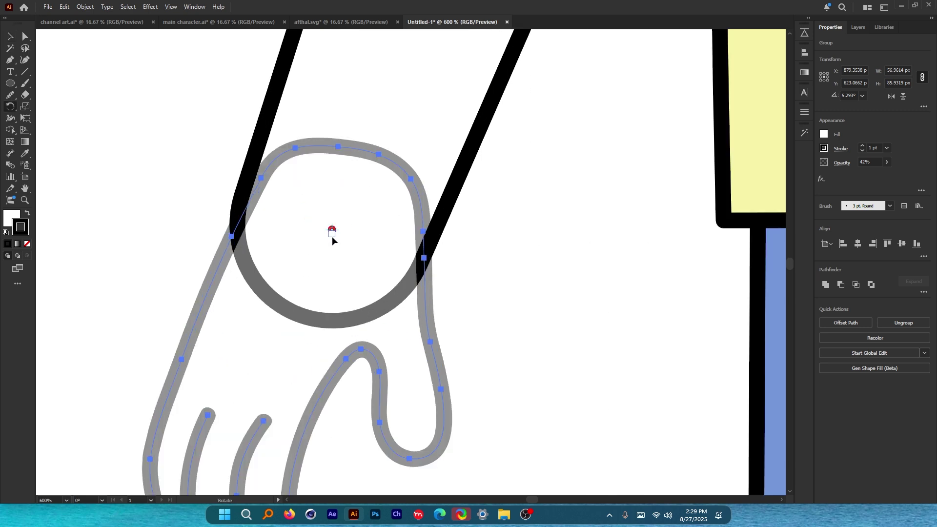
scroll(332, 236, down, 1)
drag(456, 309, 446, 151)
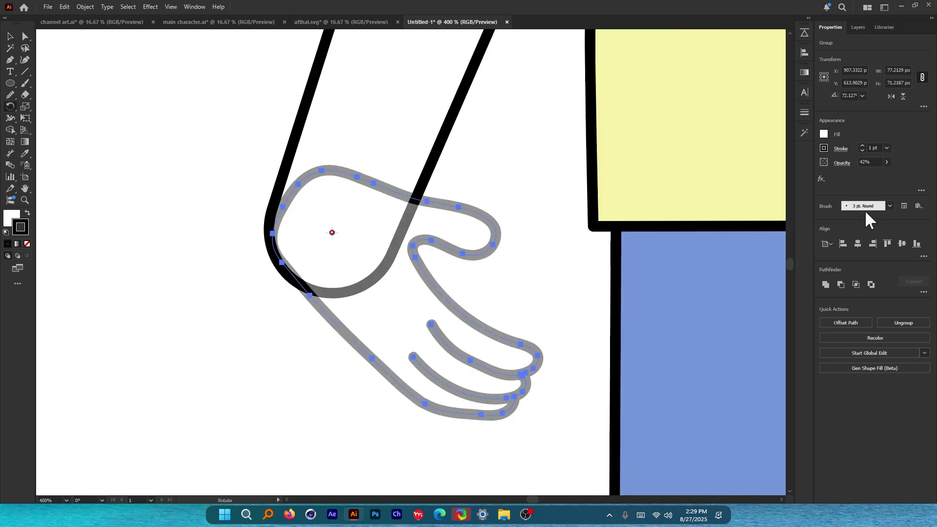
Try the left-side hand at 100% opacity and rotate it outward around the red dot.
click(886, 163)
click(885, 174)
drag(585, 293, 223, 293)
scroll(341, 349, down, 2)
scroll(341, 350, up, 4)
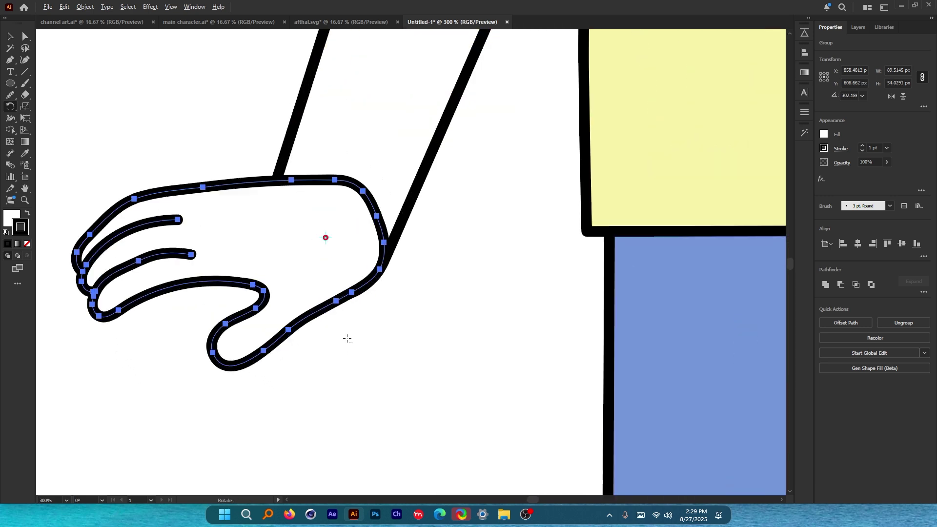
Try swinging the full-opacity left-side hand back inward until its fingers point towards the shirt.
mouse_move(451, 186)
mouse_down()
mouse_move(428, 237)
mouse_move(392, 284)
mouse_move(317, 320)
mouse_move(267, 368)
mouse_move(316, 315)
mouse_move(393, 273)
mouse_move(447, 155)
mouse_up()
key(Escape)
scroll(436, 322, down, 2)
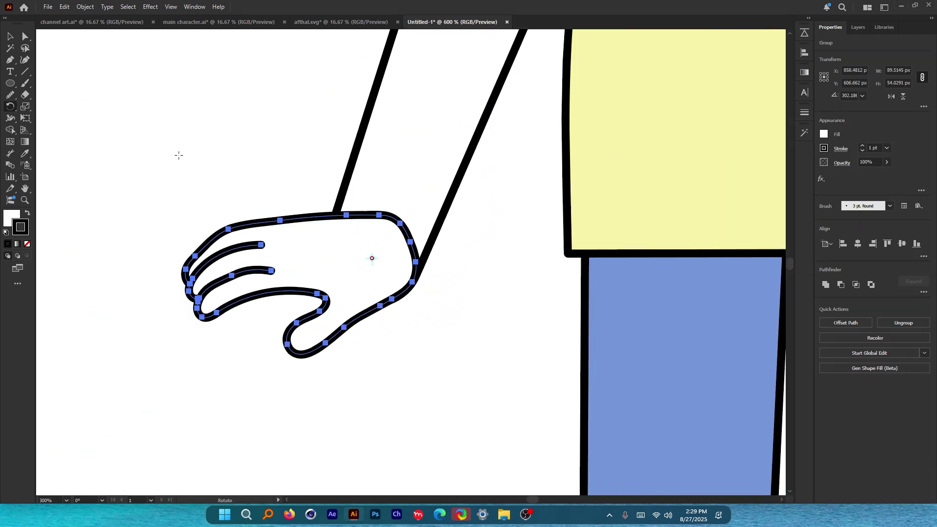
drag(178, 155, 482, 306)
key(ctrl+alt+g)
mouse_move(315, 292)
mouse_down()
mouse_move(376, 319)
mouse_move(380, 310)
mouse_up()
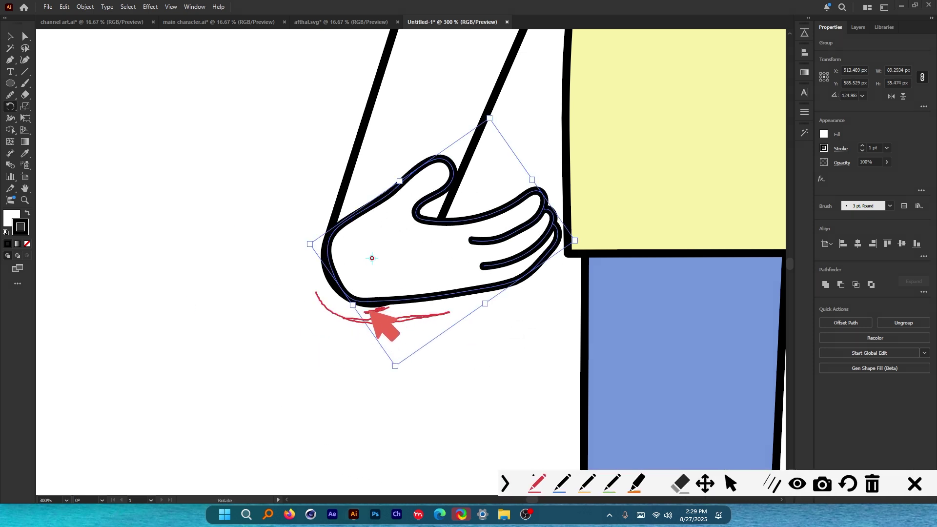
mouse_move(318, 290)
mouse_down()
mouse_move(362, 312)
mouse_move(395, 305)
mouse_up()
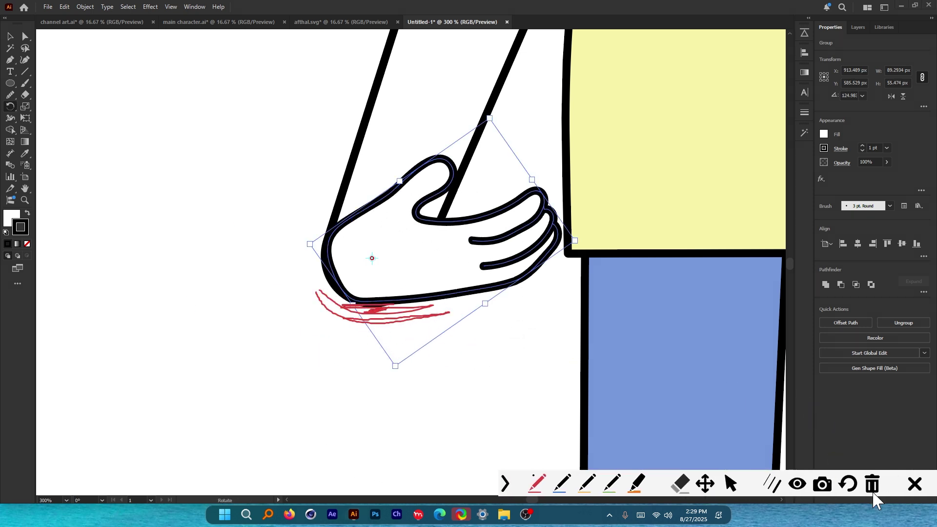
click(914, 484)
Undo the left-side hand's test rotations and opacity change.
scroll(381, 337, down, 4)
scroll(396, 330, up, 4)
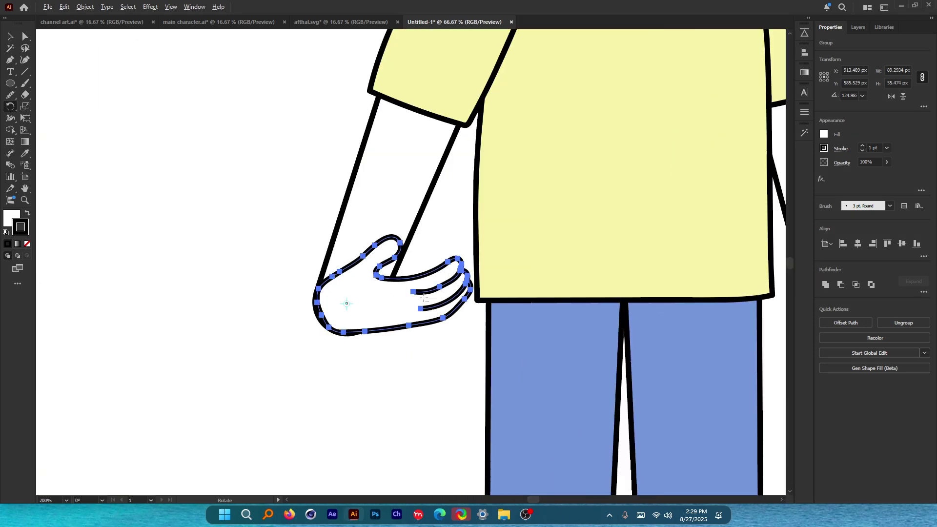
key(ctrl+z)
key(ctrl+z)
key(ctrl+z)
key(ctrl+z)
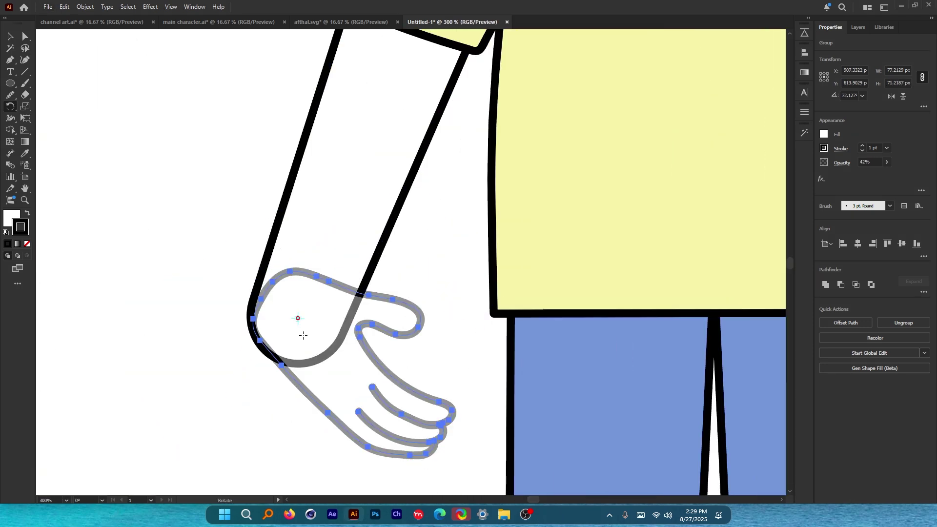
click(210, 216)
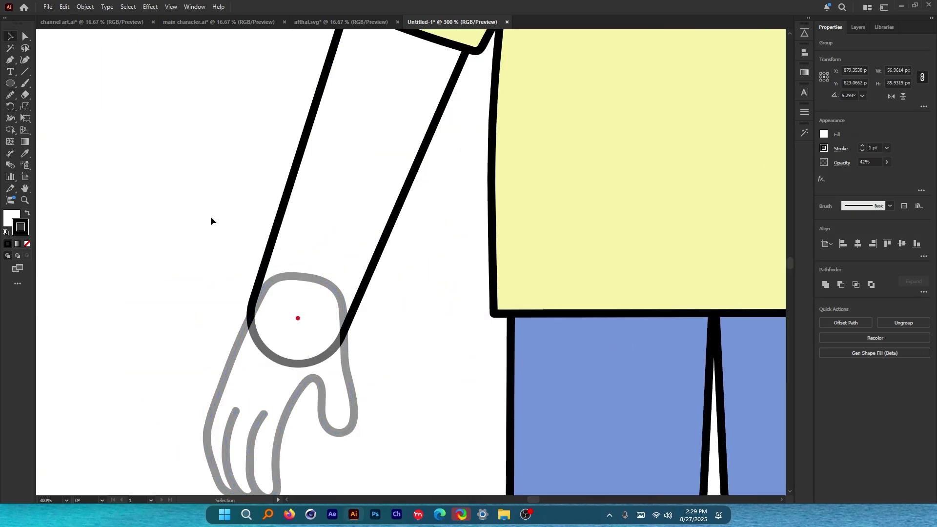
Enlarge the red dot in the left-side wrist from its centre to about 2.32 px wide.
scroll(200, 221, down, 3)
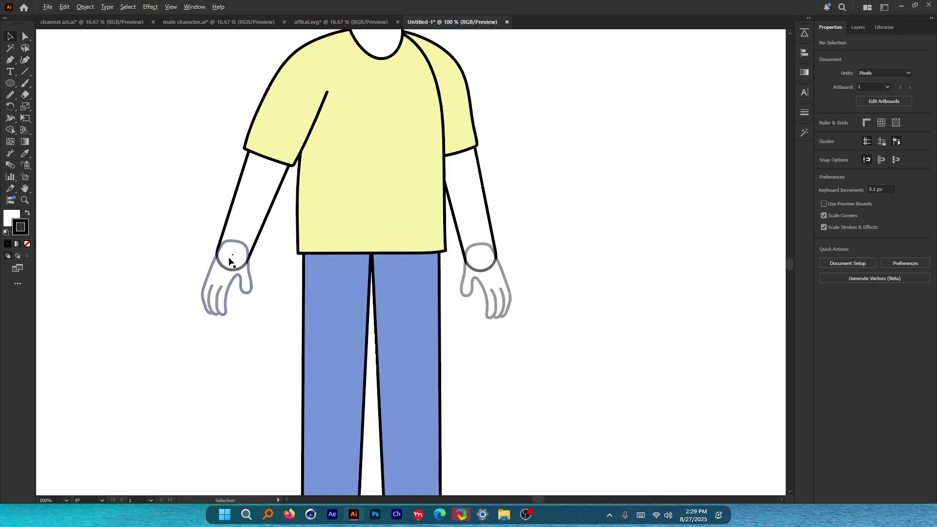
scroll(209, 252, down, 2)
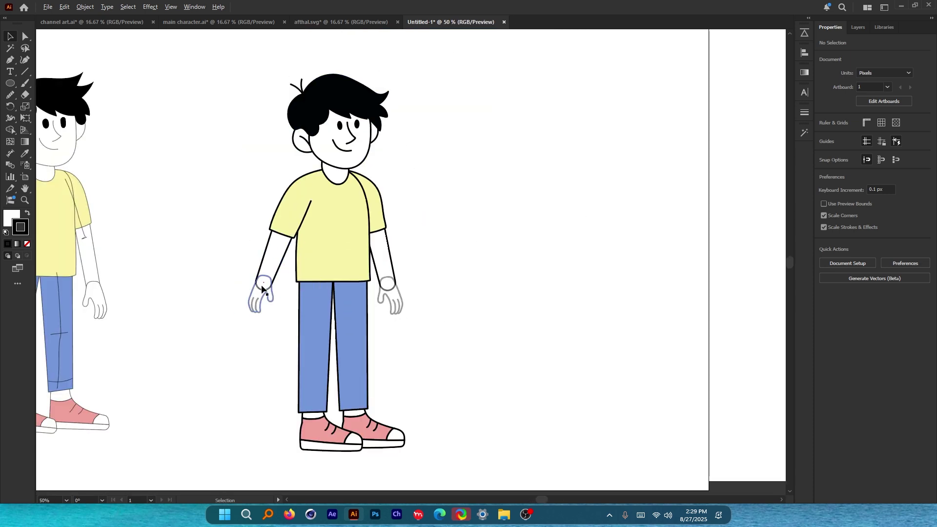
scroll(262, 289, up, 10)
click(321, 251)
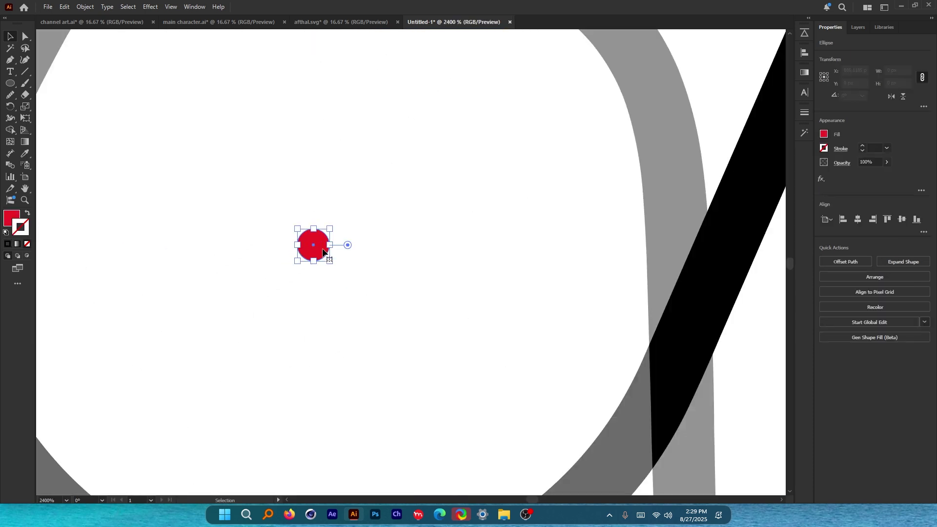
drag(330, 245, 341, 247)
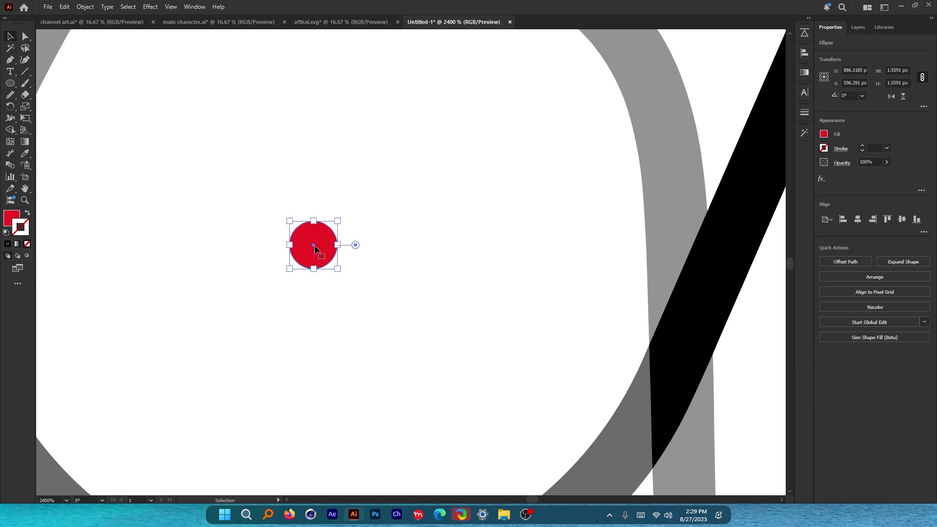
Copy the red dot from the left-side wrist into the right-side wrist.
scroll(240, 255, down, 10)
click(258, 277)
scroll(239, 256, up, 3)
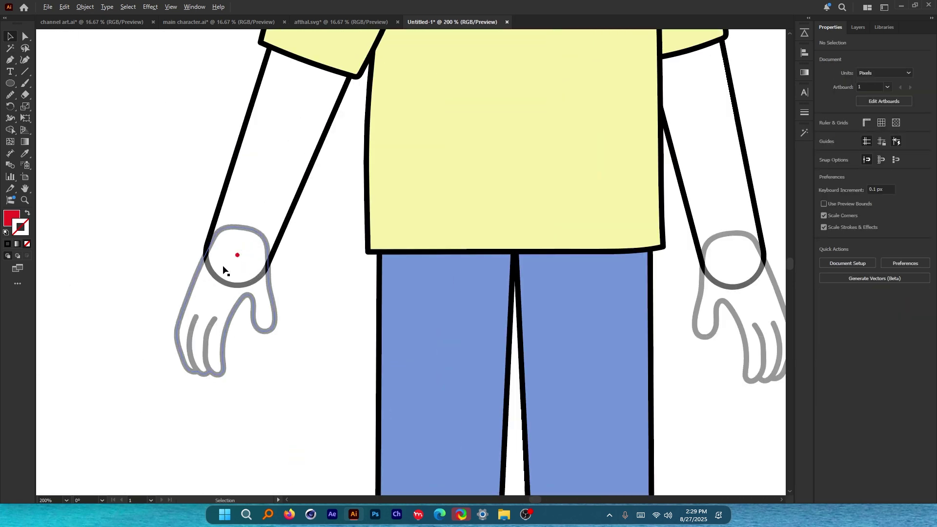
scroll(223, 270, down, 4)
scroll(410, 295, up, 5)
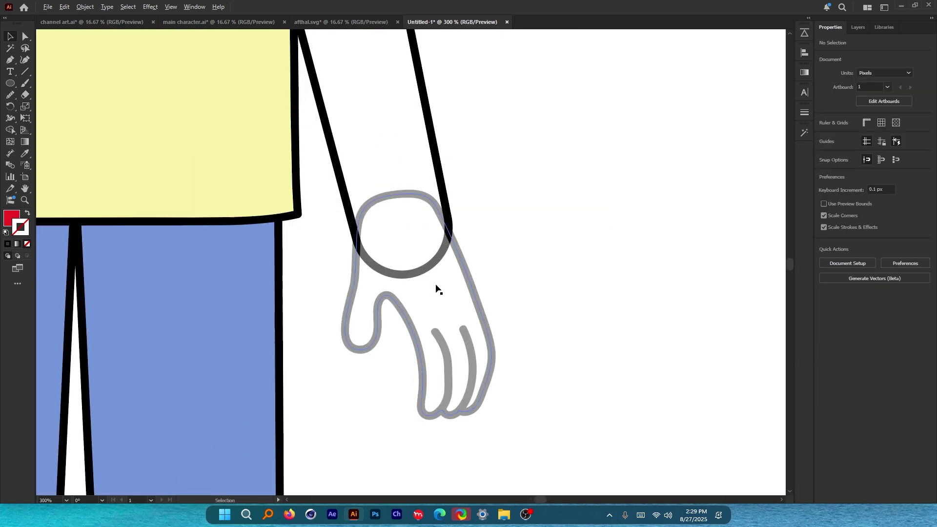
scroll(436, 289, up, 1)
click(426, 140)
scroll(406, 130, down, 3)
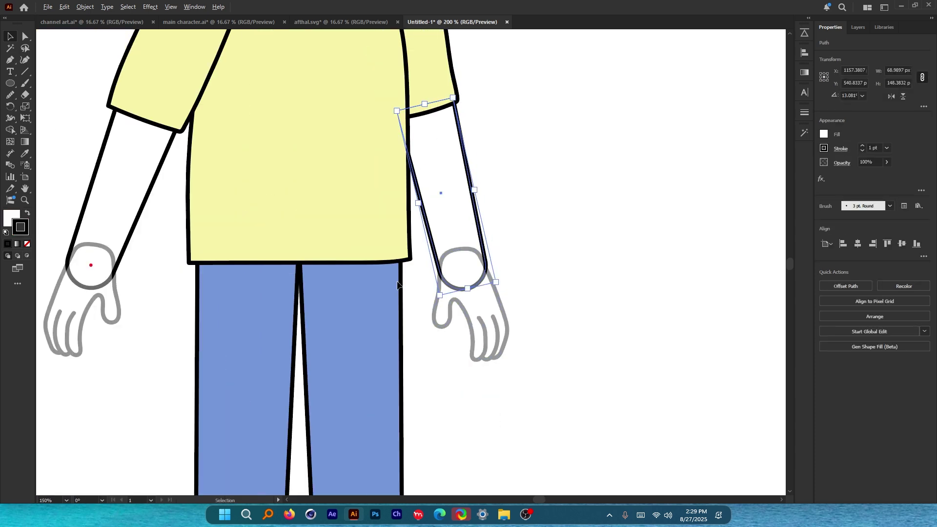
click(156, 263)
drag(93, 264, 433, 284)
click(555, 274)
Display the right-side arm's corner-radius centre and move the copied red dot towards it.
scroll(486, 281, up, 5)
click(360, 165)
scroll(361, 165, down, 3)
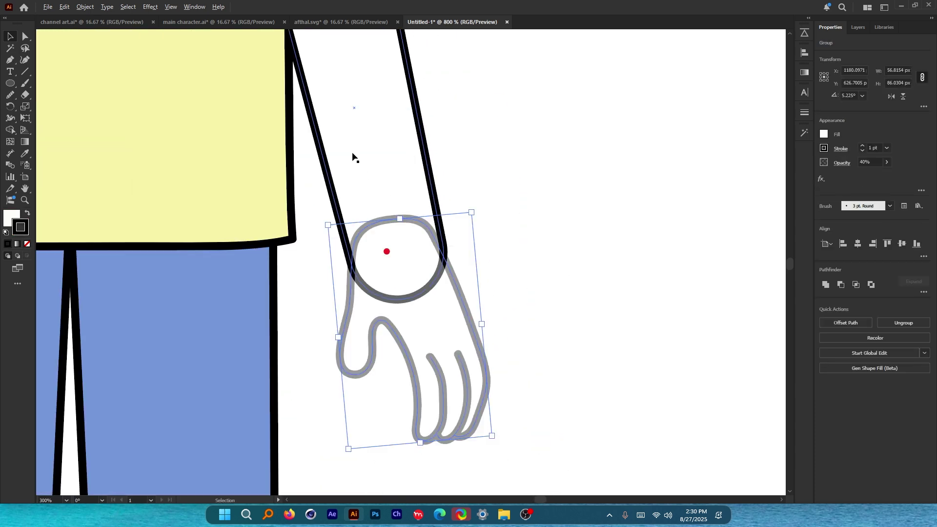
click(353, 156)
scroll(404, 229, up, 1)
key(a)
scroll(404, 233, up, 3)
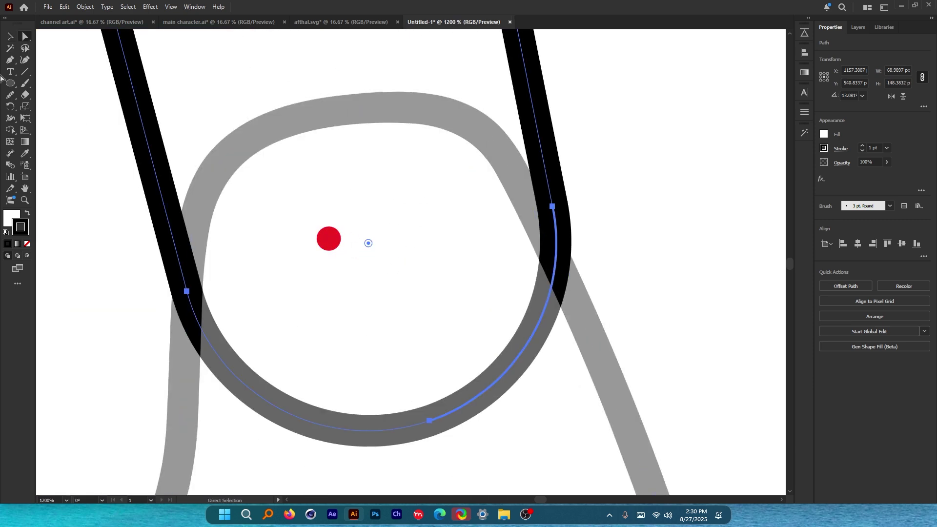
click(13, 36)
click(78, 117)
drag(334, 244, 355, 238)
Fine-tune the copied red dot so it sits on the centre of the right-side arm's rounded end.
click(173, 144)
key(a)
key(v)
click(146, 100)
key(a)
click(13, 37)
click(78, 117)
scroll(378, 245, up, 4)
scroll(379, 305, down, 4)
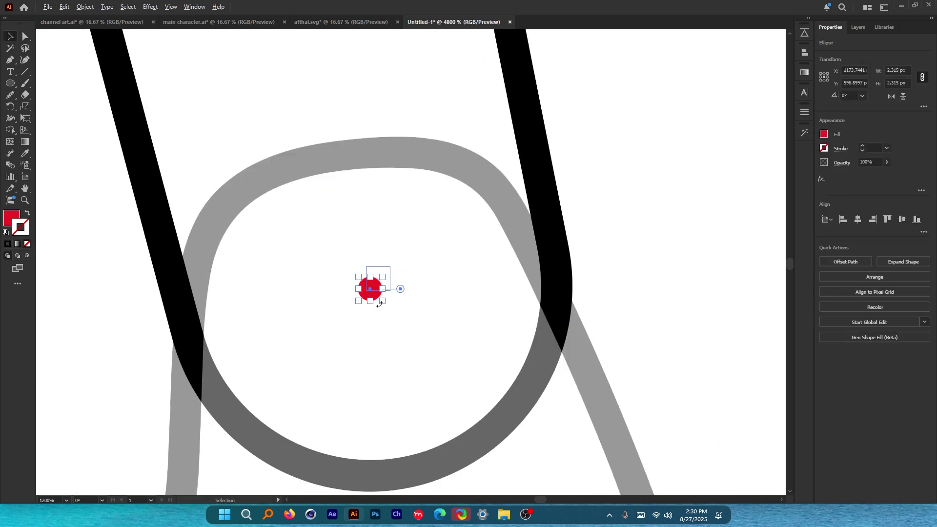
scroll(379, 304, down, 1)
click(256, 180)
key(a)
click(10, 36)
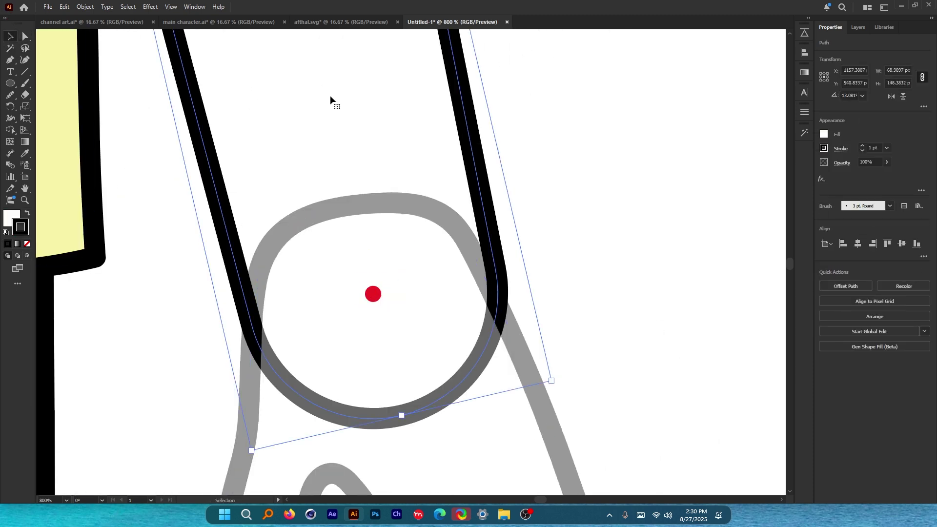
click(545, 155)
Shift the right-side hand so its wrist centres on the red dot, and set its opacity to 100%.
scroll(534, 151, down, 2)
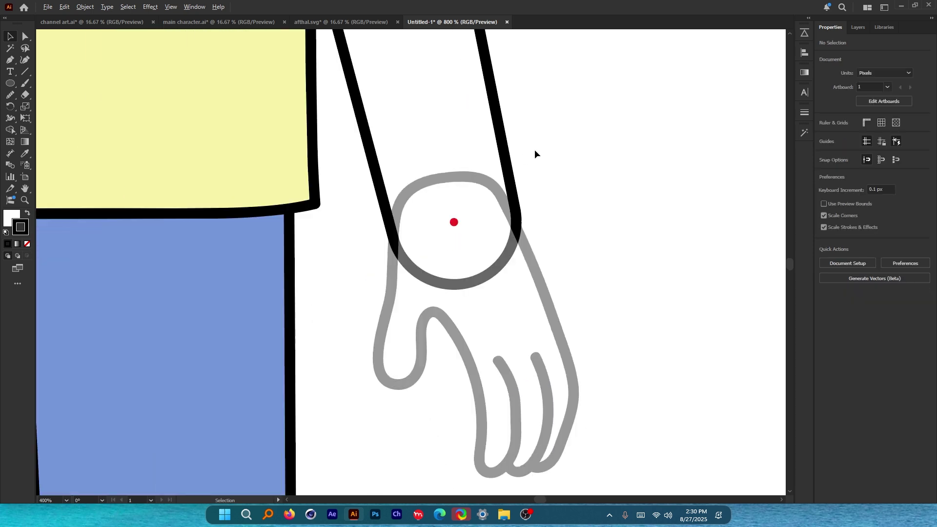
scroll(542, 200, up, 1)
drag(521, 283, 517, 274)
click(613, 228)
drag(613, 228, 569, 232)
drag(474, 297, 477, 298)
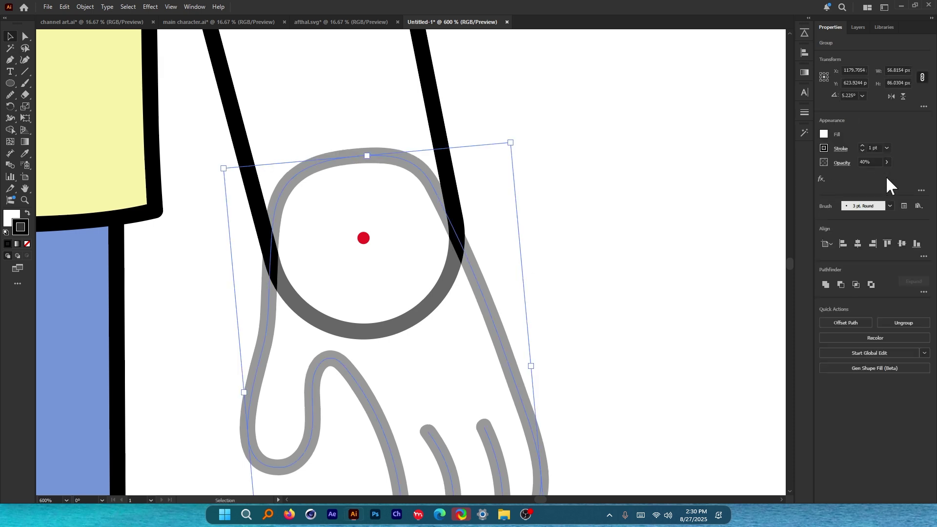
click(887, 163)
drag(865, 174, 889, 175)
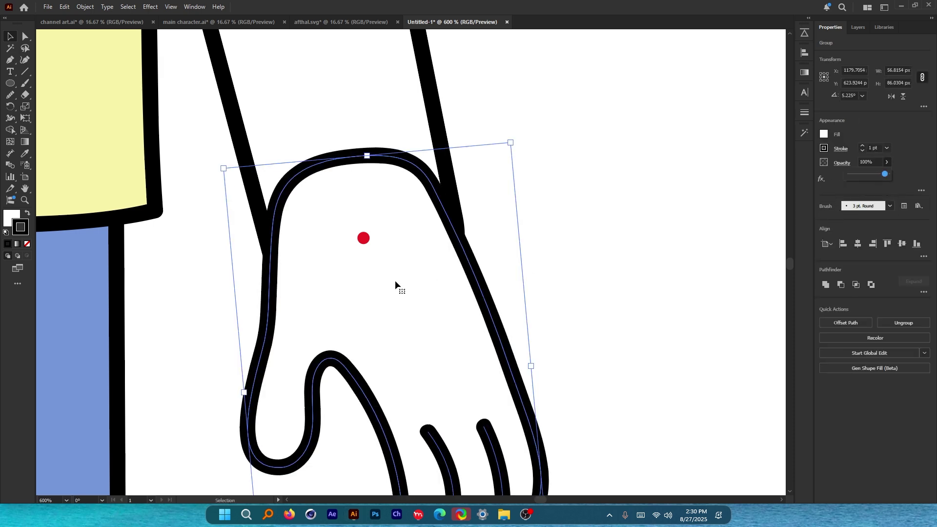
Try rotating the right-side hand to test its wrist joint.
scroll(394, 280, down, 1)
key(r)
scroll(386, 252, down, 1)
drag(519, 277, 454, 308)
click(11, 37)
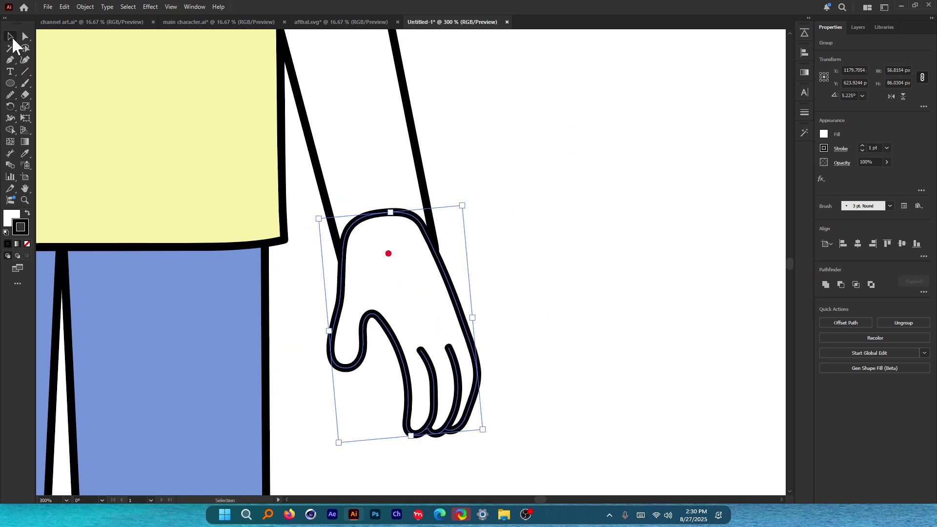
click(565, 243)
Set the left-side hand's opacity to 100%.
scroll(565, 244, down, 3)
click(268, 270)
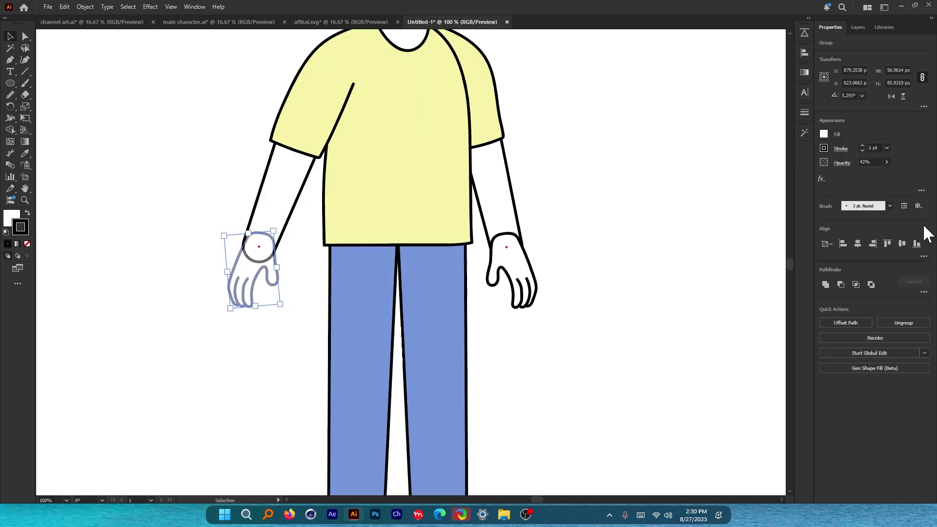
click(887, 163)
drag(869, 173, 926, 181)
click(528, 220)
Examine the elbow marks on the arms of the thin-outlined reference figure.
scroll(423, 261, down, 2)
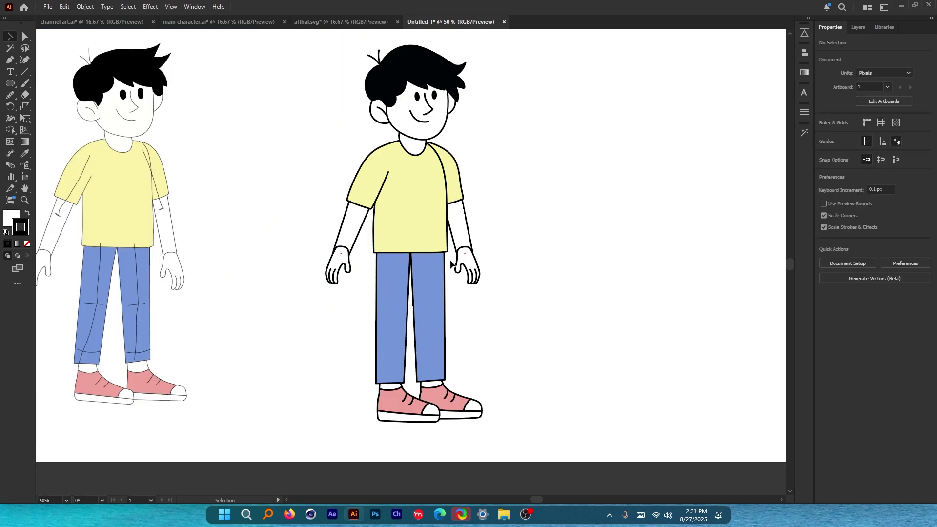
drag(253, 249, 372, 266)
key(ctrl+1)
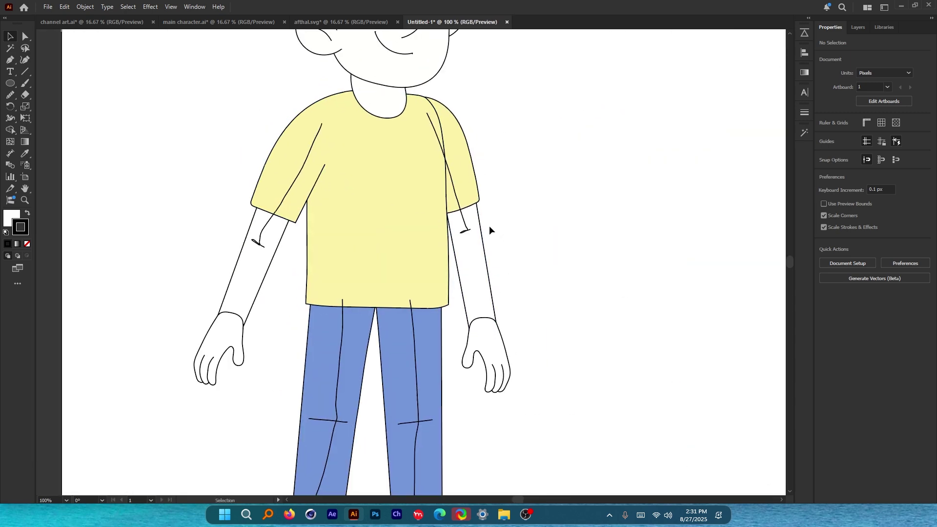
scroll(466, 233, up, 3)
scroll(441, 238, down, 3)
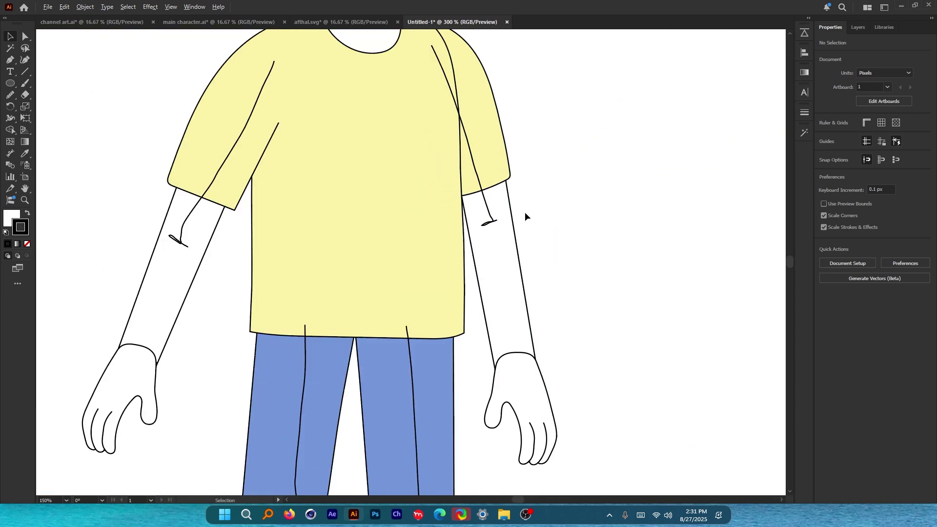
scroll(526, 213, up, 3)
scroll(530, 226, down, 1)
scroll(529, 223, down, 2)
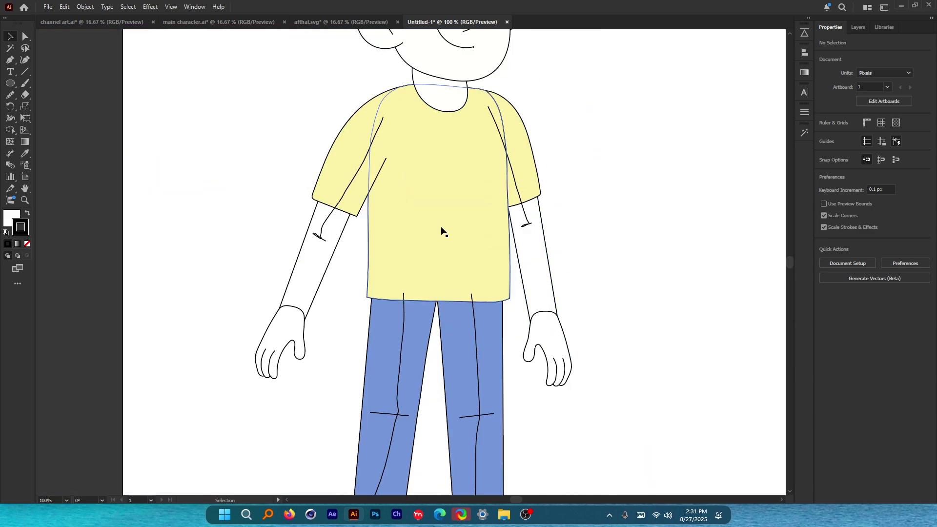
drag(732, 205, 135, 227)
scroll(493, 191, down, 2)
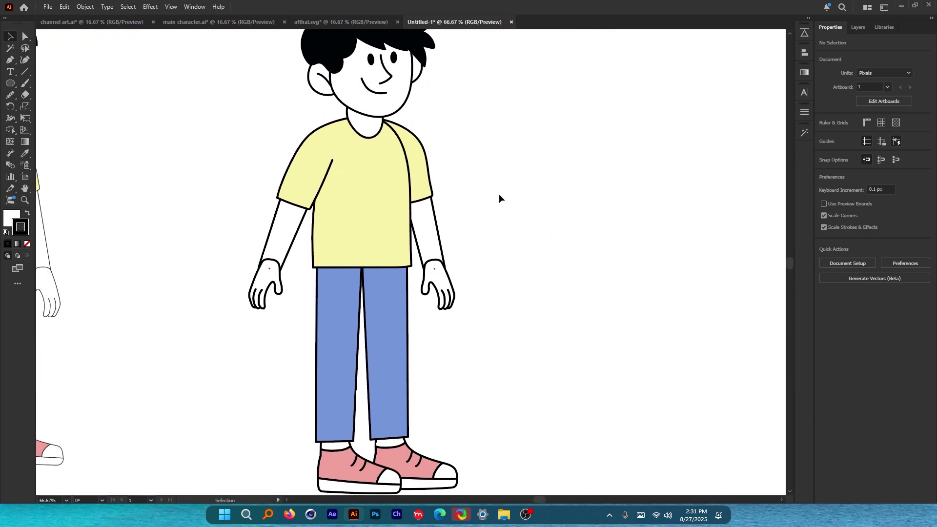
Try painting short elbow marks across both forearms with the Paintbrush.
key(b)
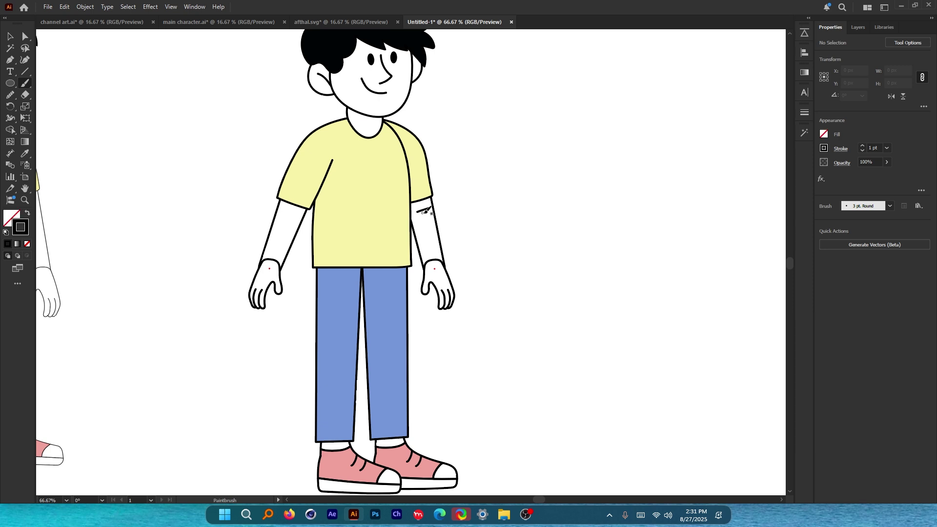
key(d)
key(ctrl+z)
drag(286, 210, 302, 215)
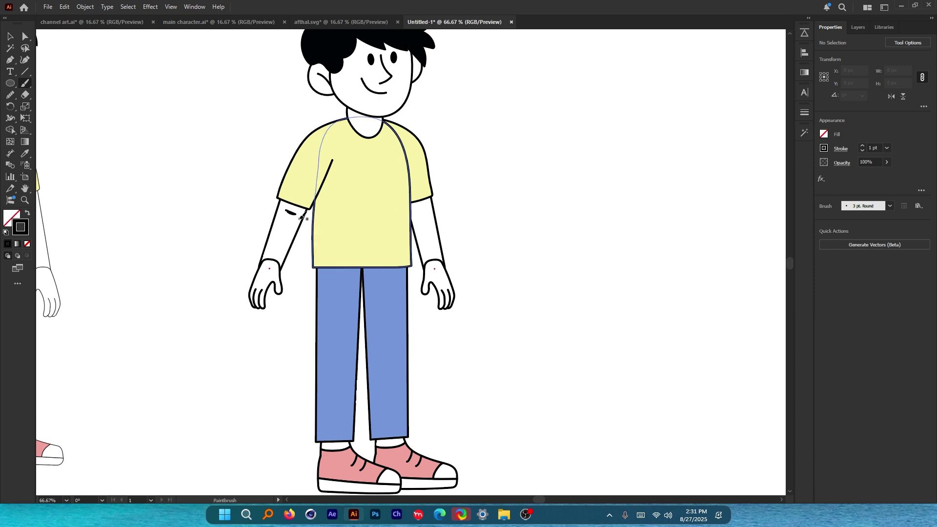
key(ctrl+z)
Draw a short slanted elbow line across each forearm just below the sleeve with the Line Segment tool.
click(25, 71)
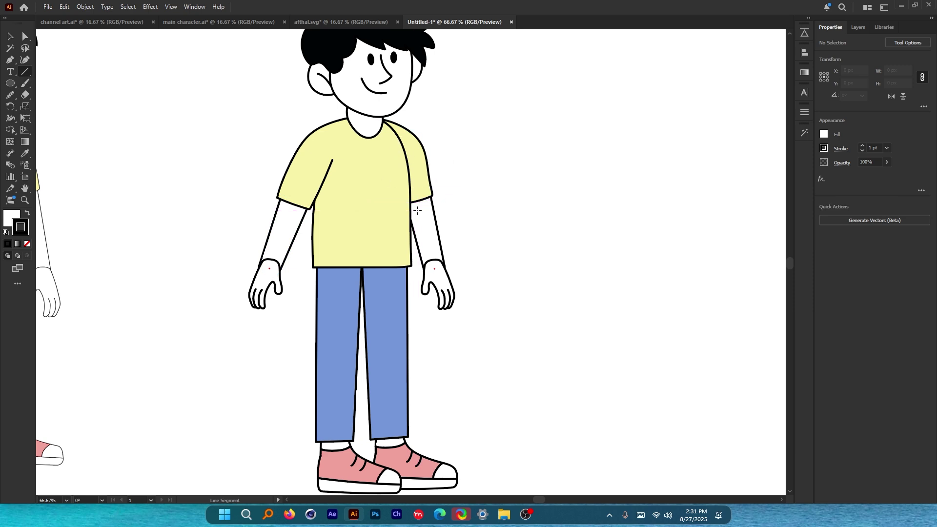
drag(415, 209, 426, 205)
drag(284, 208, 299, 213)
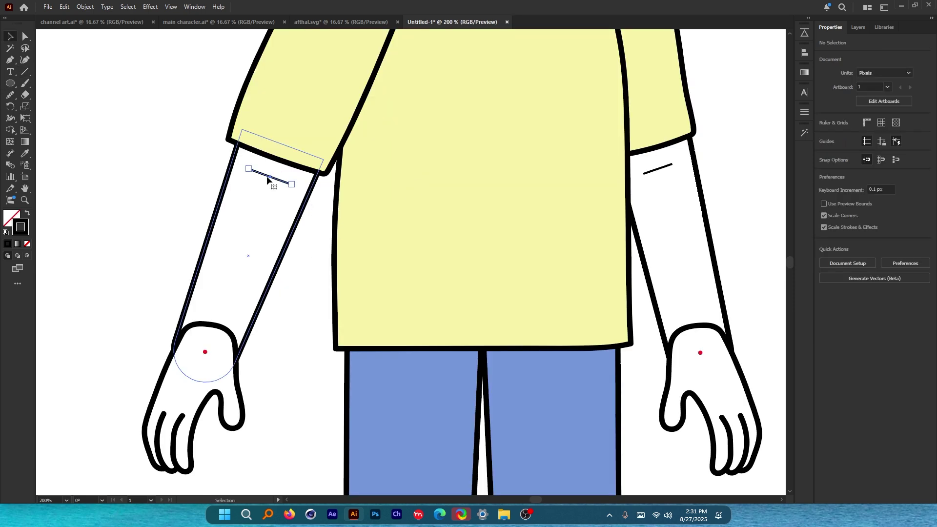
Recolour the strokes of both elbow lines red and increase their weight by one increment.
click(268, 177)
shift+click(668, 170)
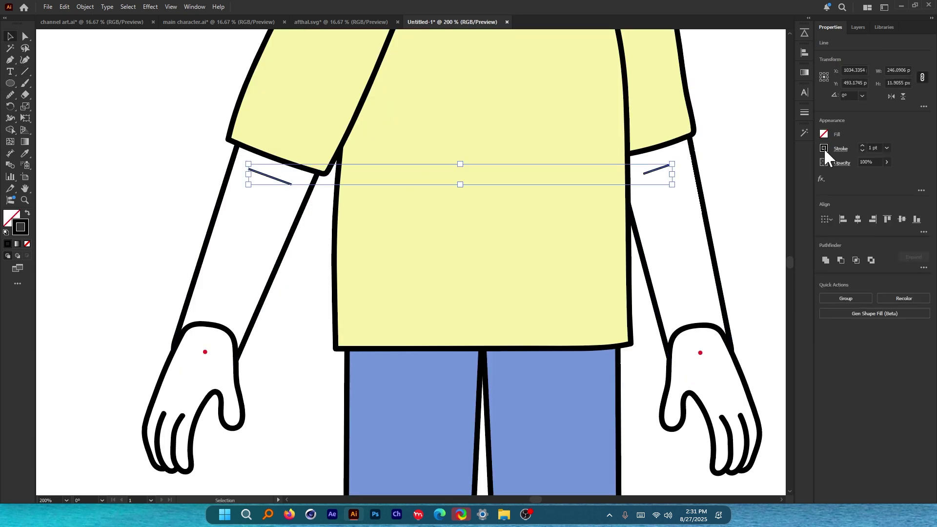
click(824, 148)
click(794, 183)
click(862, 146)
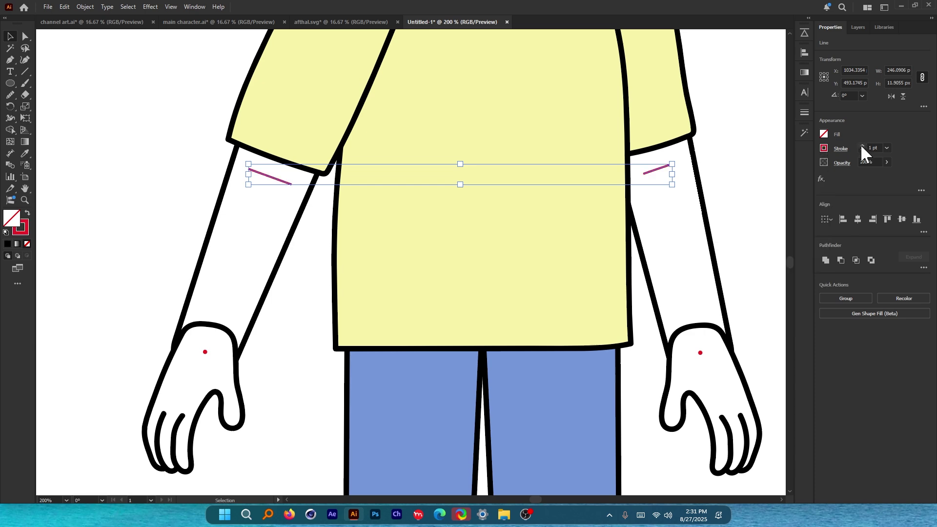
click(741, 184)
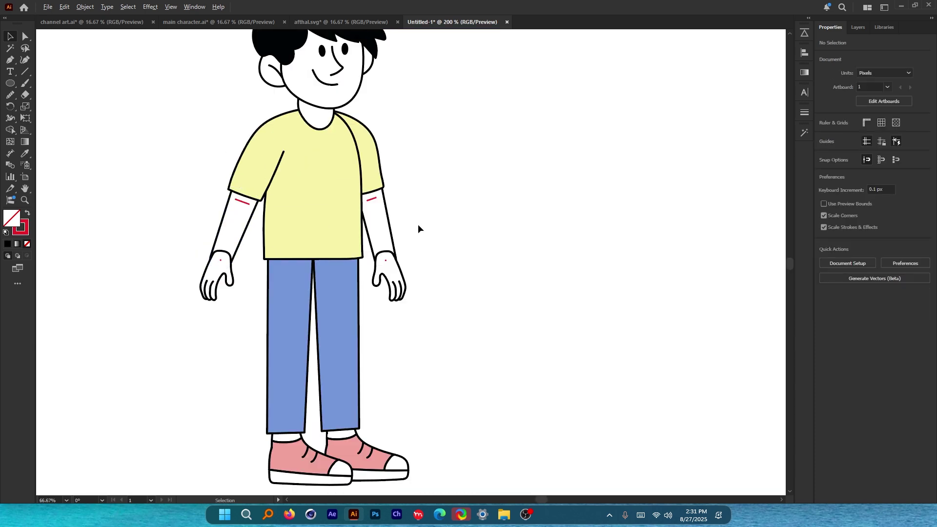
Examine the knee marks on the reference figure's trouser legs.
alt+scroll(192, 279, down, 3)
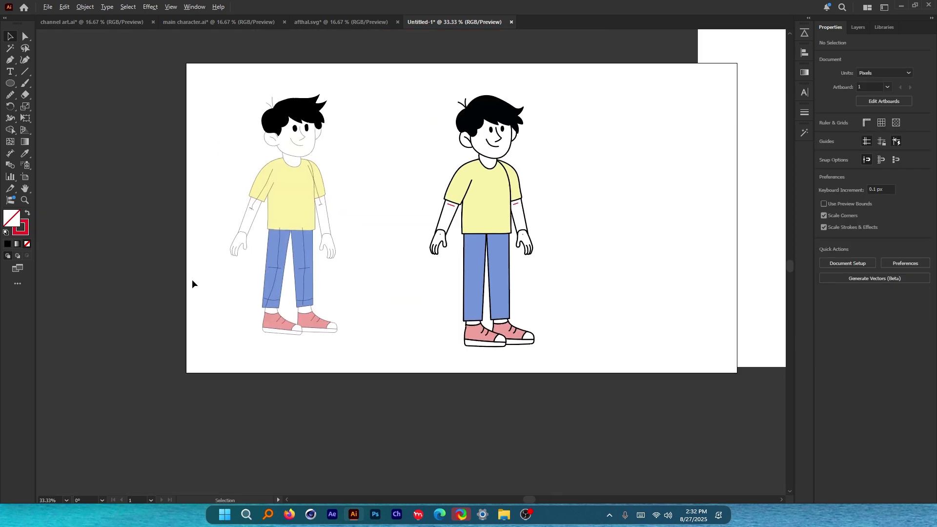
alt+scroll(318, 293, up, 3)
alt+scroll(318, 293, up, 2)
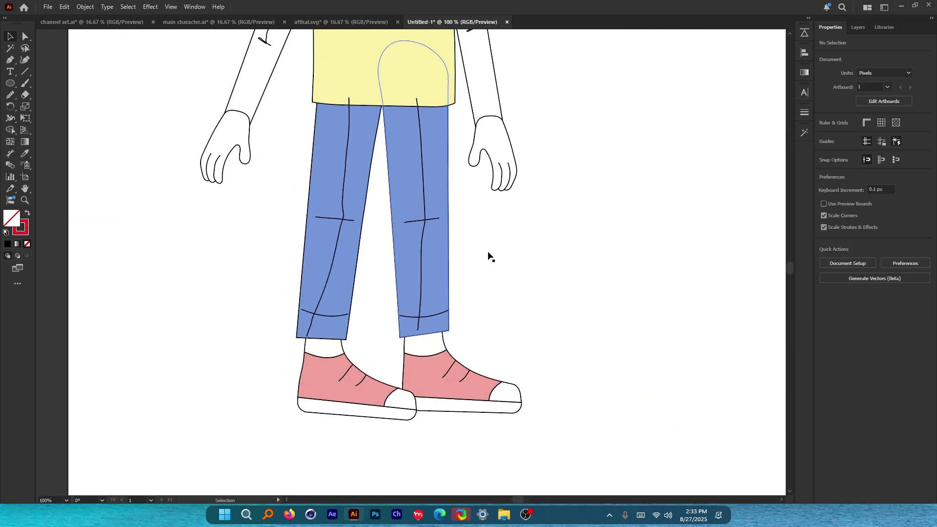
alt+scroll(569, 272, down, 3)
alt+scroll(526, 299, up, 3)
alt+scroll(526, 299, down, 3)
alt+scroll(379, 313, up, 2)
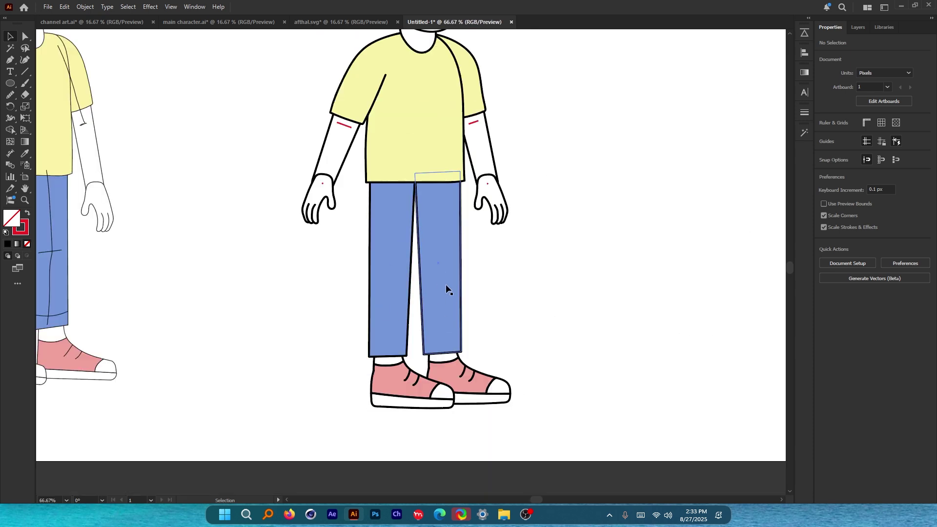
Paint a short red knee mark across the middle of each trouser leg, undoing and repainting misplaced strokes.
key(b)
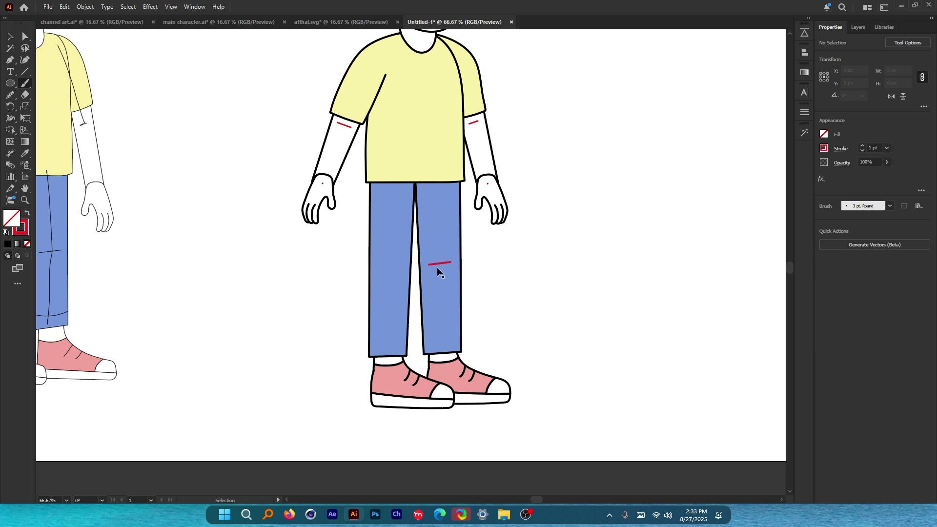
key(ctrl+z)
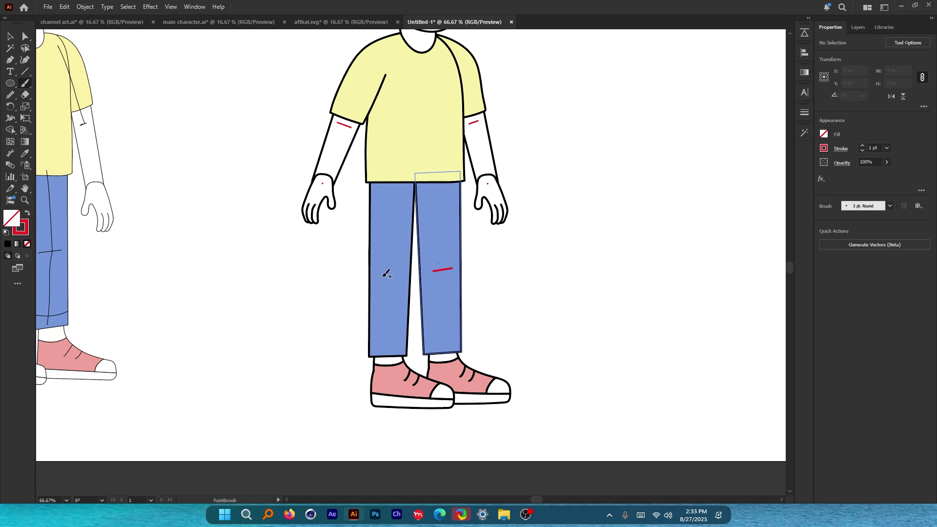
key(ctrl+z)
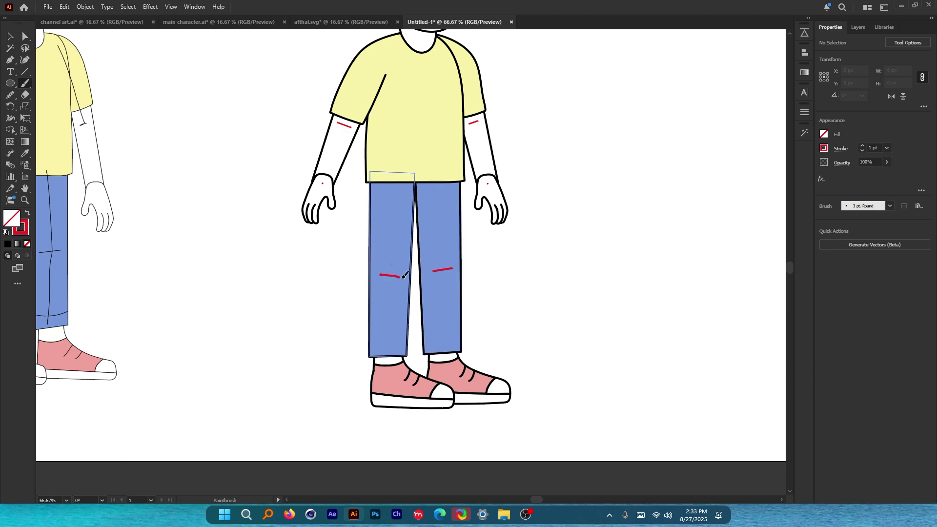
scroll(472, 283, down, 3)
scroll(472, 283, up, 2)
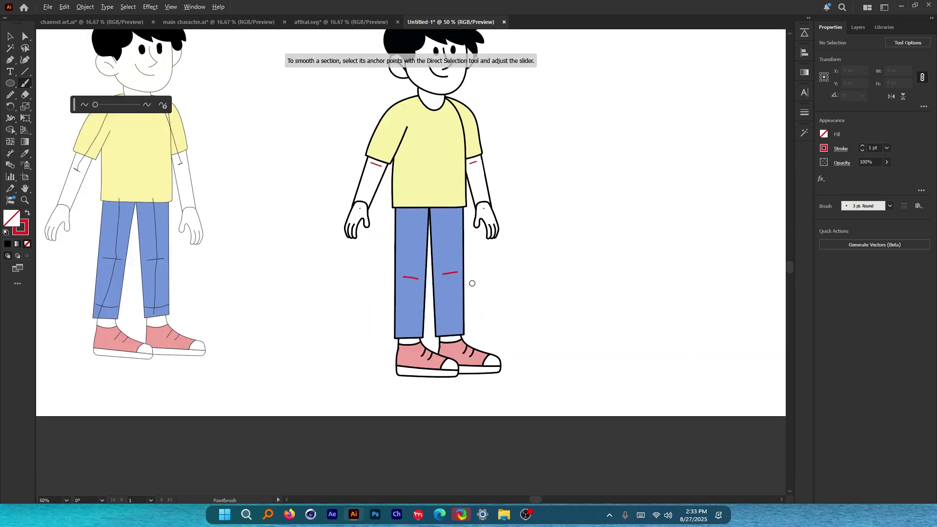
scroll(299, 295, down, 1)
scroll(398, 190, up, 1)
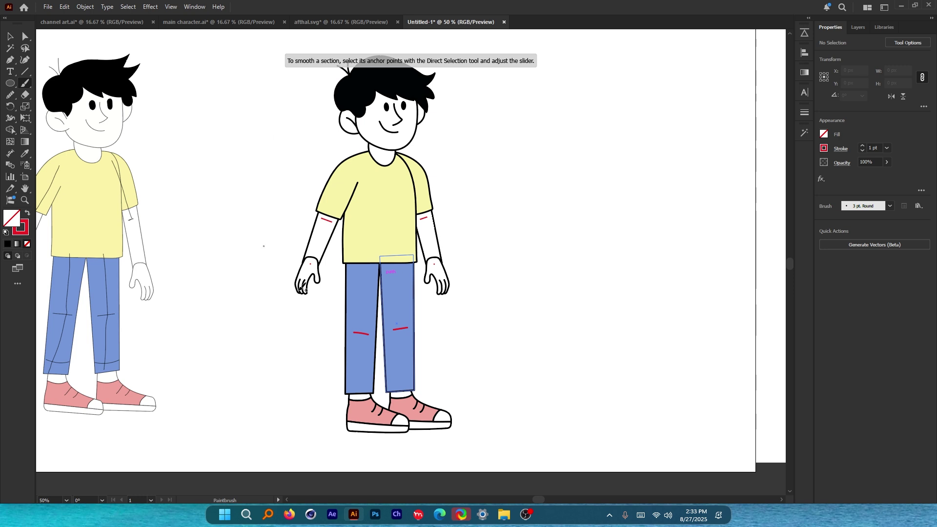
click(10, 36)
Try rotating the whole head, including hair, ears and face, around a pivot near the chin.
drag(538, 200, 531, 211)
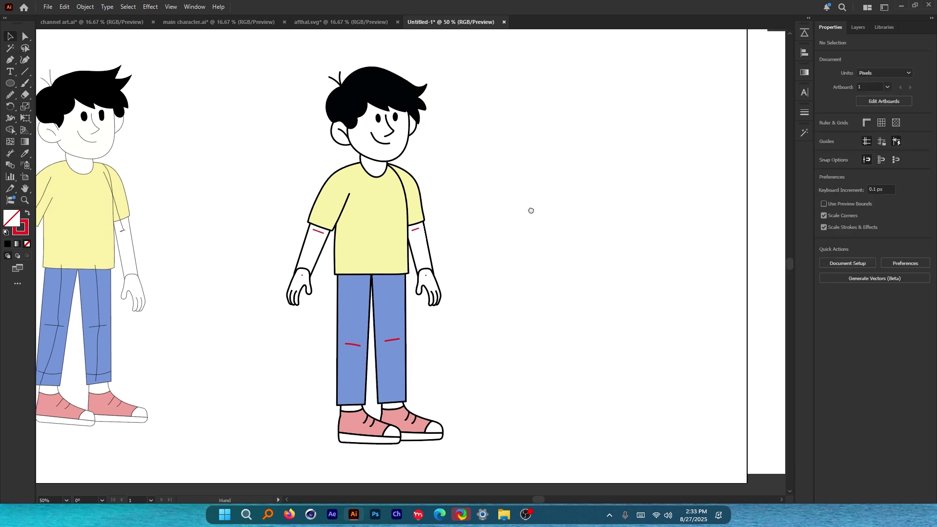
key(ctrl+1)
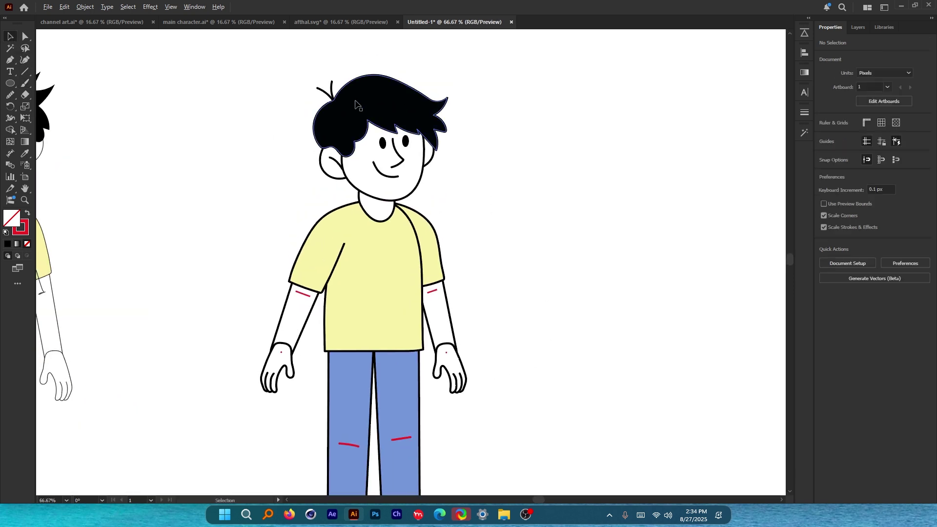
drag(251, 61, 559, 215)
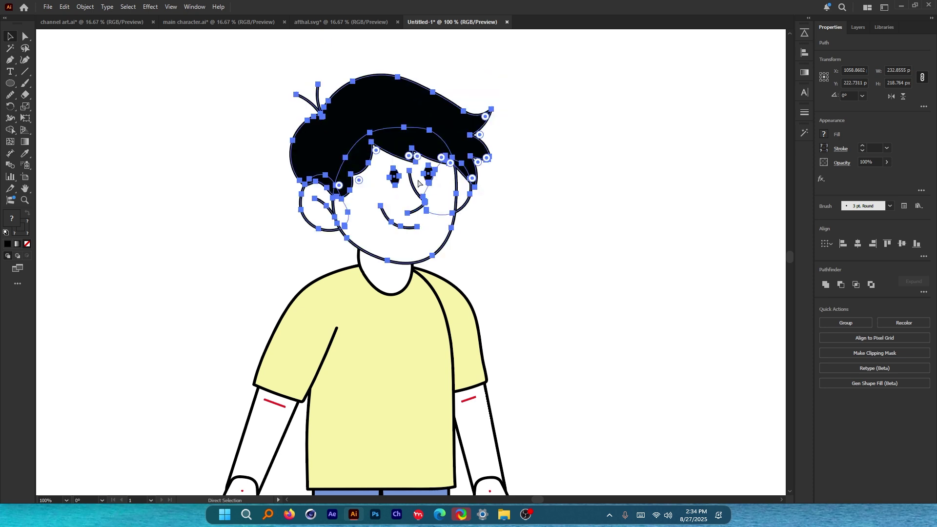
key(r)
scroll(382, 244, down, 2)
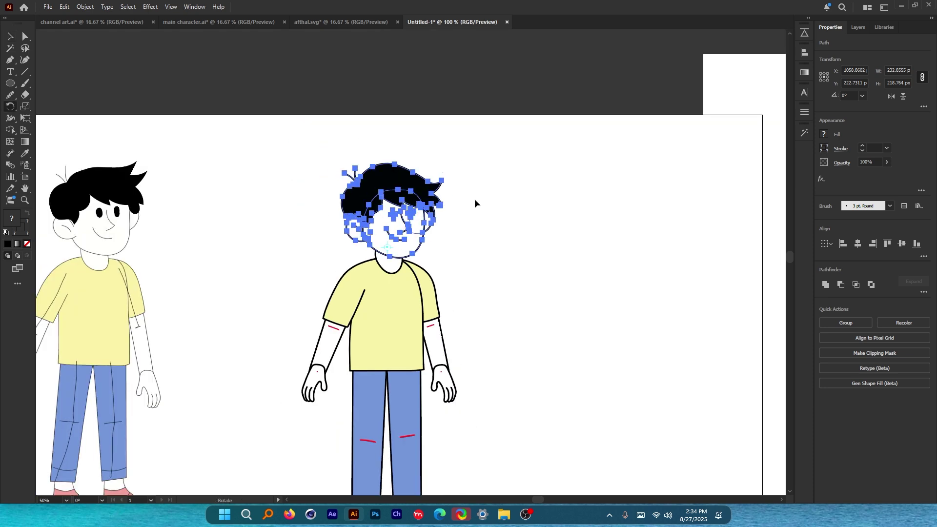
drag(477, 203, 423, 210)
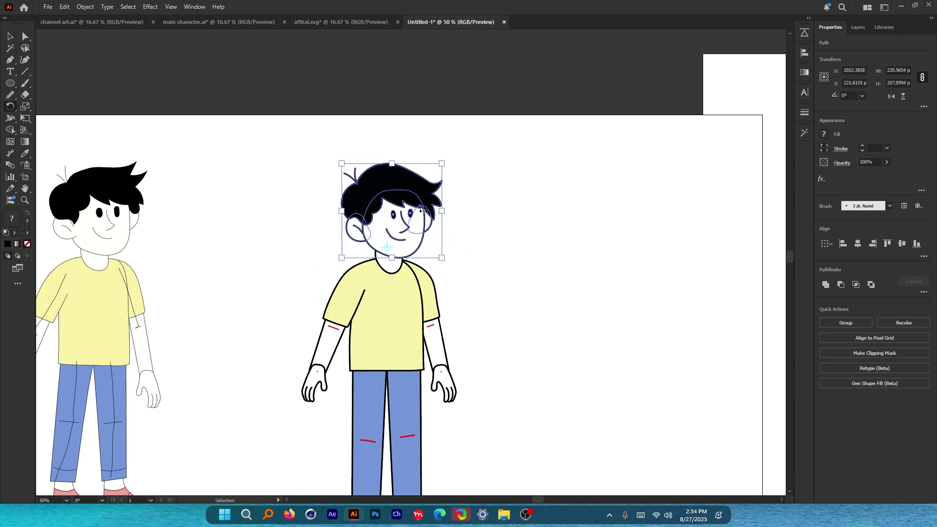
click(10, 36)
click(266, 166)
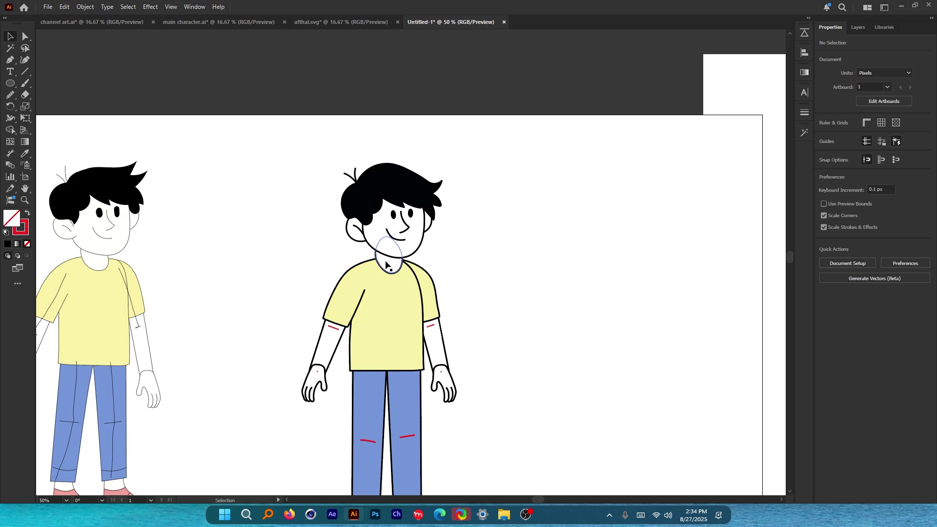
Try rotating the head together with the neck around a pivot at the neck's rounded base.
scroll(385, 264, up, 2)
drag(209, 54, 506, 244)
key(r)
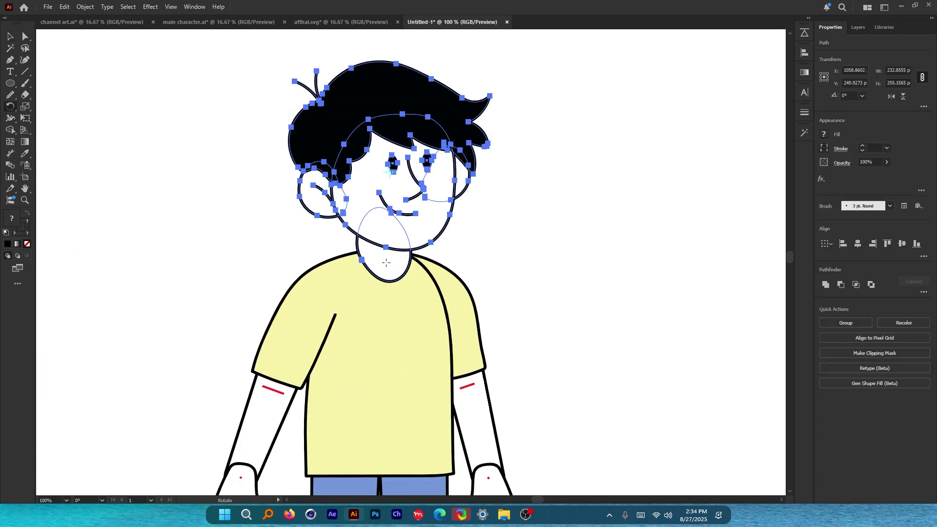
click(386, 262)
scroll(387, 263, down, 1)
drag(467, 150, 540, 262)
scroll(390, 224, down, 1)
scroll(390, 246, up, 4)
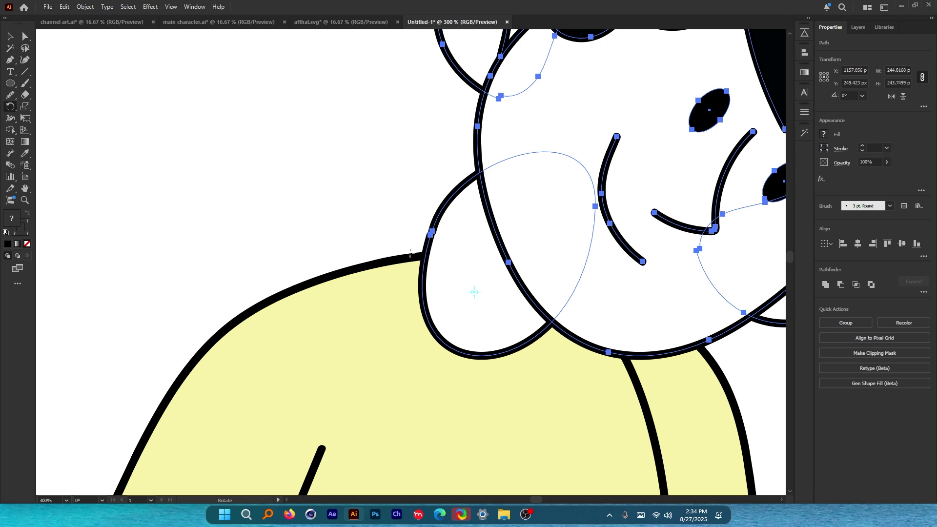
scroll(410, 247, down, 3)
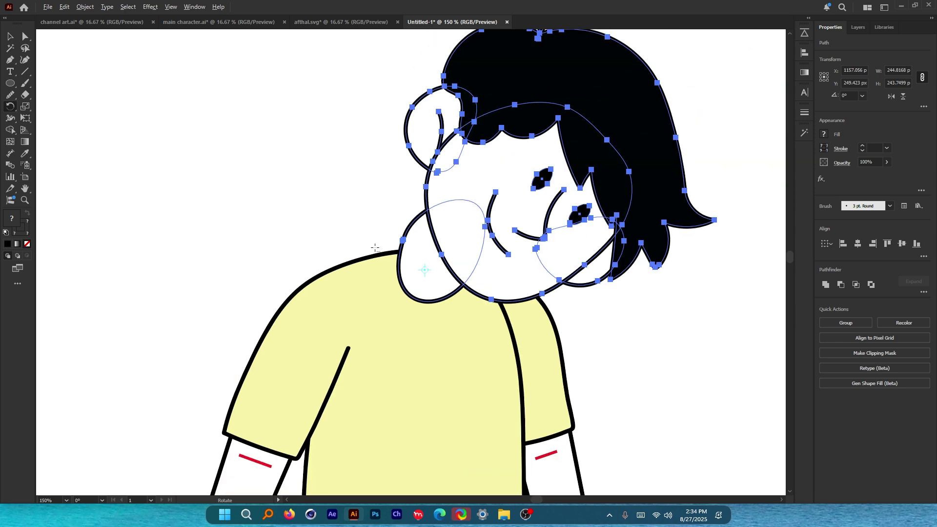
key(ctrl+z)
key(v)
click(195, 163)
scroll(315, 131, down, 3)
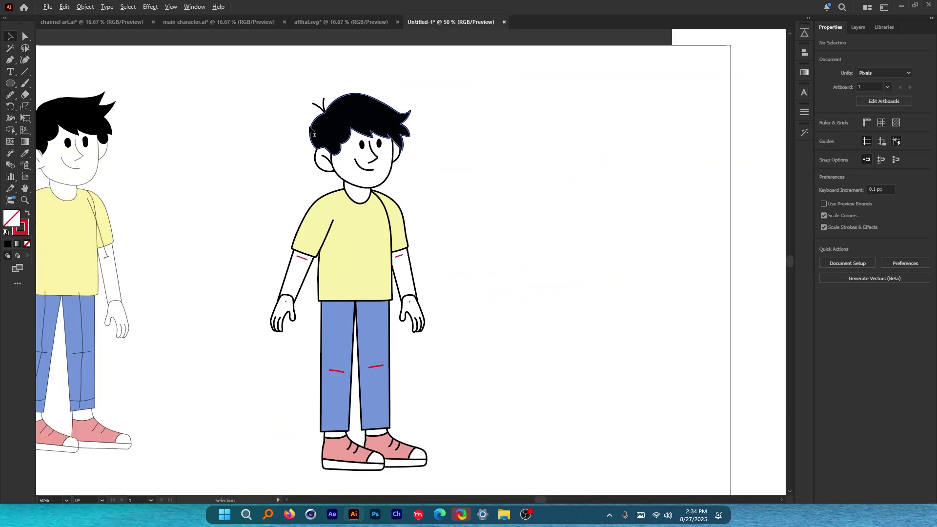
scroll(431, 197, up, 2)
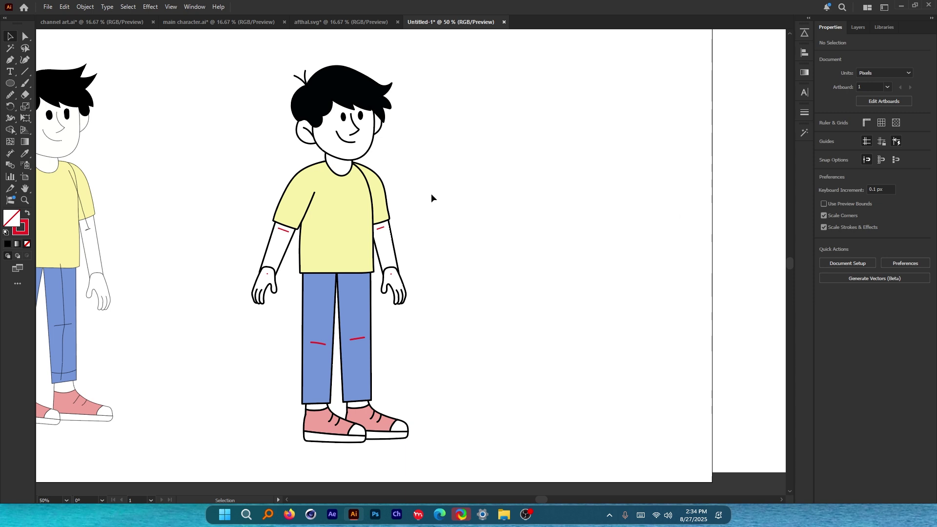
scroll(259, 274, up, 4)
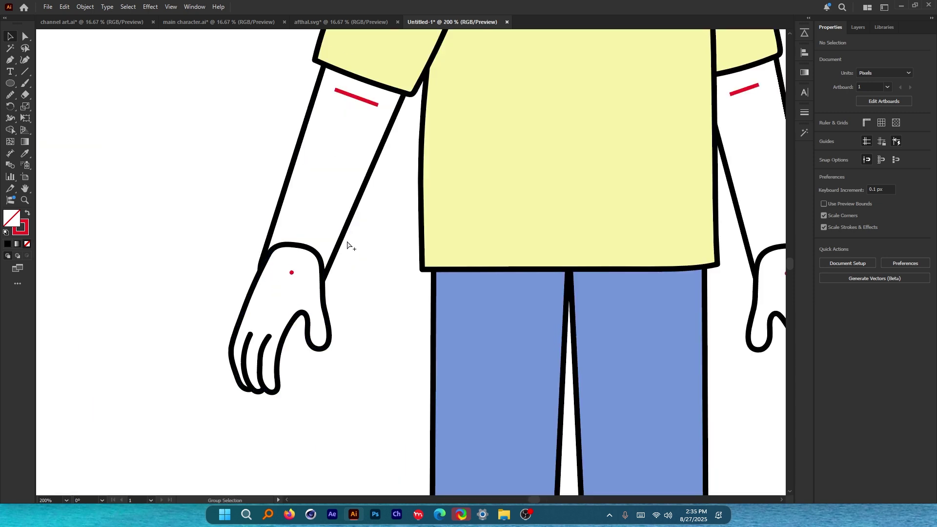
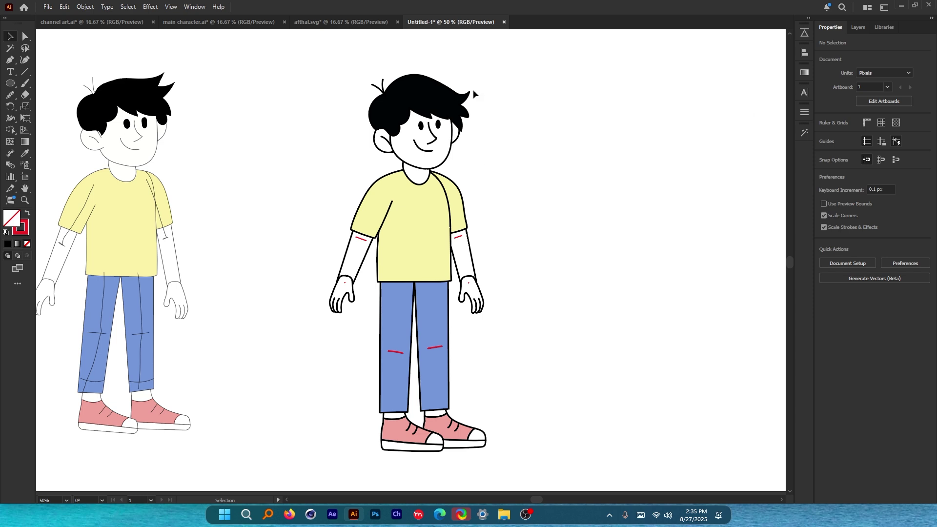
Examine the elbow marks, forearm ends and wrist pivots on the outlined character's arms.
scroll(508, 245, right, 2)
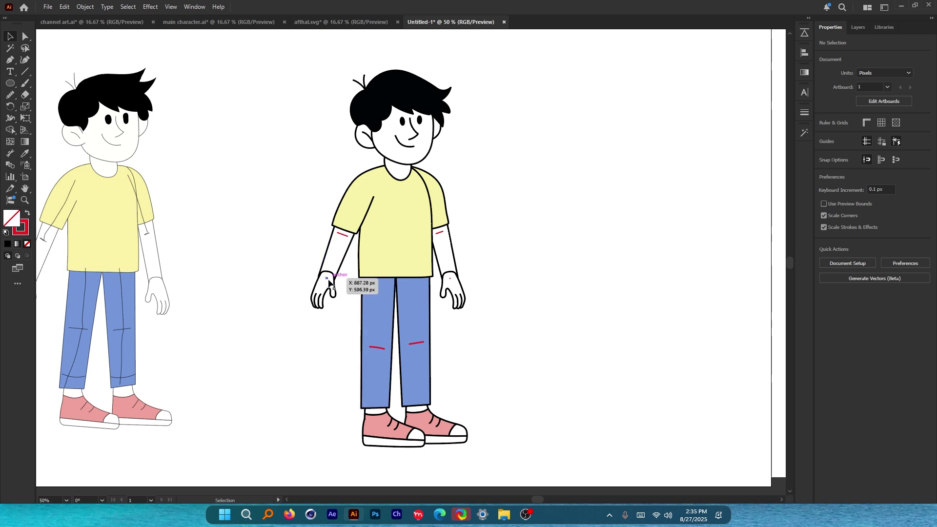
scroll(318, 270, up, 1)
scroll(349, 257, up, 2)
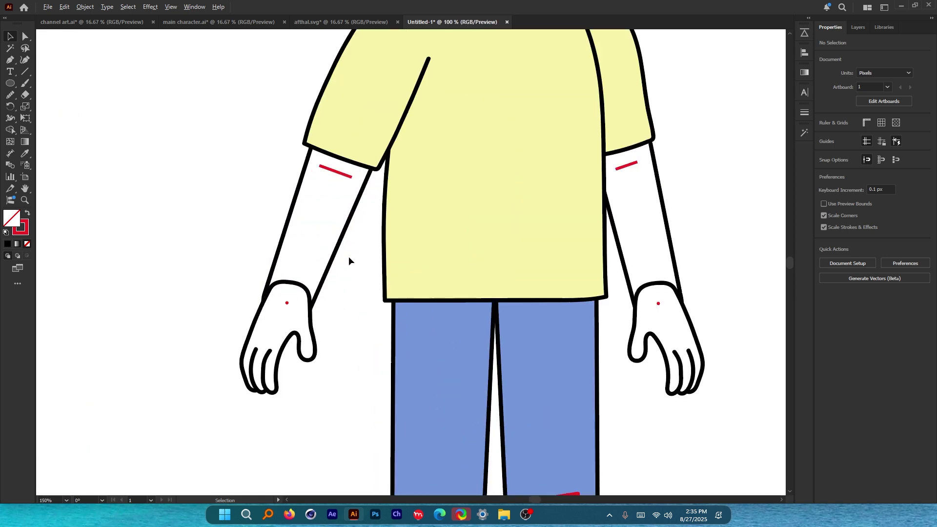
drag(348, 256, 361, 269)
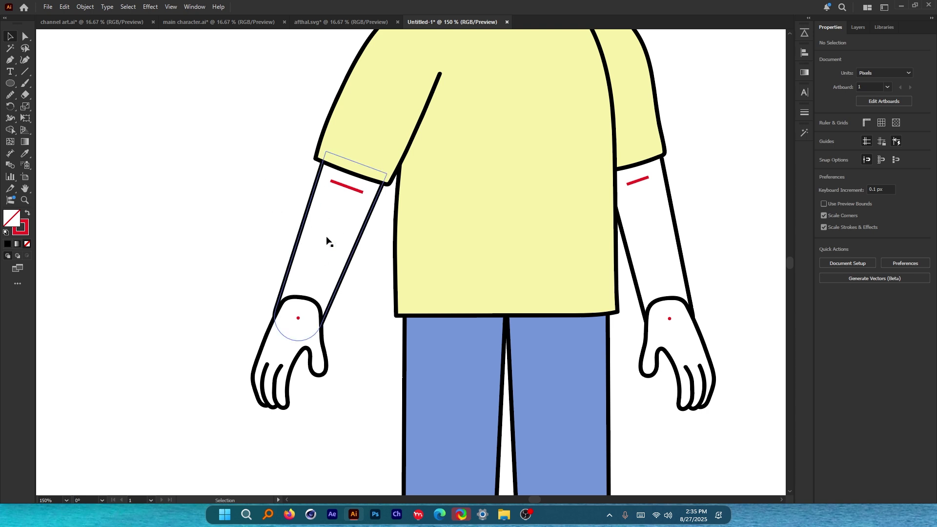
drag(378, 120, 391, 149)
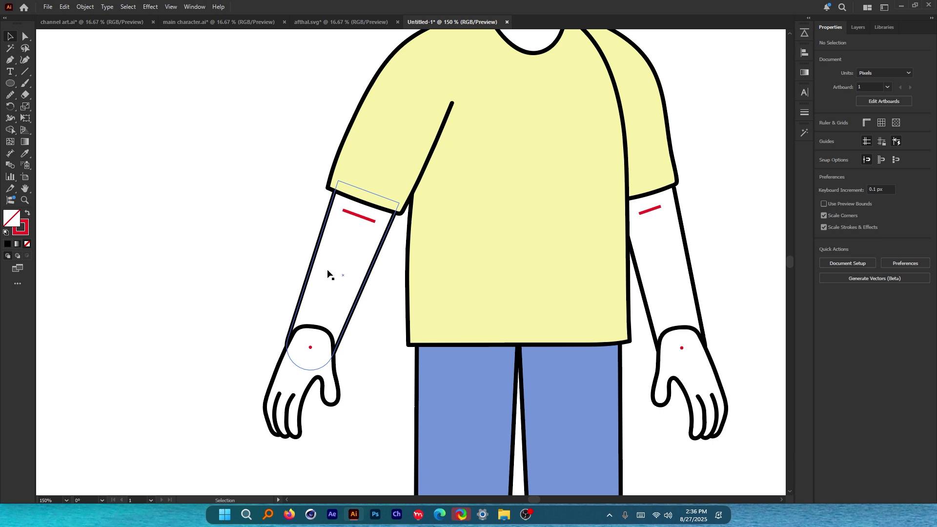
drag(340, 258, 358, 274)
scroll(382, 228, up, 2)
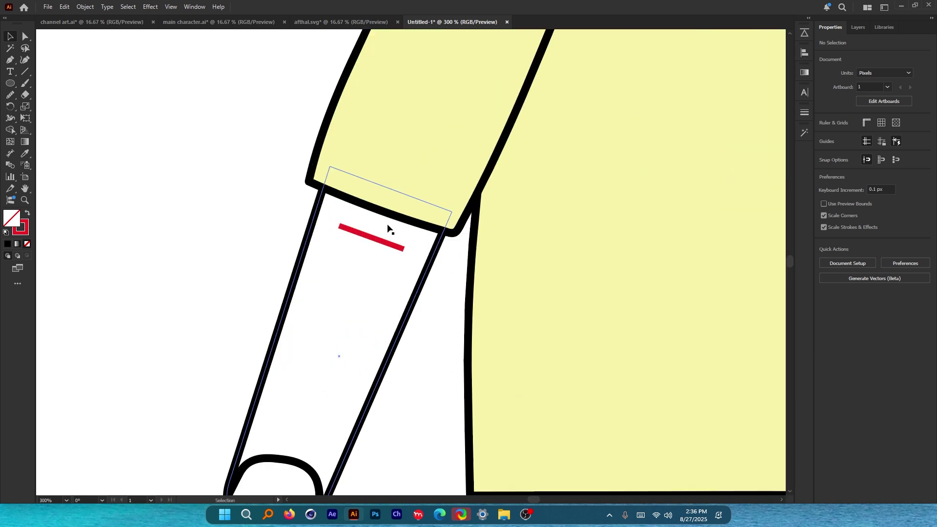
scroll(378, 257, down, 2)
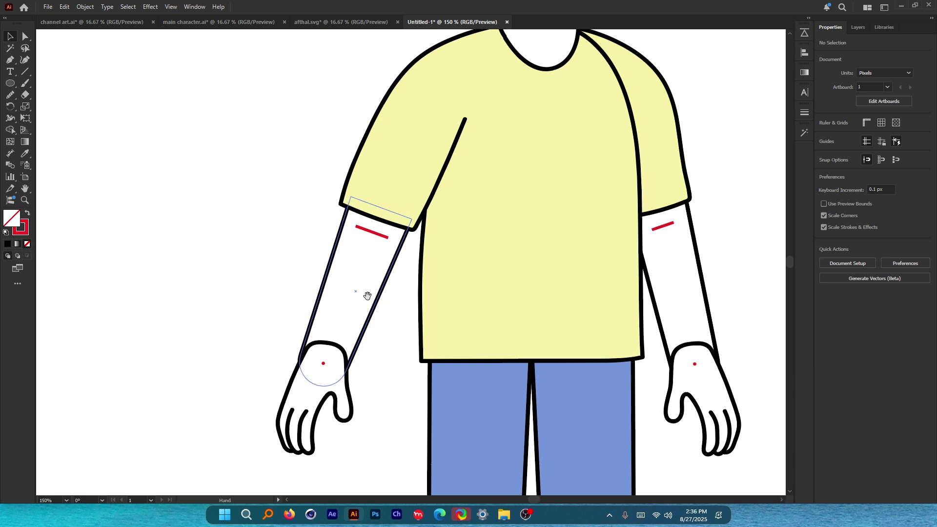
drag(367, 296, 350, 243)
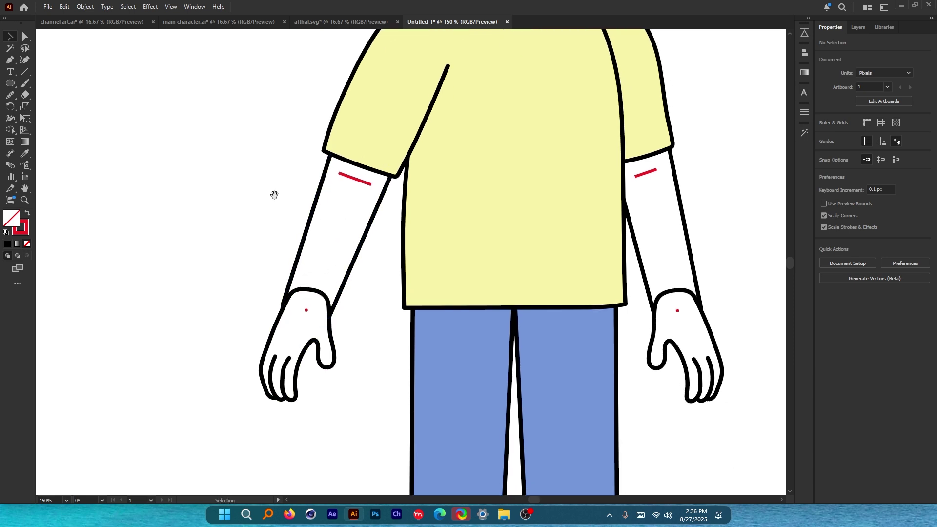
drag(275, 195, 295, 209)
scroll(296, 209, down, 3)
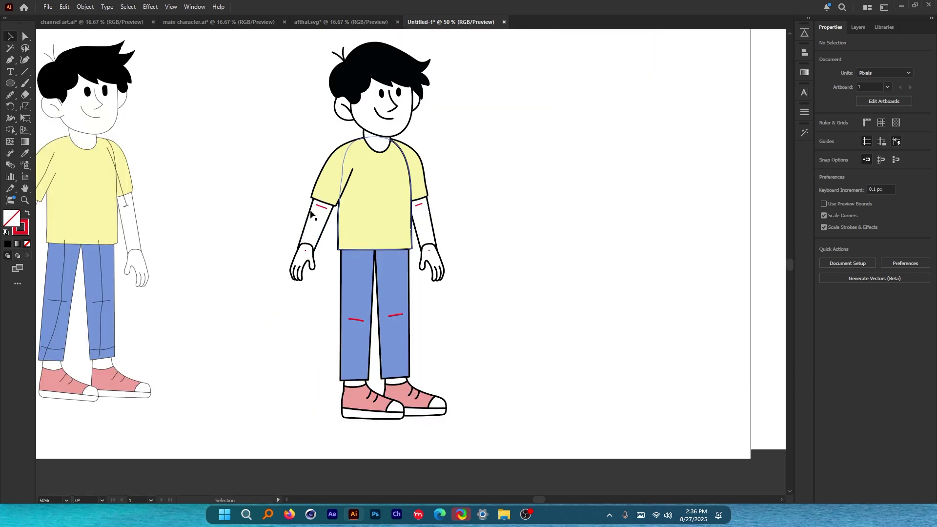
scroll(308, 212, up, 2)
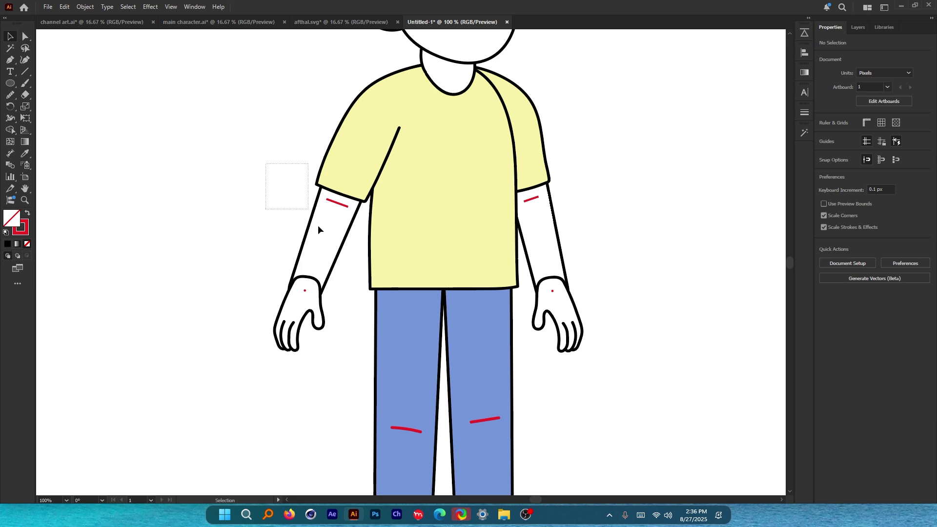
Place a copy of one whole arm, with sleeve, forearm and hand, in the empty area beside the character.
drag(359, 293, 359, 294)
scroll(325, 216, down, 1)
drag(333, 207, 579, 224)
click(647, 220)
scroll(579, 223, up, 1)
scroll(579, 223, up, 4)
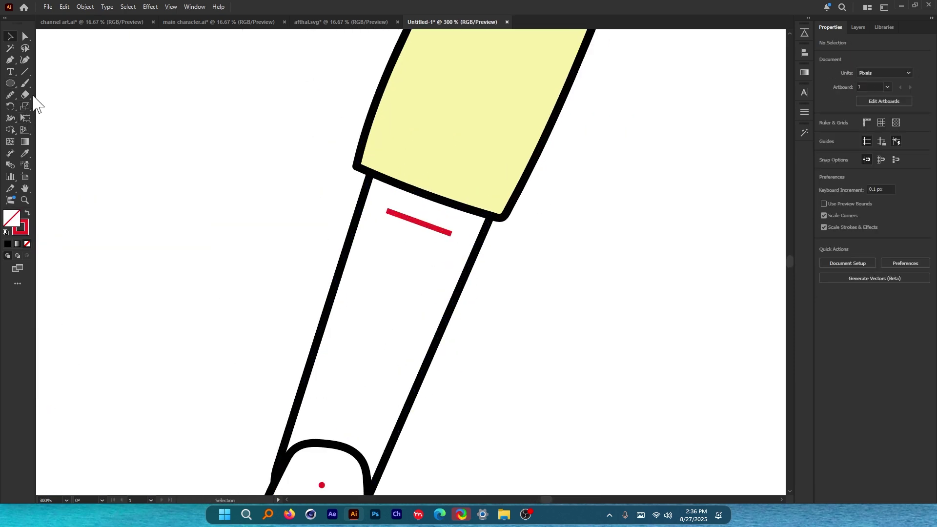
Draw a straight red line across the copied arm along its elbow mark, extending past both edges, and delete the short mark.
key(backslash)
drag(337, 194, 521, 259)
click(10, 36)
click(204, 149)
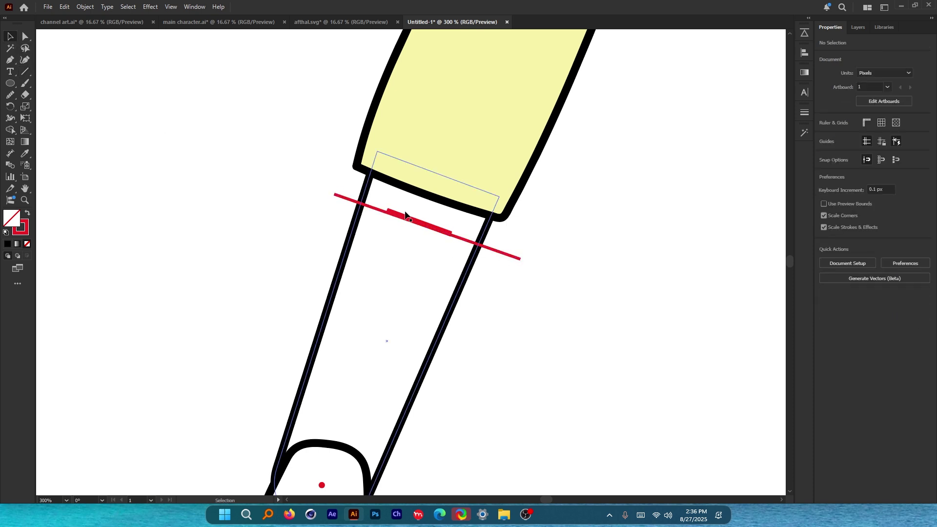
click(407, 217)
key(Delete)
Split the copied arm at the elbow line with the Shape Builder and delete the leftover line end.
scroll(369, 208, down, 1)
drag(463, 261, 438, 231)
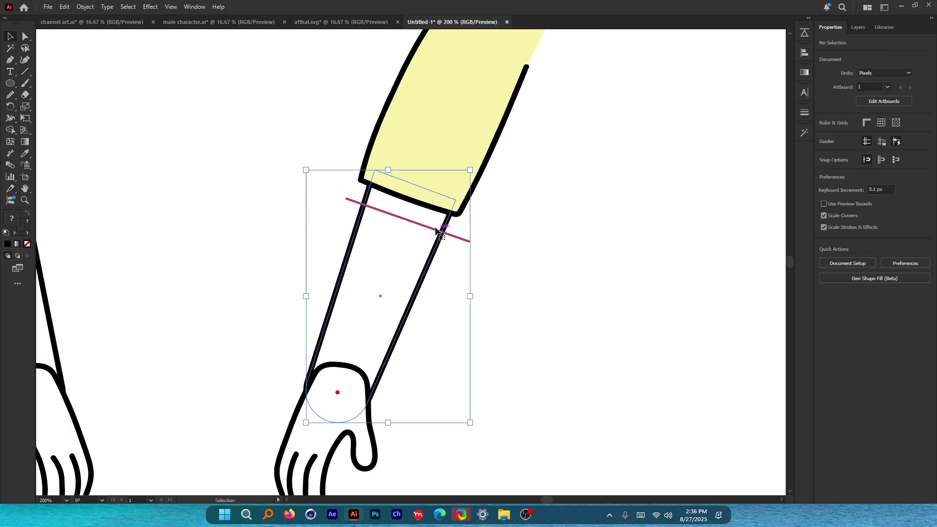
key(shift+m)
click(414, 249)
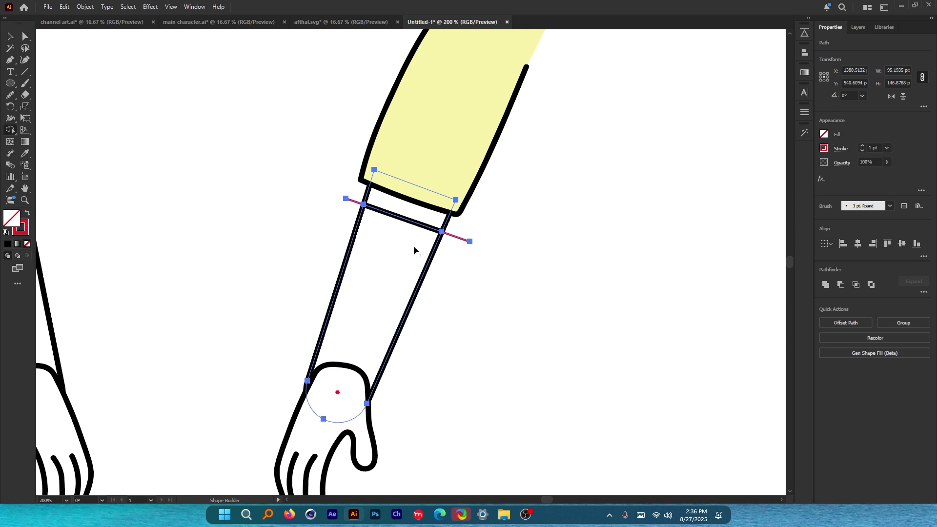
key(v)
click(455, 265)
scroll(458, 256, up, 1)
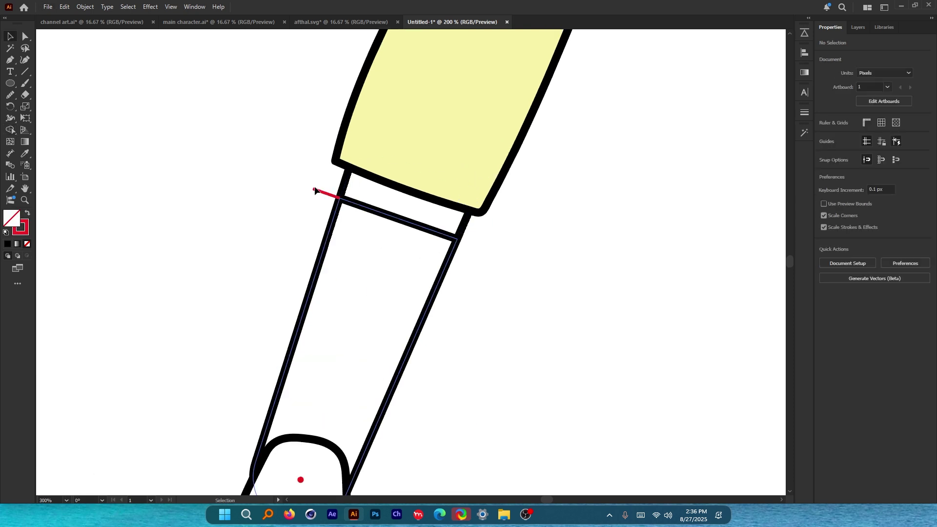
click(324, 195)
key(Delete)
Lengthen the upper arm piece past the elbow cut and round its lower end with a corner radius of about 24.7 px.
click(353, 204)
scroll(390, 220, right, 1)
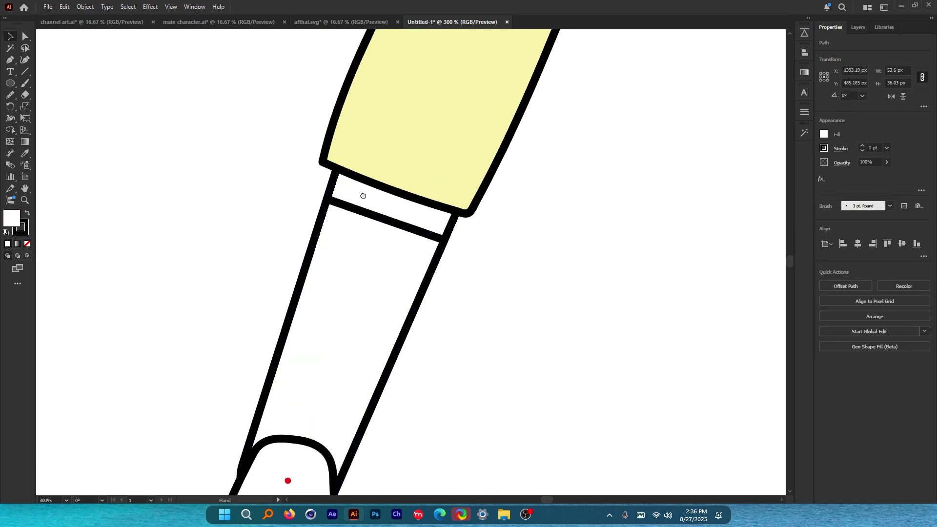
scroll(427, 238, down, 1)
scroll(416, 238, up, 1)
key(a)
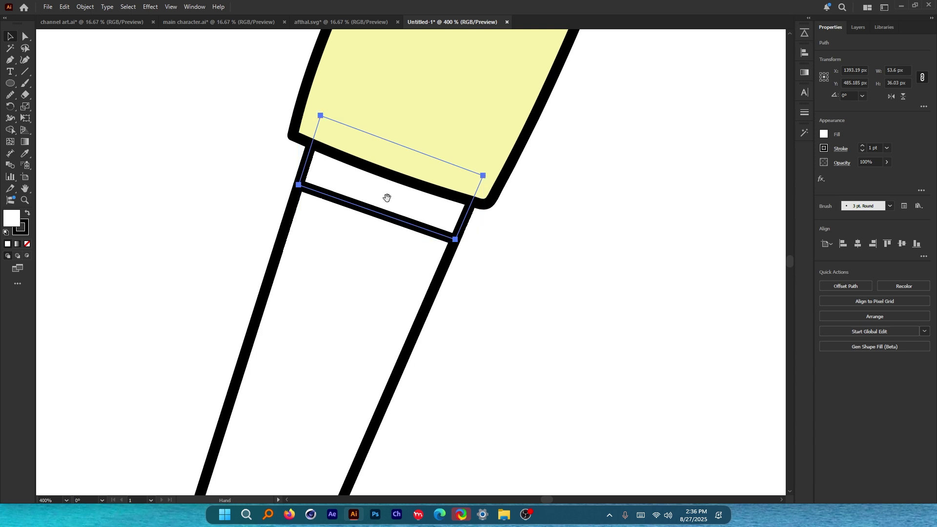
scroll(386, 195, down, 1)
click(307, 170)
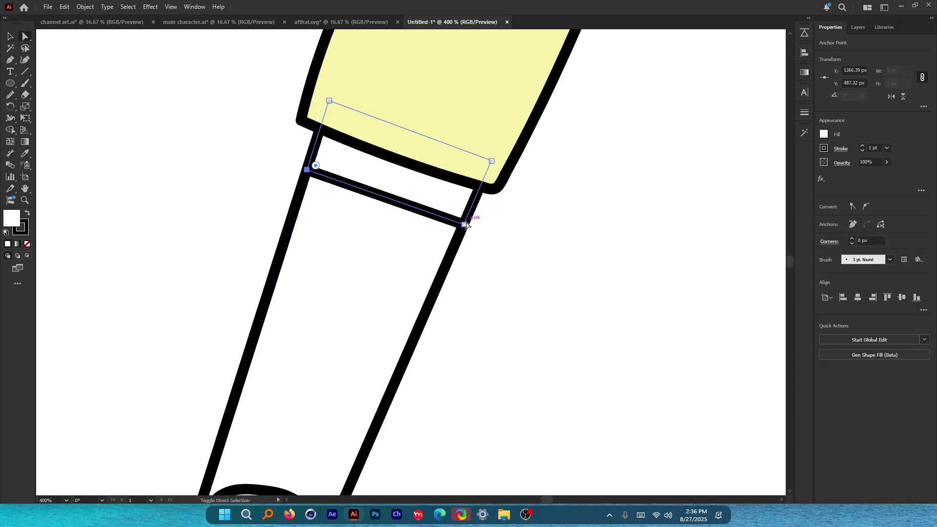
drag(467, 227, 442, 277)
drag(290, 214, 426, 164)
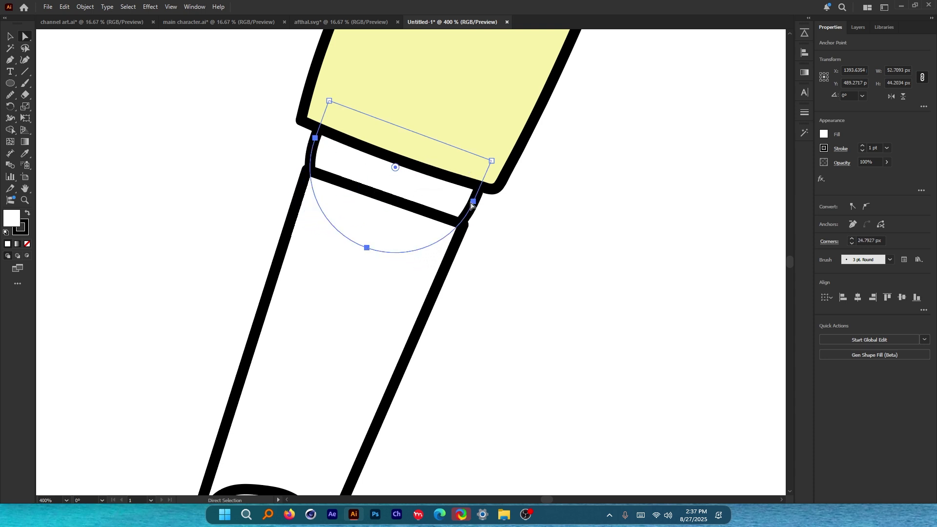
key(ctrl+z)
key(ctrl+z)
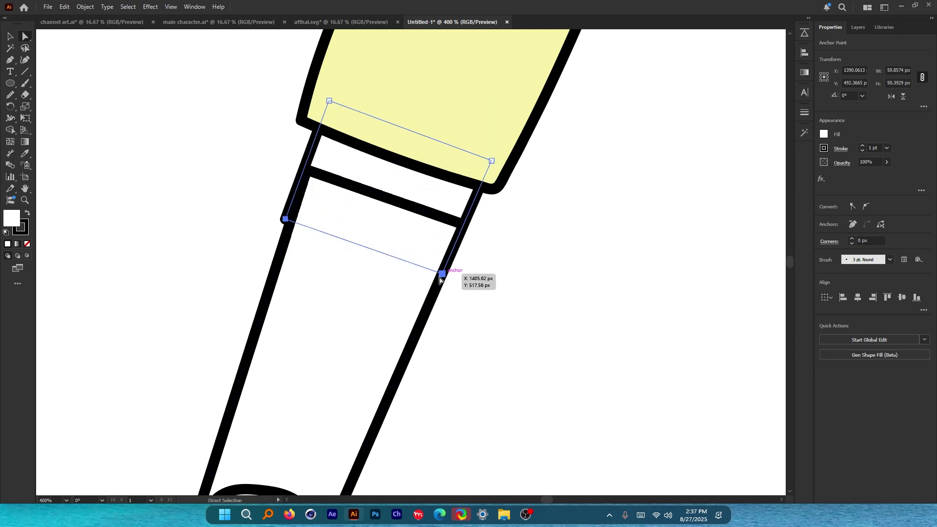
drag(440, 280, 432, 307)
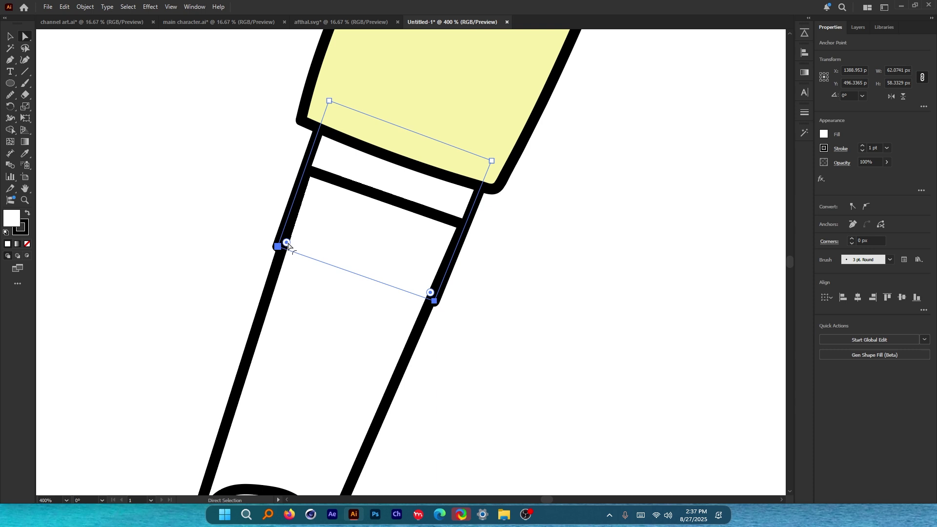
drag(287, 243, 386, 195)
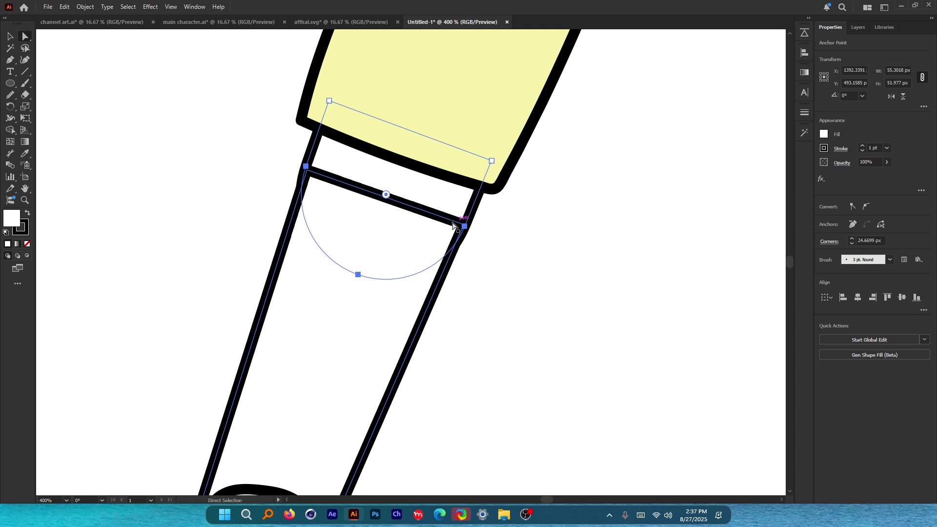
Extend the forearm piece up to the sleeve edge and round its upper end with a corner radius of about 23 px.
click(455, 225)
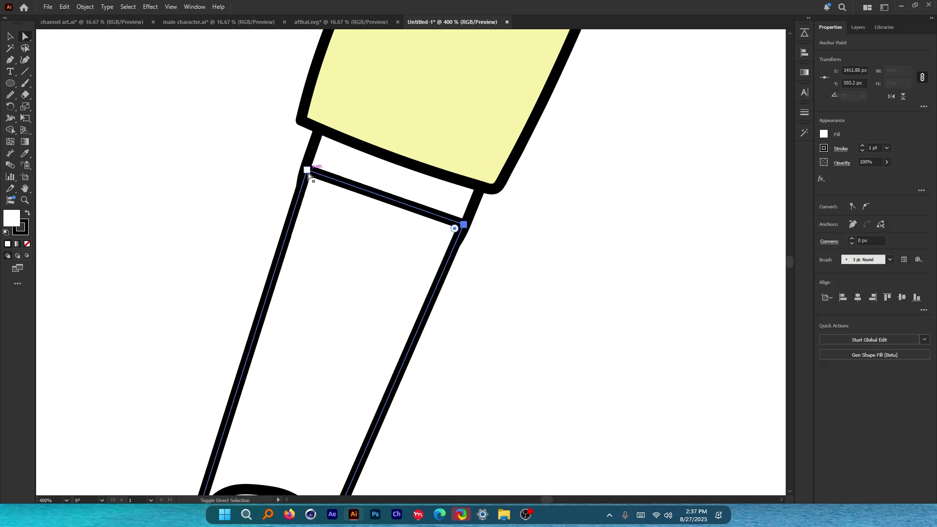
shift+click(309, 173)
drag(313, 182, 353, 276)
key(ctrl+z)
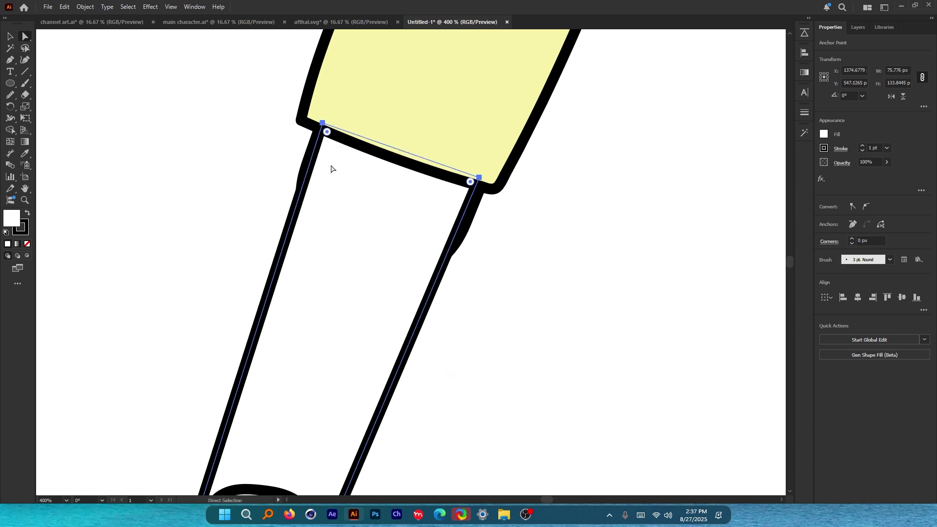
drag(326, 131, 375, 219)
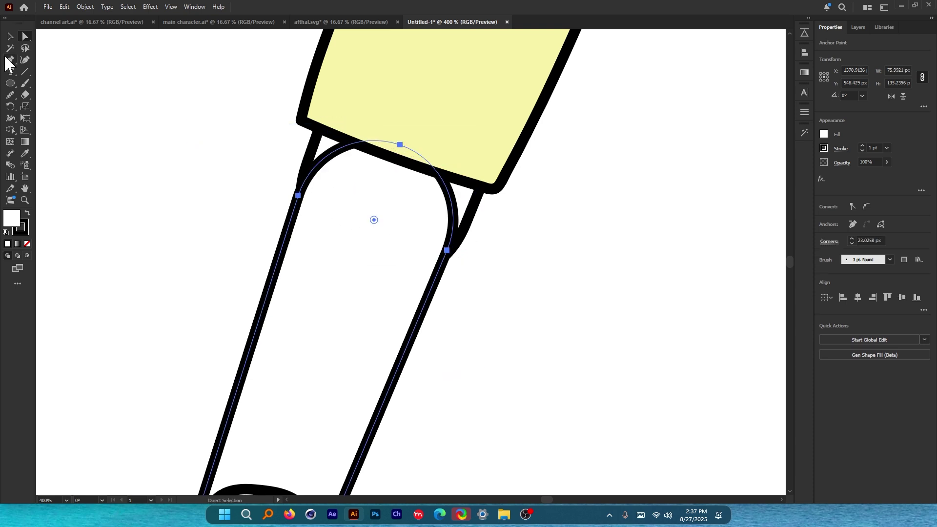
click(10, 36)
click(195, 105)
scroll(478, 205, down, 2)
scroll(469, 221, up, 2)
click(457, 243)
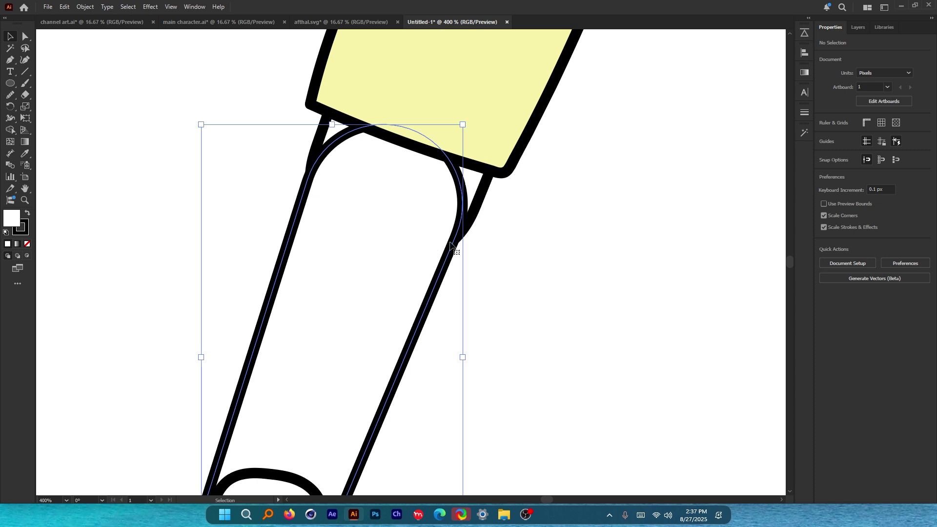
Adjust the anchor point on the forearm's edge just below its rounded elbow end.
scroll(457, 243, up, 1)
key(a)
click(459, 235)
drag(457, 237, 464, 238)
drag(234, 150, 240, 118)
click(10, 36)
scroll(416, 207, down, 4)
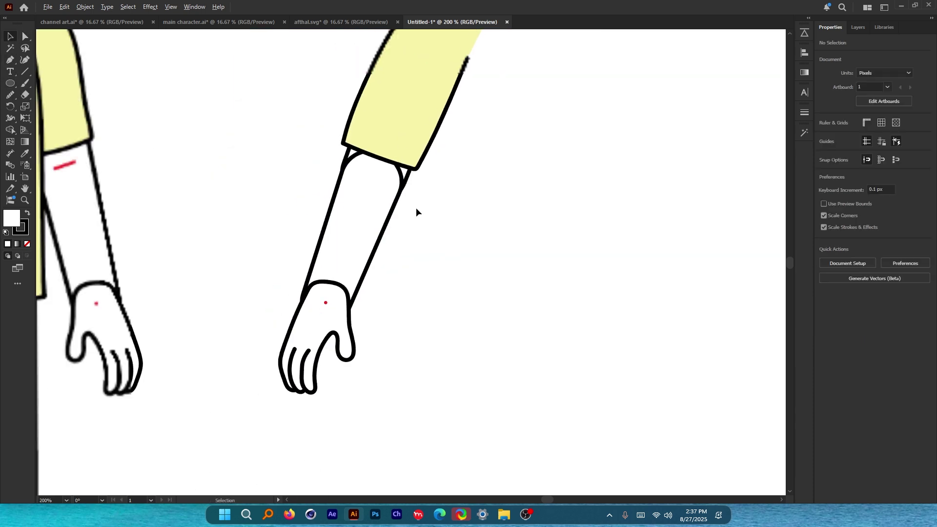
Try rotating the copied forearm and hand together around a pivot in the rounded elbow, and undo the rotation.
scroll(416, 207, down, 1)
scroll(420, 209, up, 1)
drag(395, 313, 345, 299)
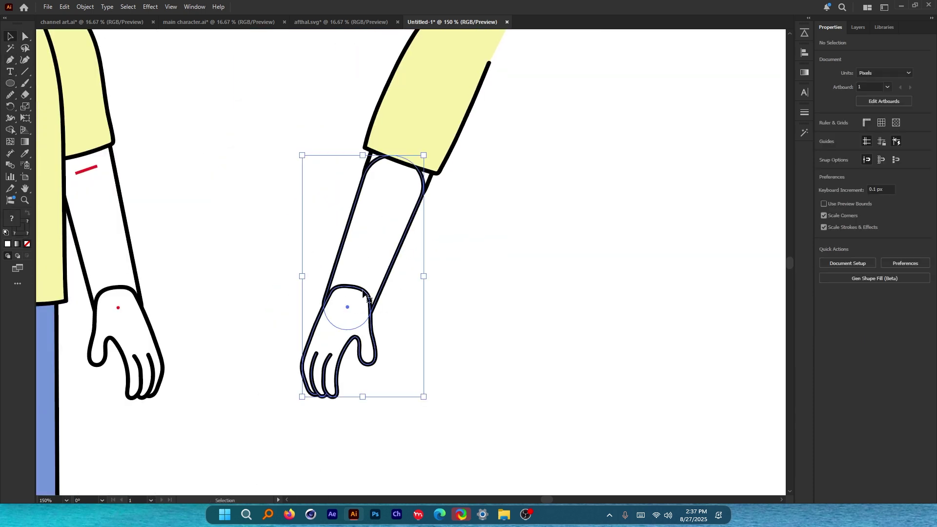
key(r)
click(394, 187)
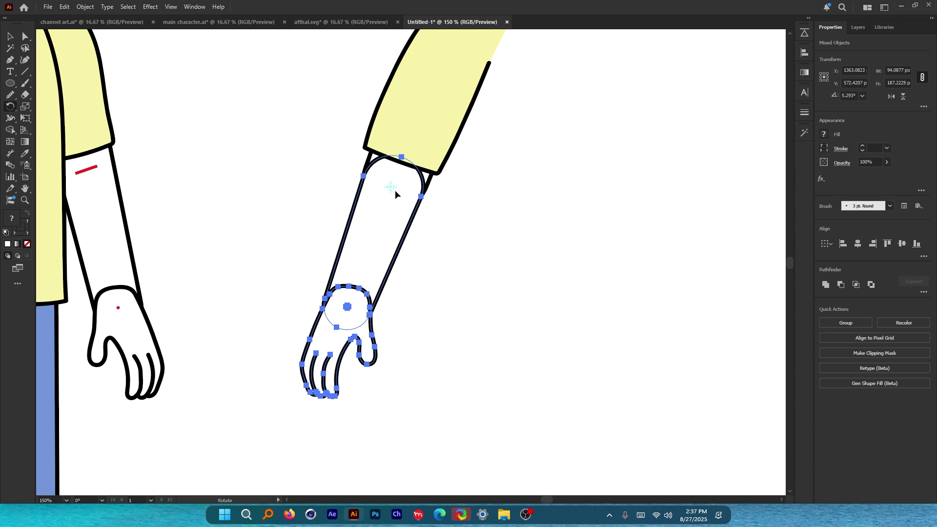
scroll(395, 189, down, 1)
drag(570, 255, 478, 30)
scroll(546, 220, down, 1)
drag(547, 219, 544, 161)
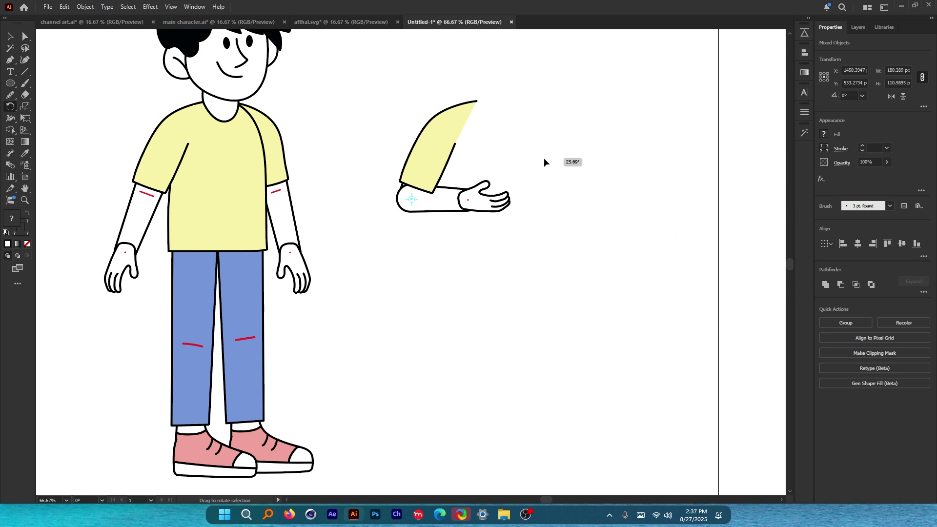
scroll(432, 167, up, 1)
key(ctrl+z)
click(10, 37)
key(ctrl+z)
key(ctrl+z)
Move the sleeve with its upper arm piece and the forearm away from the hand to separate the copied arm's parts.
scroll(414, 180, up, 1)
drag(394, 192, 471, 148)
key(ctrl+z)
shift+click(375, 205)
scroll(401, 182, down, 1)
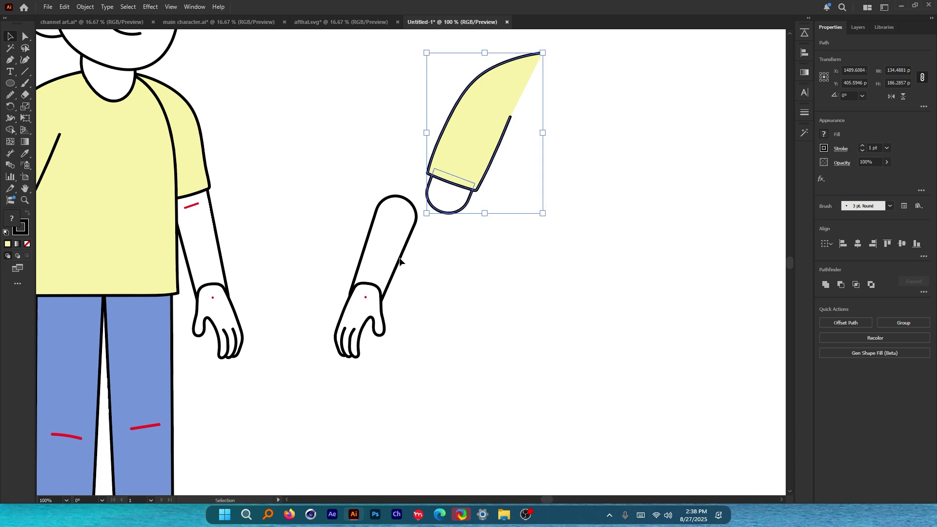
drag(397, 231, 369, 183)
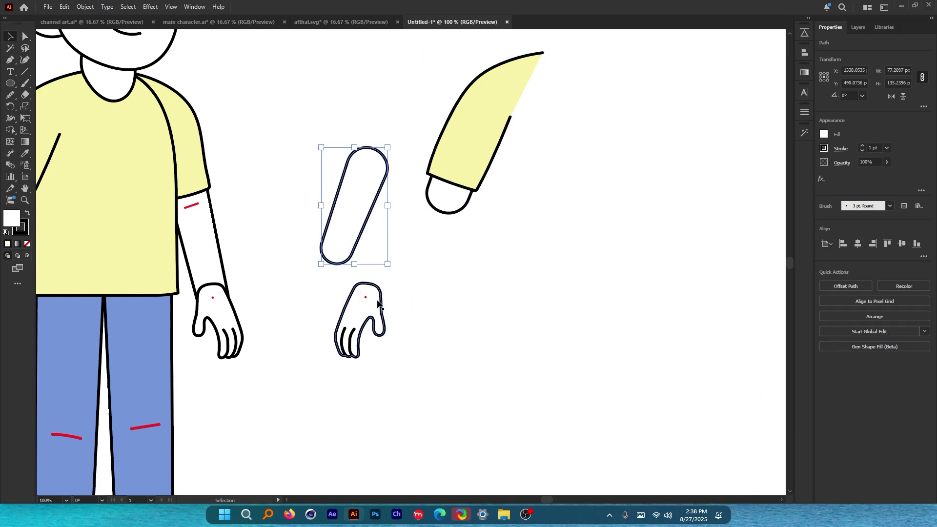
scroll(523, 267, down, 1)
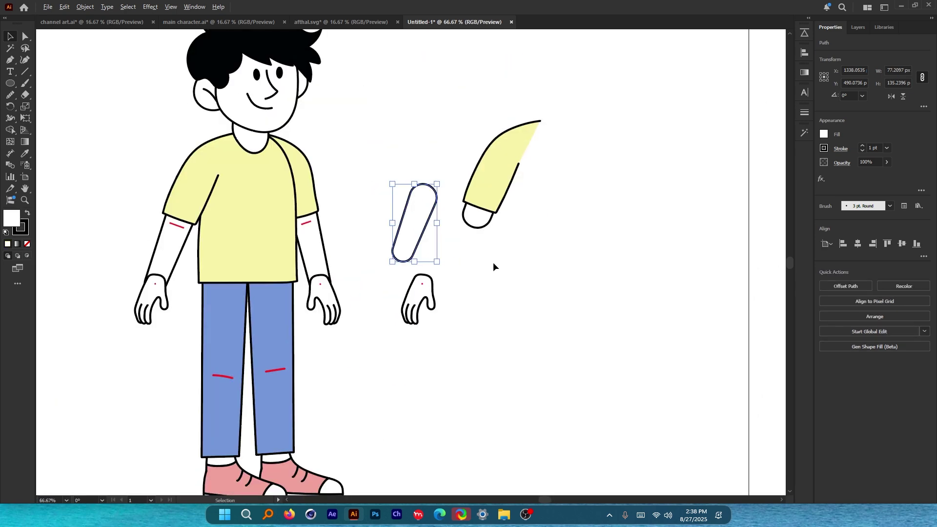
scroll(493, 264, up, 1)
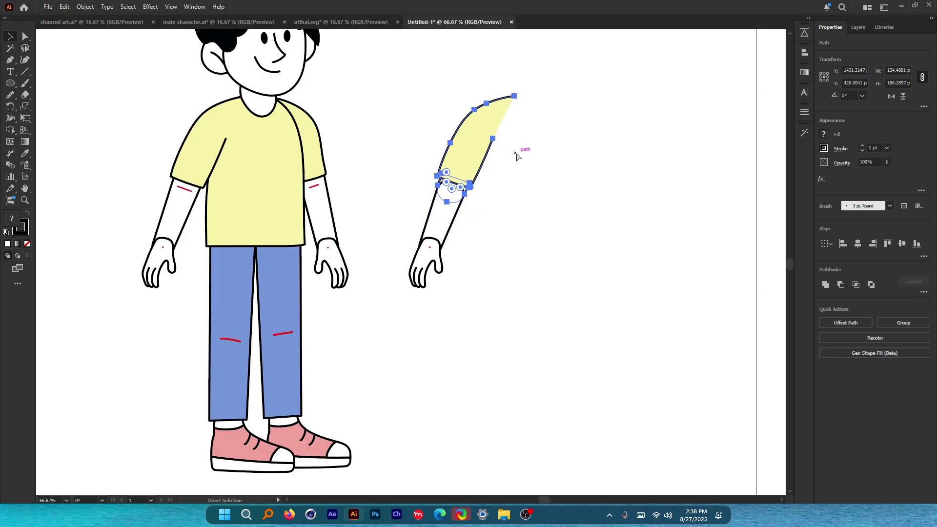
Delete the entire copied arm beside the character.
click(519, 151)
click(392, 195)
scroll(458, 188, left, 2)
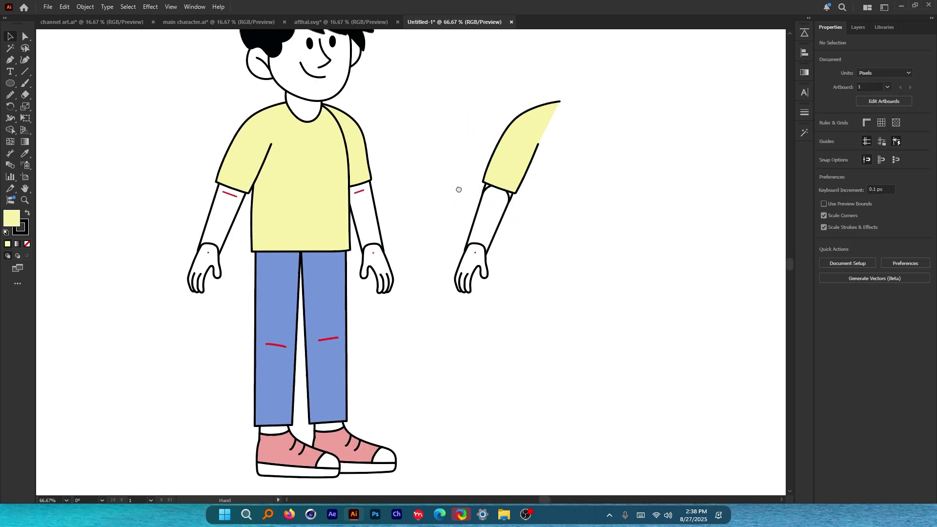
drag(485, 135, 624, 308)
key(Delete)
scroll(483, 249, up, 1)
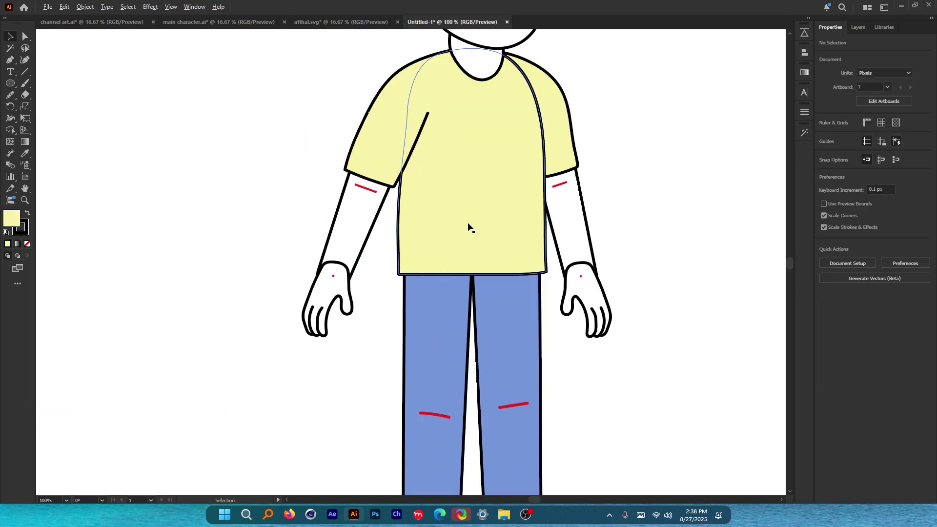
Copy the trouser leg with the straighter red knee mark into the empty space beside the character.
scroll(345, 242, down, 4)
scroll(345, 243, right, 3)
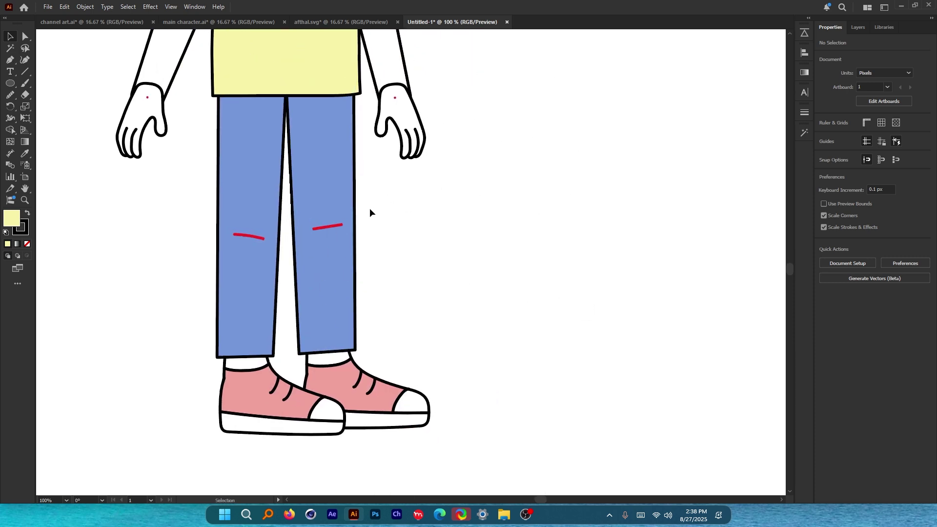
drag(355, 202, 612, 202)
click(634, 201)
drag(634, 201, 555, 198)
Draw a slightly slanted straight line about 120 px wide across the copied trouser leg at knee height.
scroll(555, 197, up, 1)
click(24, 71)
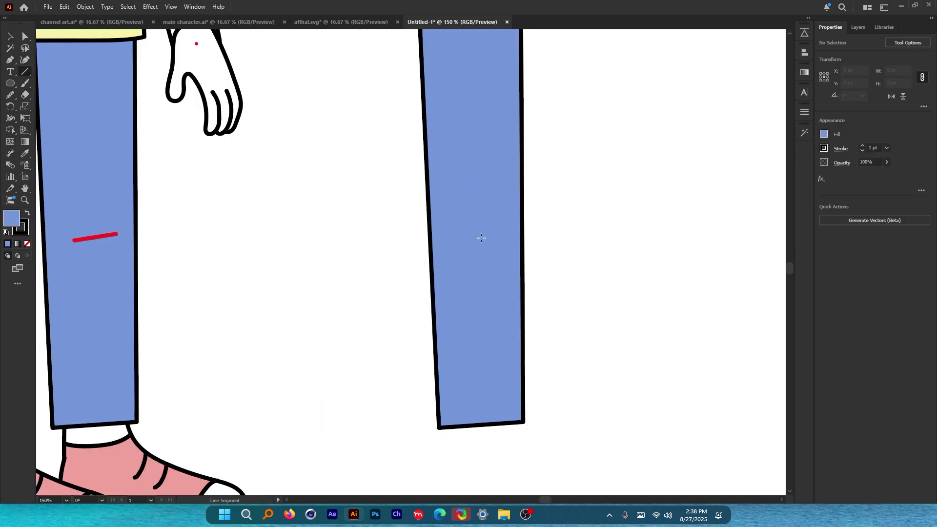
drag(404, 201, 559, 189)
key(v)
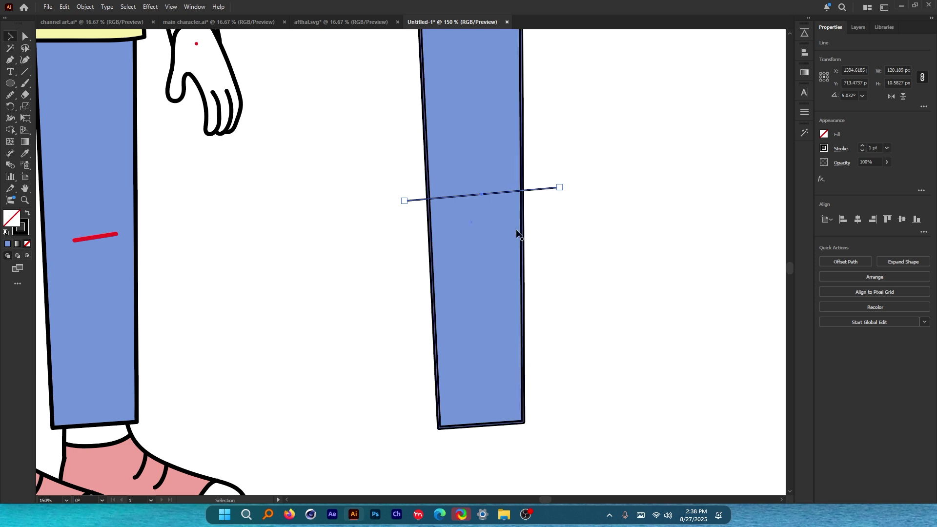
Sketch the two overlapping rounded knee ends and their central pivot over the copied leg with the red annotation pen.
key(ctrl+minus)
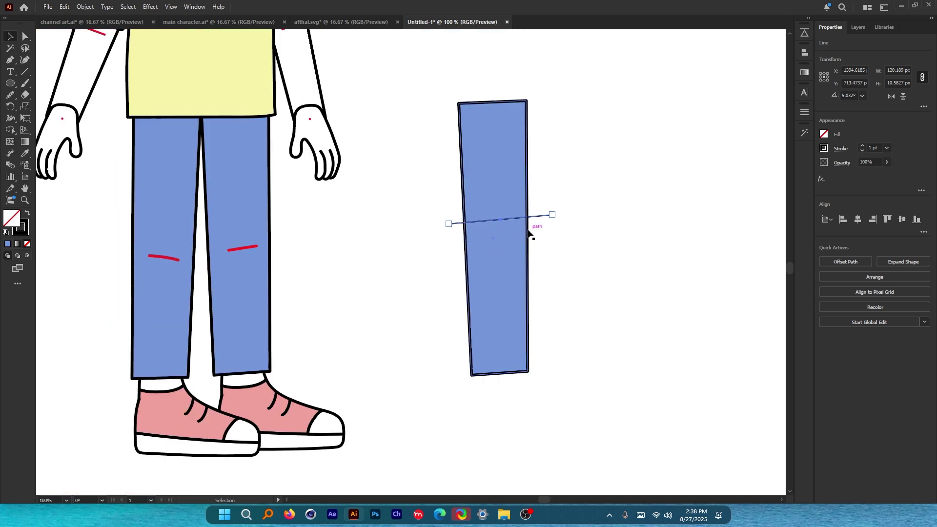
scroll(528, 206, up, 2)
key(ctrl+alt+g)
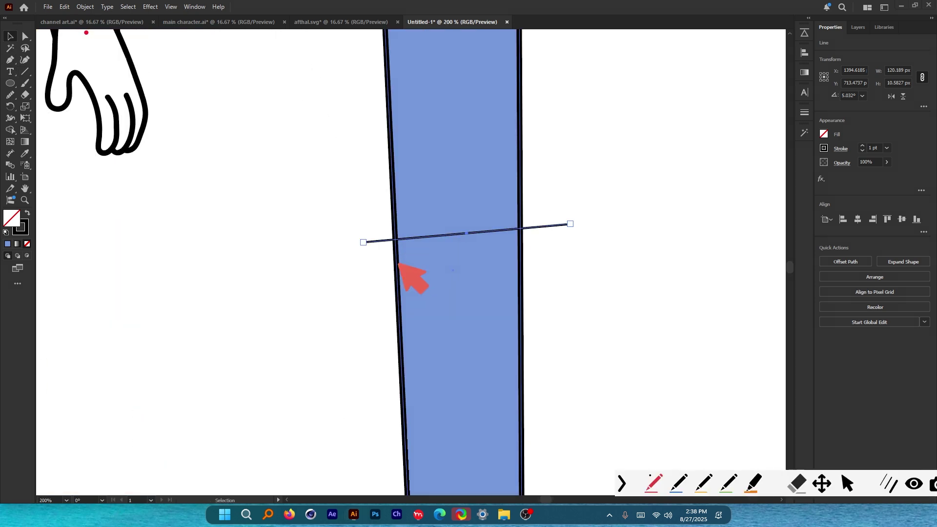
mouse_move(398, 265)
mouse_down()
mouse_move(410, 197)
mouse_move(503, 181)
mouse_move(515, 238)
mouse_up()
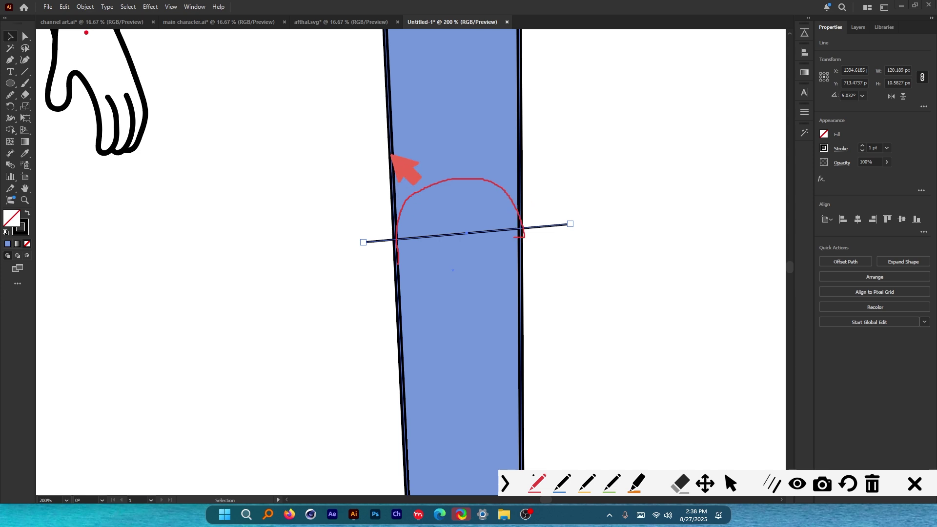
mouse_move(391, 156)
mouse_down()
mouse_move(395, 230)
mouse_move(419, 276)
mouse_move(450, 291)
mouse_move(502, 283)
mouse_move(521, 226)
mouse_up()
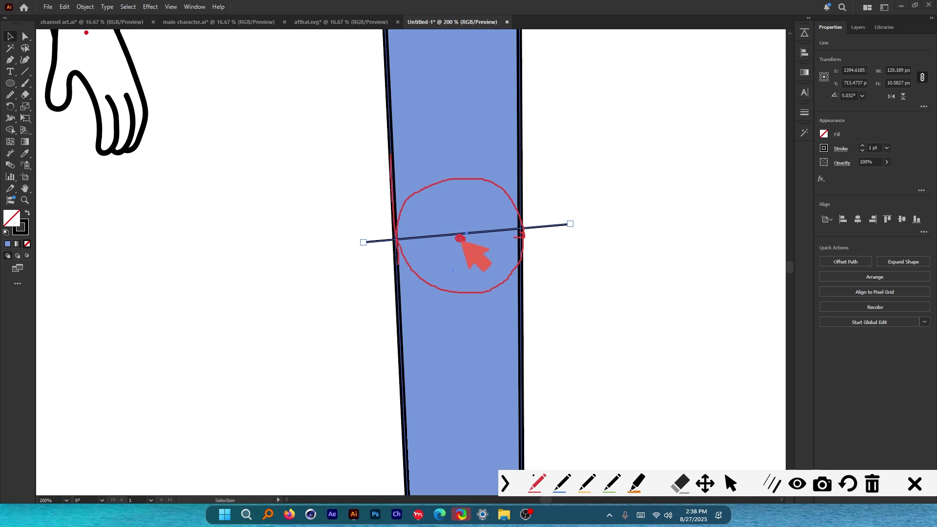
mouse_move(461, 239)
mouse_down()
mouse_move(364, 338)
mouse_move(247, 424)
mouse_move(260, 413)
mouse_move(252, 381)
mouse_up()
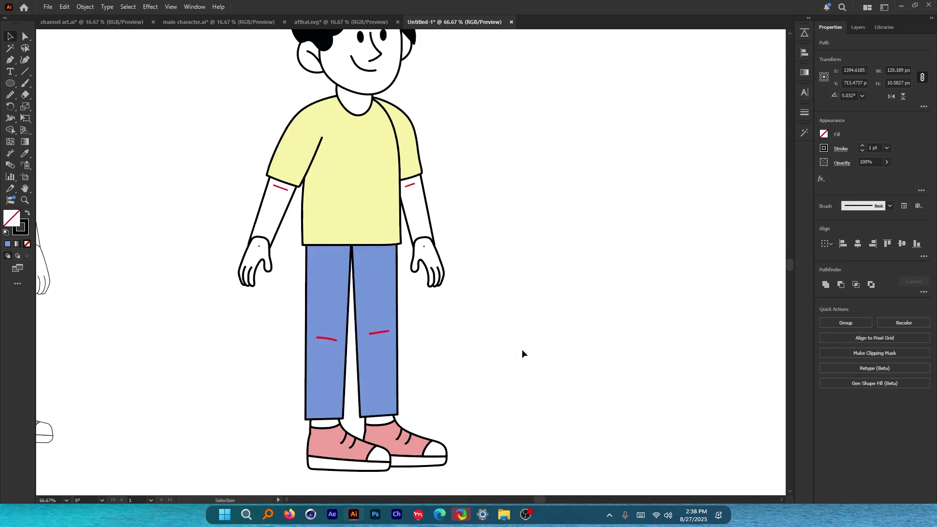
click(522, 350)
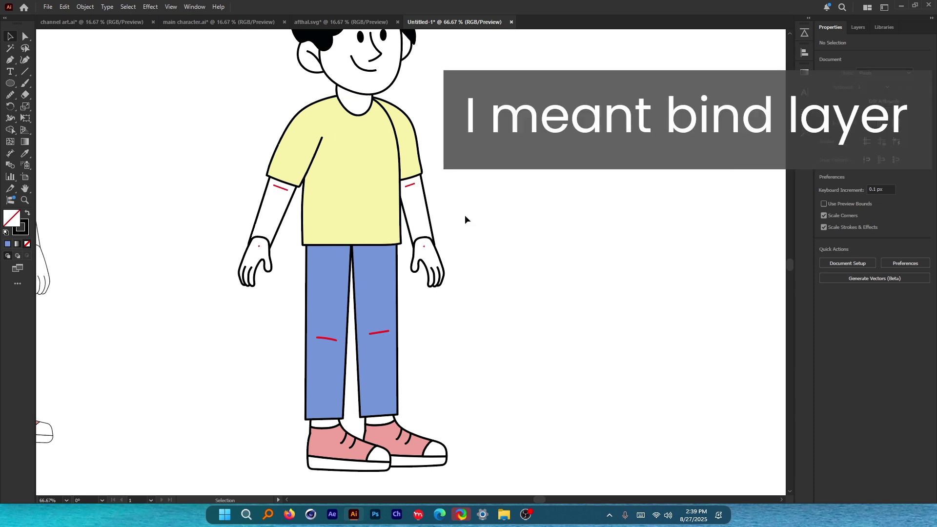
Select the sleeve, forearm and hand of the arm in front of the shirt, try moving them together, and undo the move.
scroll(486, 260, down, 1)
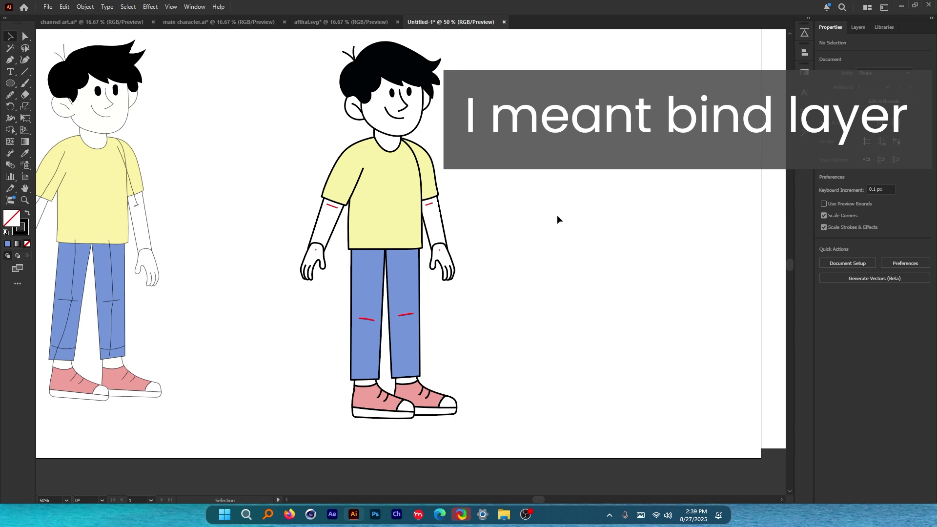
scroll(346, 209, up, 1)
click(347, 178)
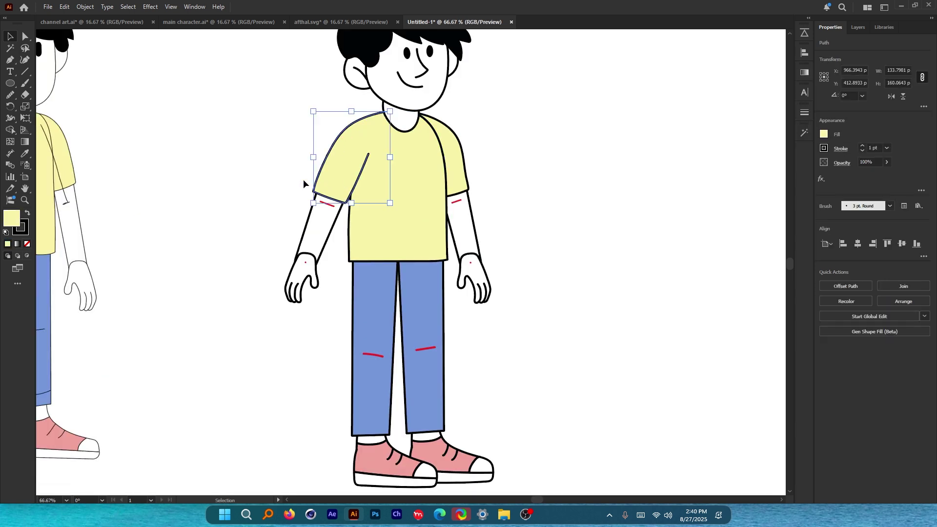
drag(273, 167, 335, 299)
drag(339, 182, 333, 167)
key(ctrl+z)
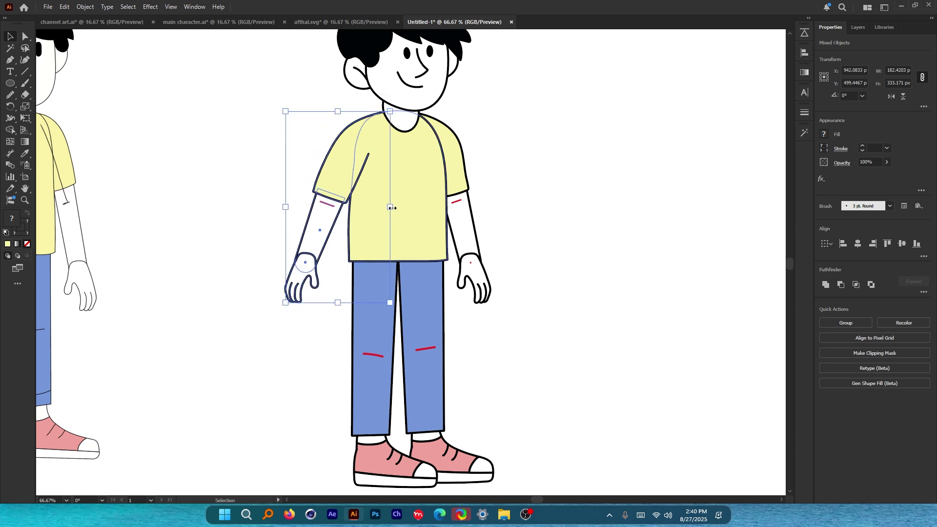
Rotate the selected arm around a shoulder pivot until it hangs nearly straight down, and inspect the sleeve's join at the neck.
key(r)
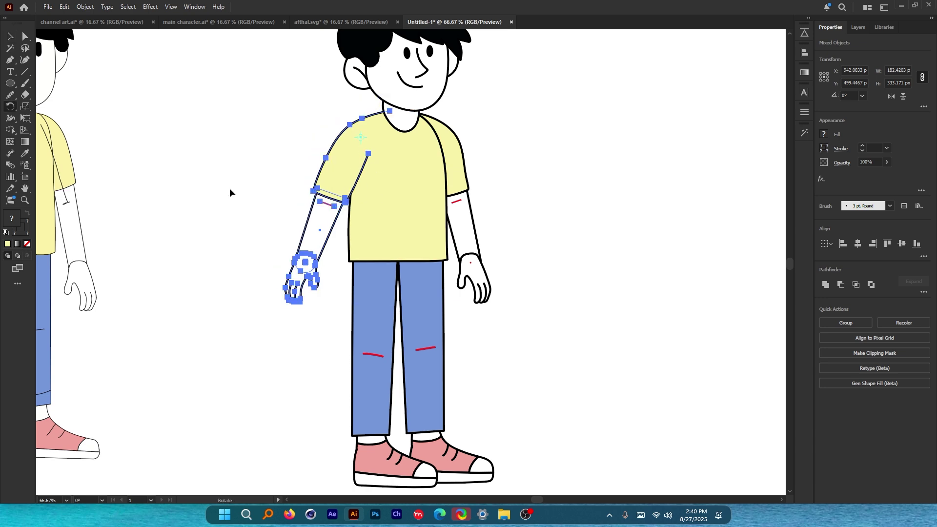
drag(230, 193, 286, 207)
scroll(372, 180, down, 1)
scroll(377, 132, up, 4)
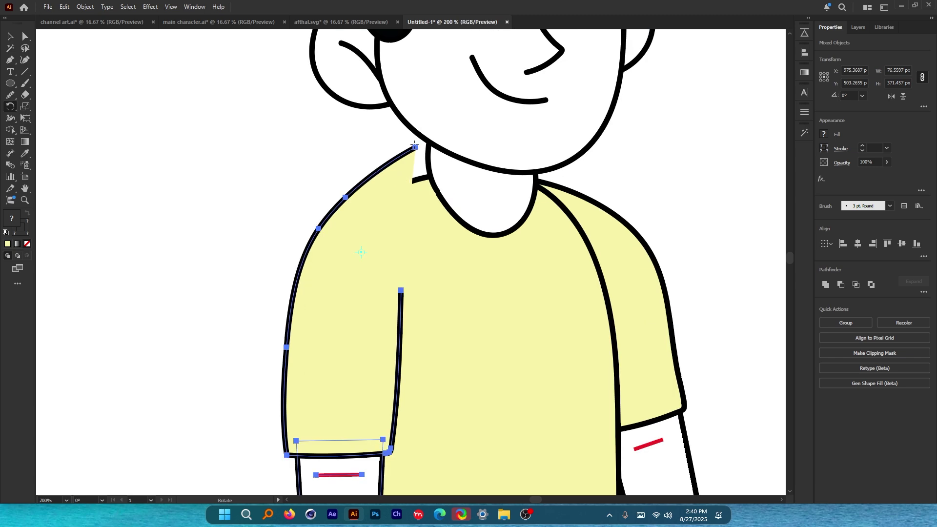
scroll(414, 145, down, 4)
click(10, 36)
click(280, 217)
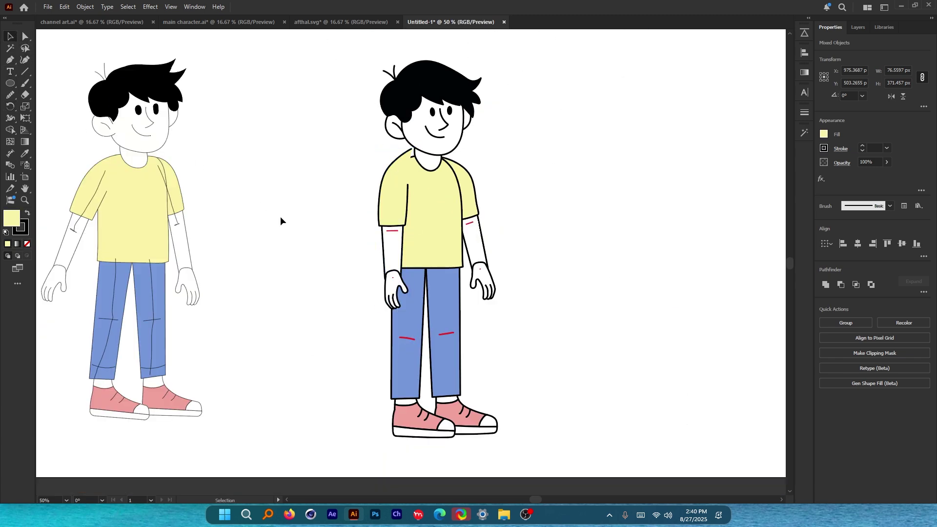
Trace the pointed hair tips and the two loose strands on the crown with the red annotation pen, and close the annotations.
scroll(471, 60, up, 3)
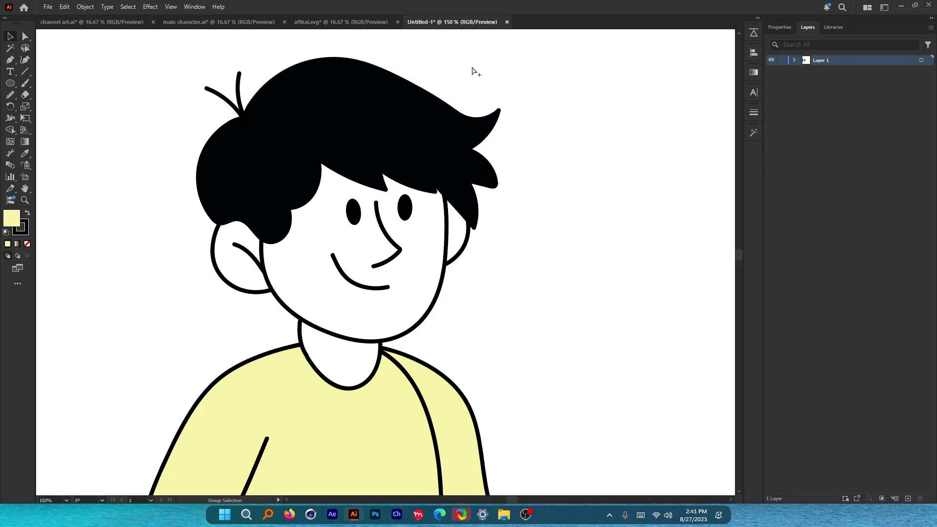
key(ctrl+alt+g)
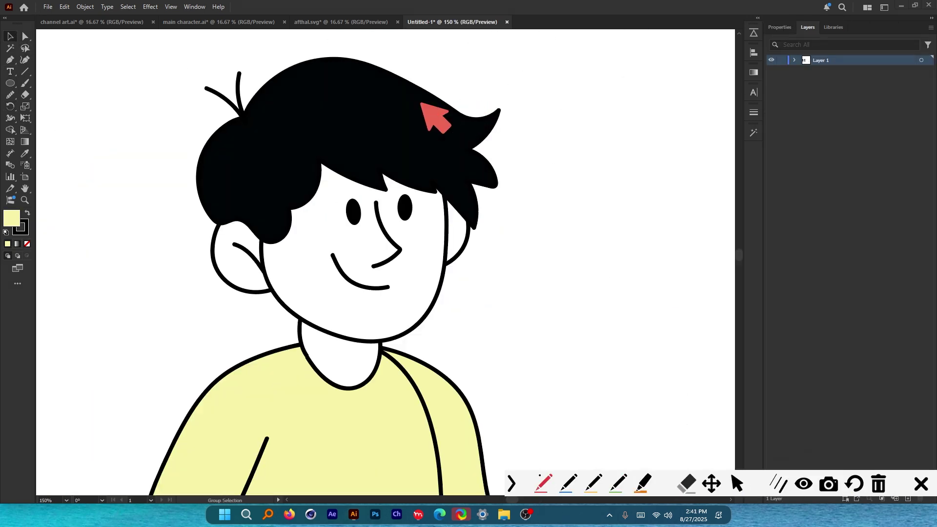
mouse_move(412, 100)
mouse_down()
mouse_move(464, 115)
mouse_move(502, 112)
mouse_move(390, 136)
mouse_move(446, 145)
mouse_move(497, 169)
mouse_move(496, 185)
mouse_move(439, 160)
mouse_move(477, 190)
mouse_move(479, 226)
mouse_move(426, 170)
mouse_up()
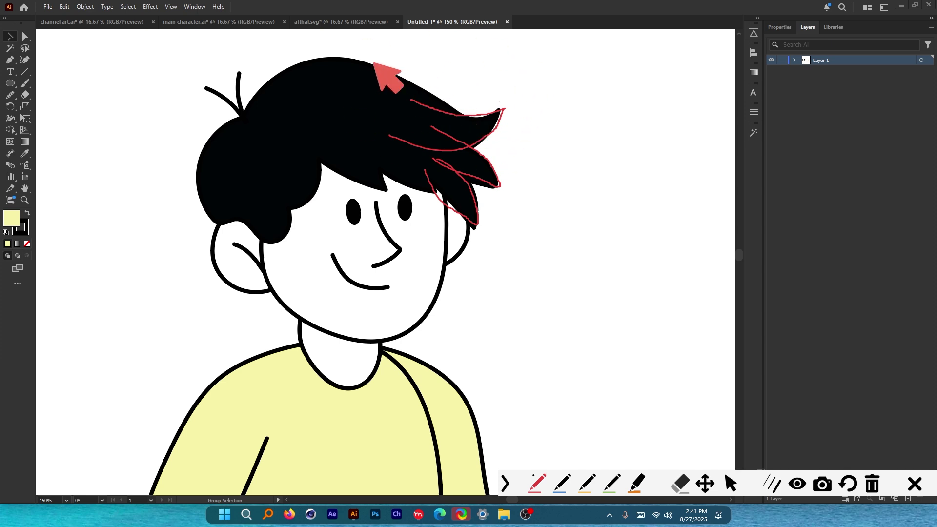
drag(248, 67, 253, 113)
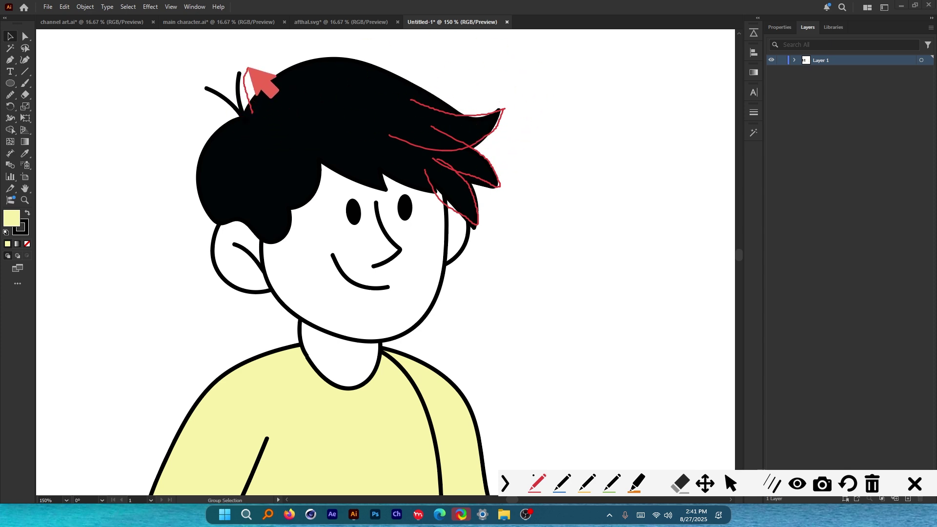
drag(193, 94, 244, 115)
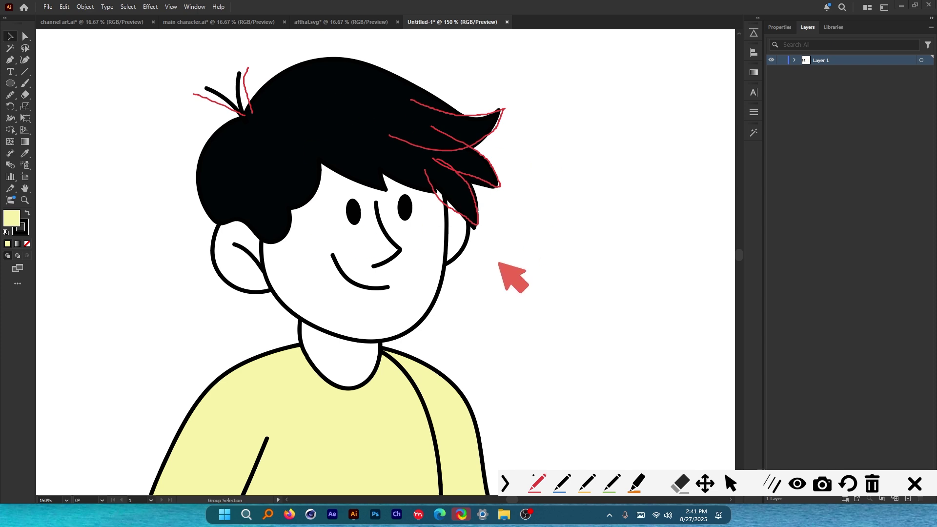
click(915, 483)
Try shifting the near ear's outline away from the head and undo the move.
scroll(159, 282, up, 1)
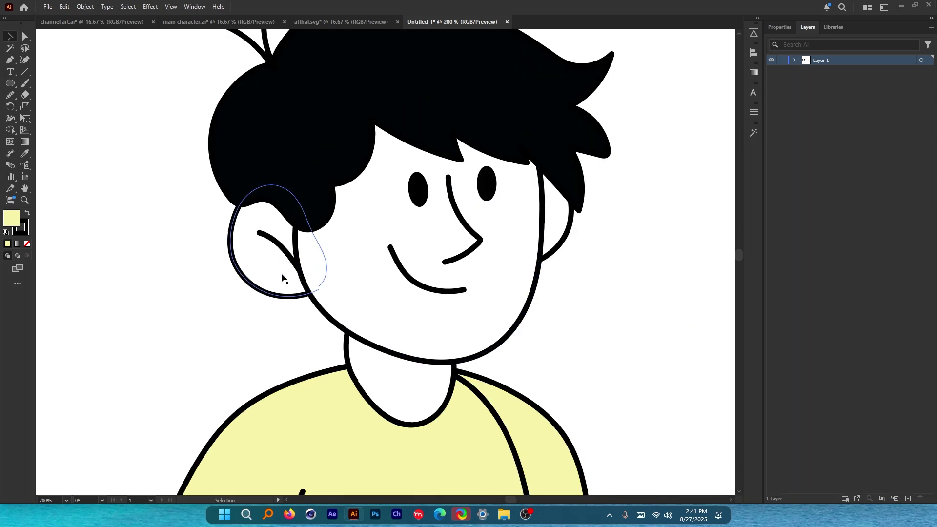
drag(278, 278, 253, 288)
key(ctrl+z)
click(268, 313)
scroll(448, 201, down, 2)
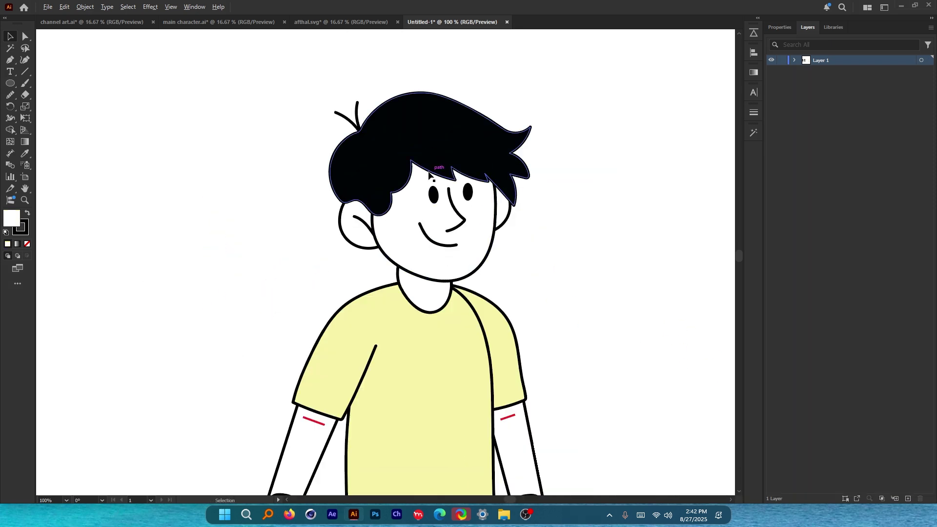
Bring the near ear and its inner line to the front, and bring the hair to the front above them.
scroll(412, 224, up, 2)
drag(307, 259, 298, 259)
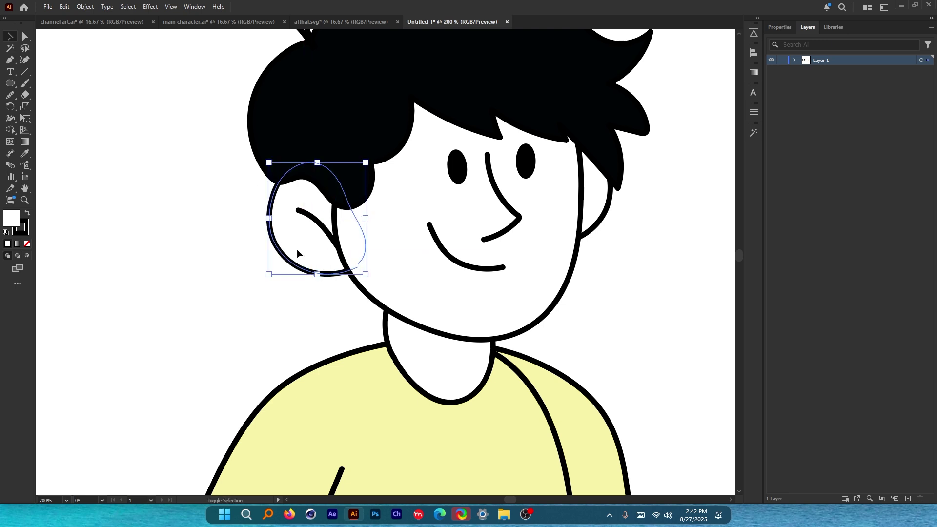
shift+click(320, 225)
key(ctrl+shift+])
scroll(270, 275, down, 1)
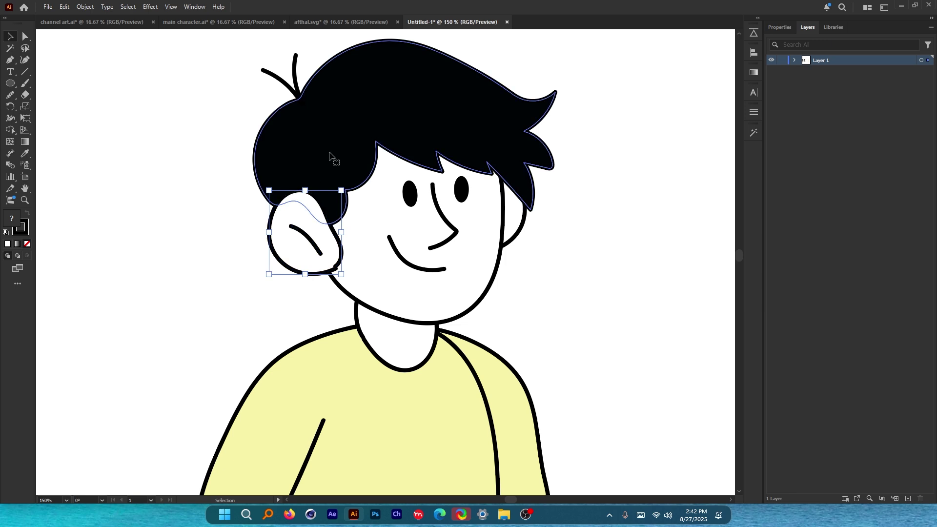
click(331, 155)
key(ctrl+shift+])
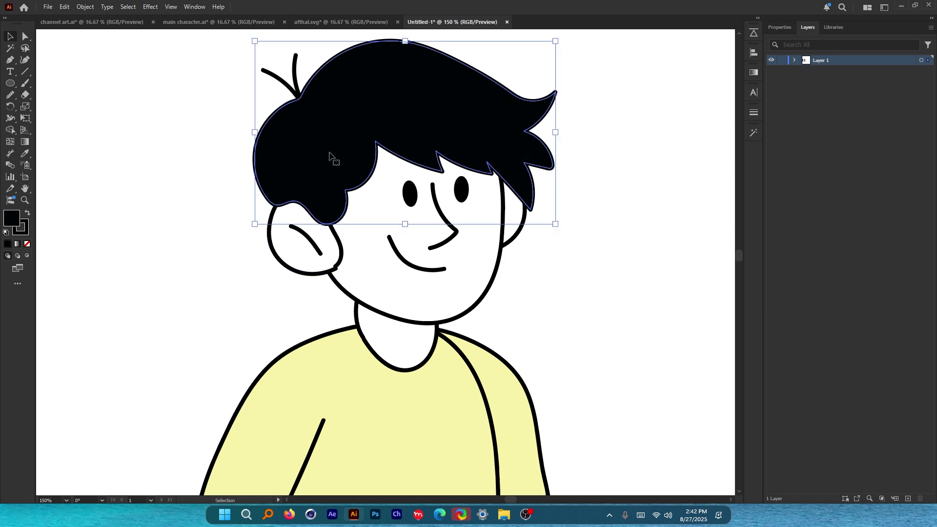
key(ctrl+shift+a)
Try shifting the ear over the face and examine the open ends of its outline near the lobe.
scroll(335, 251, up, 2)
drag(345, 213, 383, 234)
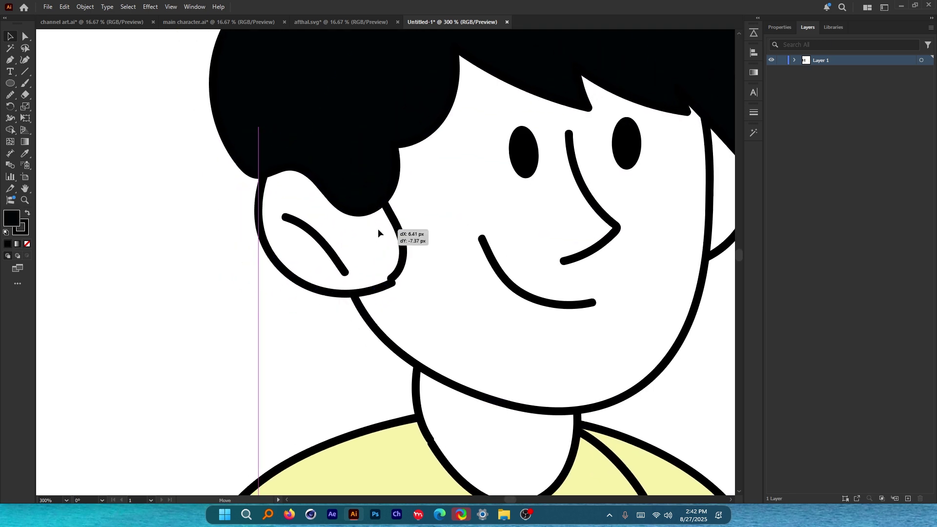
click(383, 234)
scroll(370, 218, up, 2)
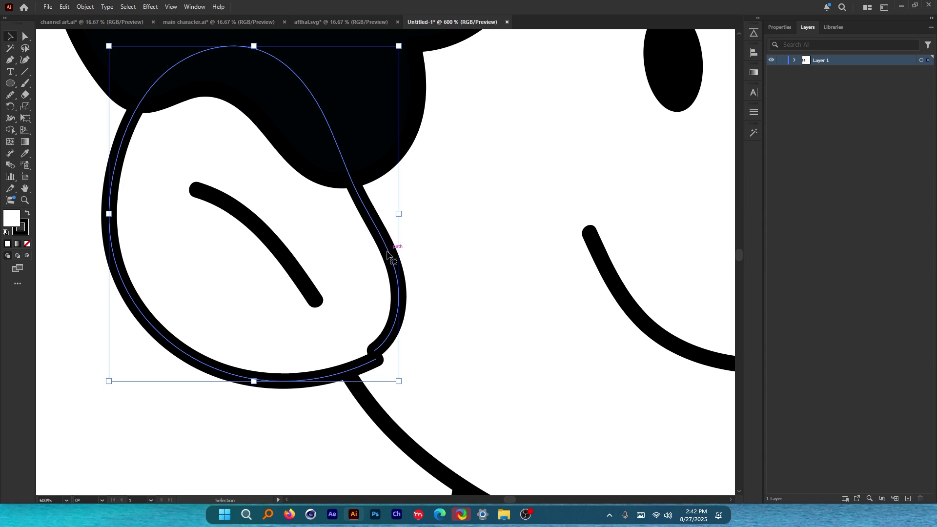
scroll(497, 274, down, 4)
scroll(497, 274, down, 2)
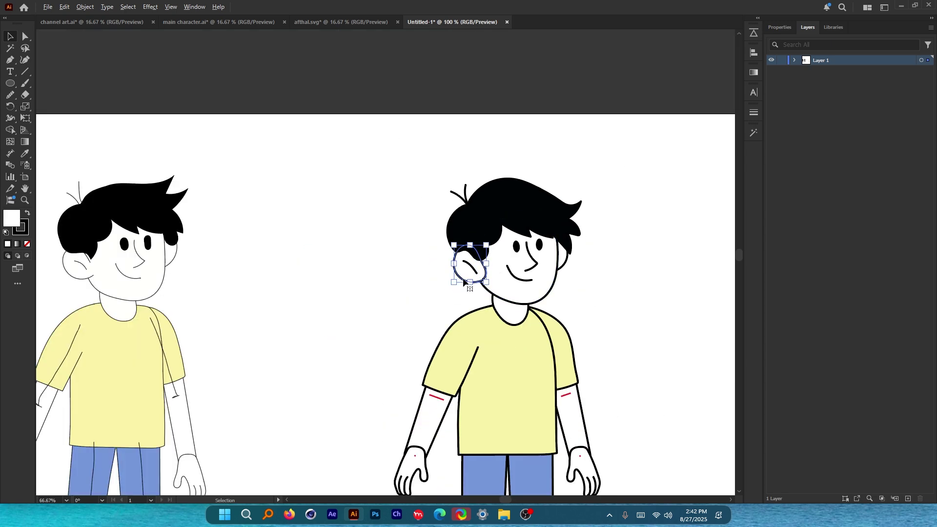
Move the thin-lined character's near ear with its inner line away from the head, and compare its open outline with the traced ear.
drag(138, 285, 282, 282)
scroll(222, 273, up, 4)
drag(251, 208, 251, 271)
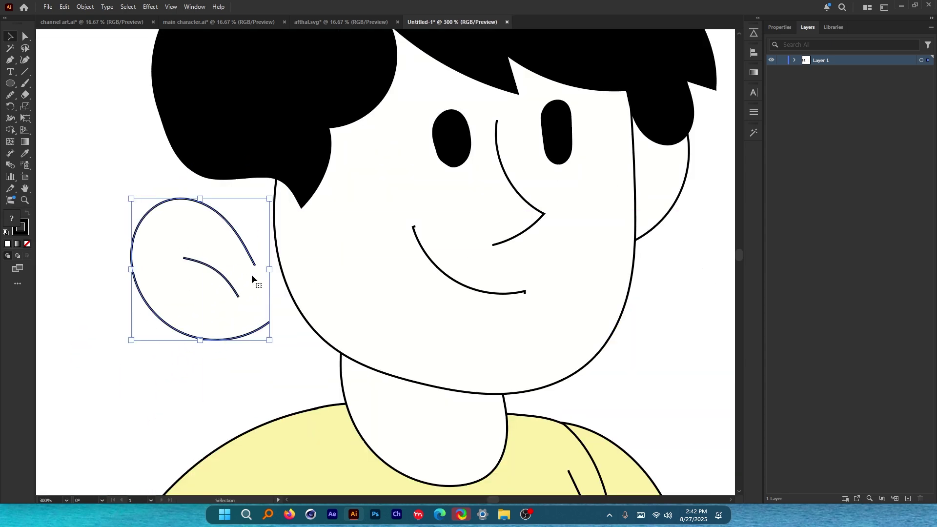
scroll(251, 272, up, 3)
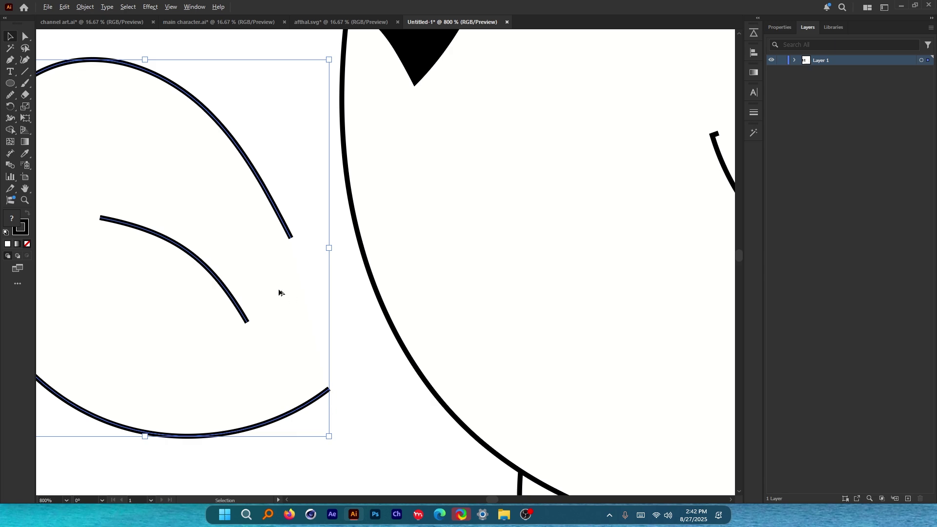
scroll(279, 293, down, 7)
drag(471, 285, 150, 239)
scroll(326, 250, up, 4)
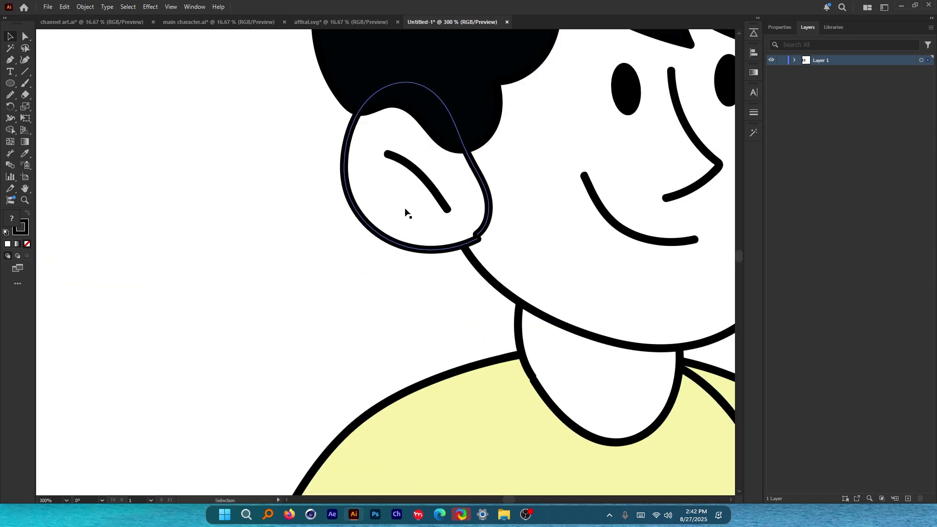